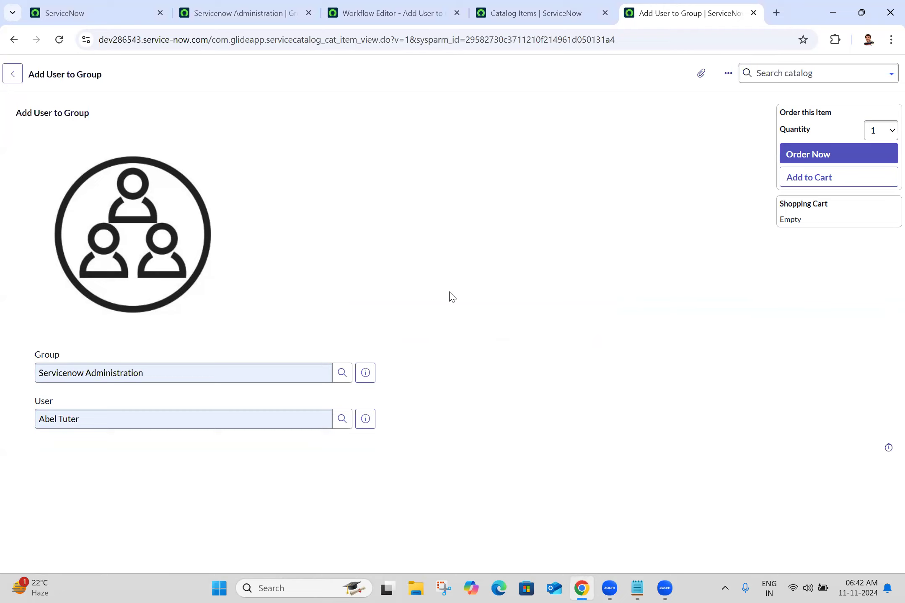
# Order the Add User to Group item and open its requested item record in a separate browser tab
pyautogui.click(817, 156)
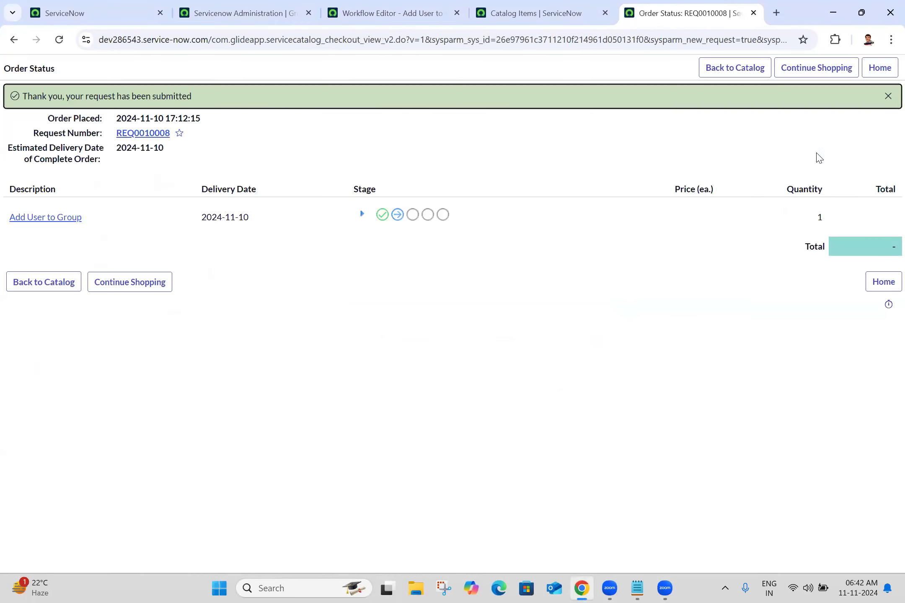
pyautogui.keyDown('ctrl'); pyautogui.click(58, 219); pyautogui.keyUp('ctrl')
pyautogui.click(712, 6)
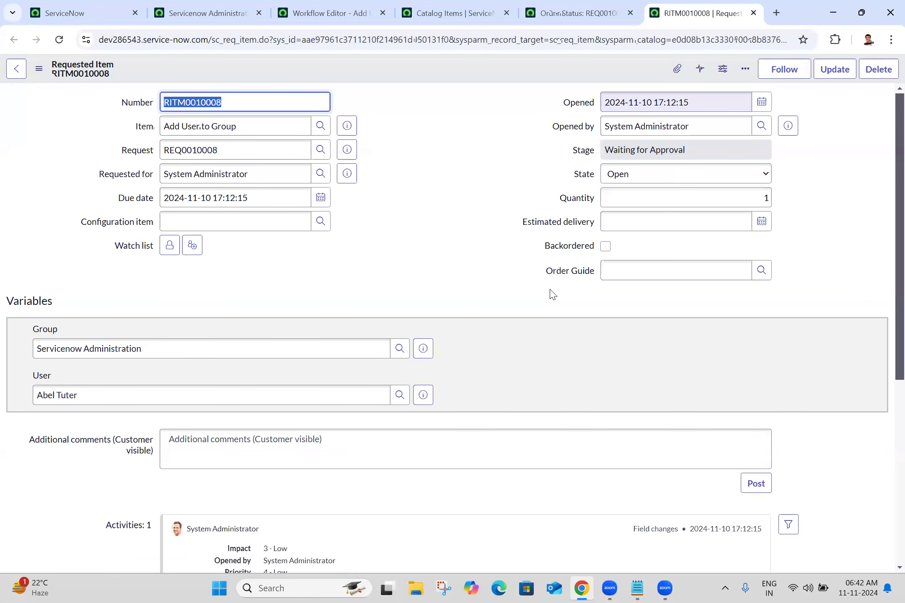
# Show the requested item's workflow in a separate browser tab, examine its progress, and return to the requested item
pyautogui.scroll(-5, 885, 492)
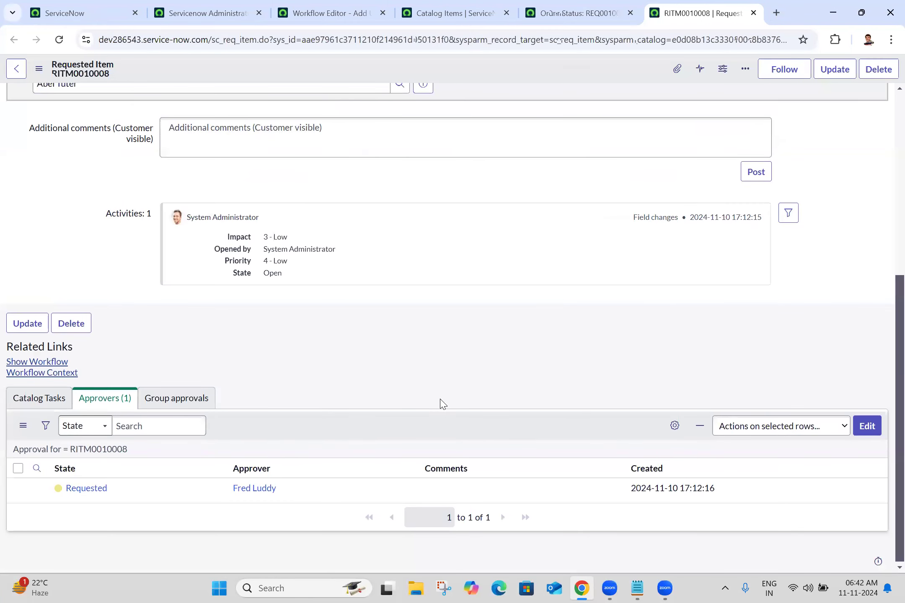
pyautogui.keyDown('ctrl'); pyautogui.click(31, 363); pyautogui.keyUp('ctrl')
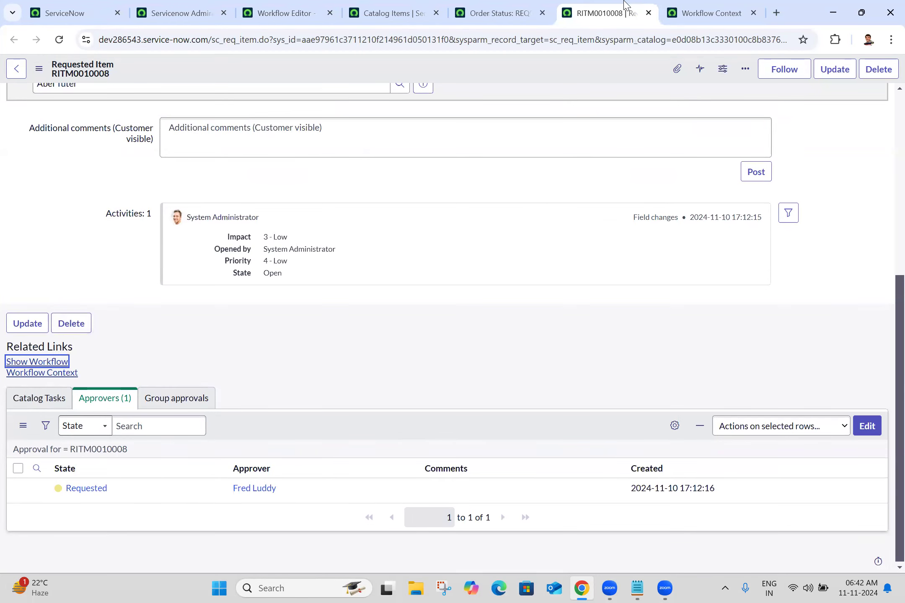
pyautogui.click(701, 5)
pyautogui.moveTo(206, 240)
pyautogui.click(565, 6)
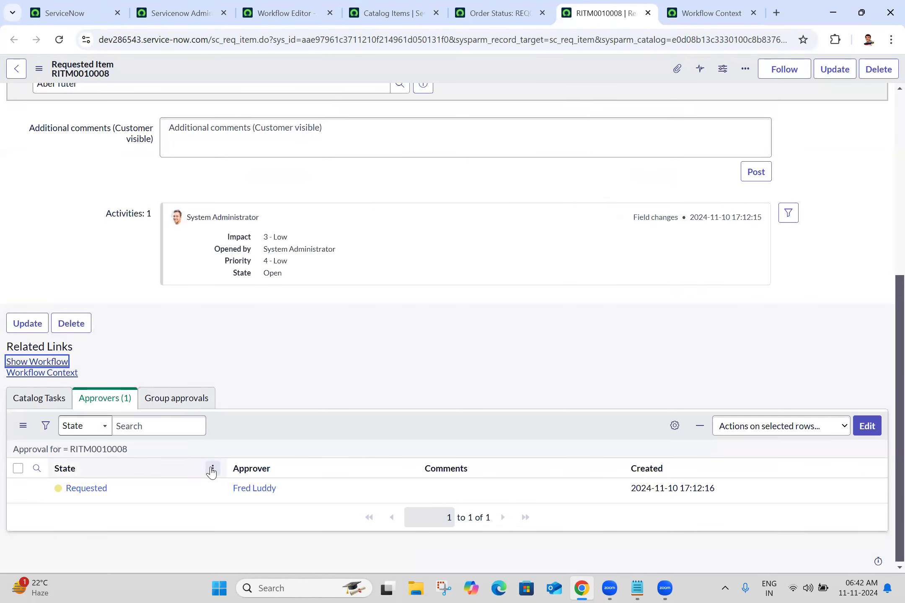
# Approve the pending approval on the Add User to Group requested item and check its approver entry
pyautogui.click(150, 492)
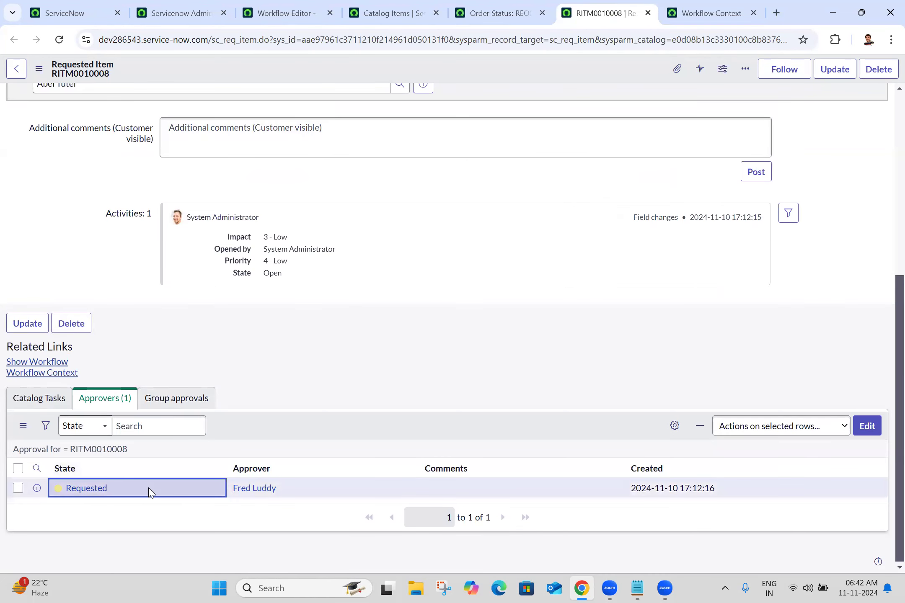
pyautogui.rightClick(149, 489)
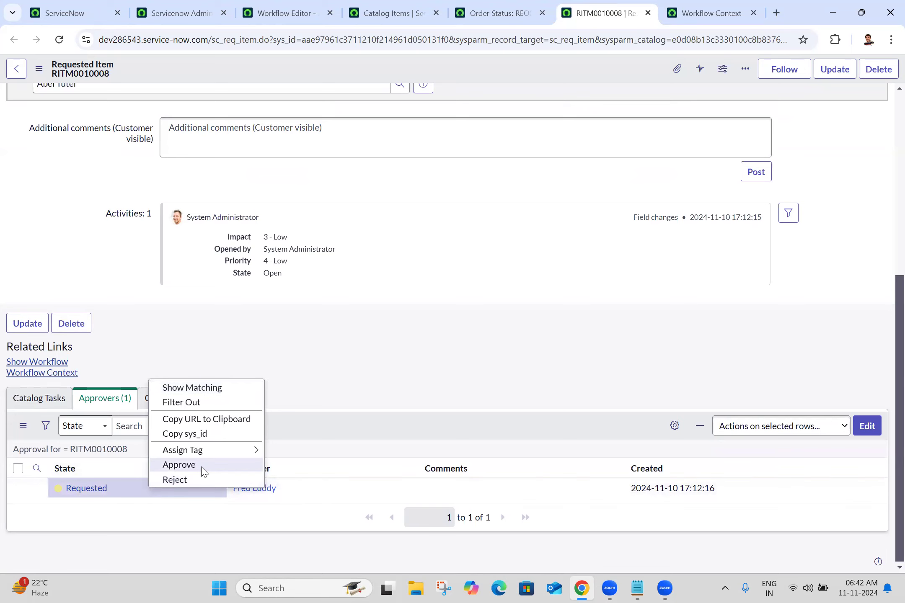
pyautogui.click(179, 464)
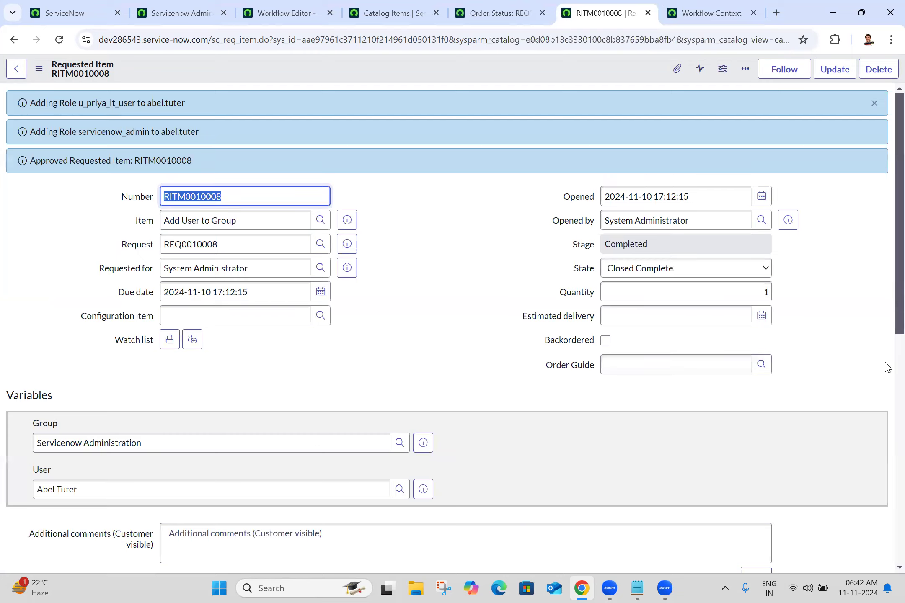
pyautogui.scroll(-1, 888, 429)
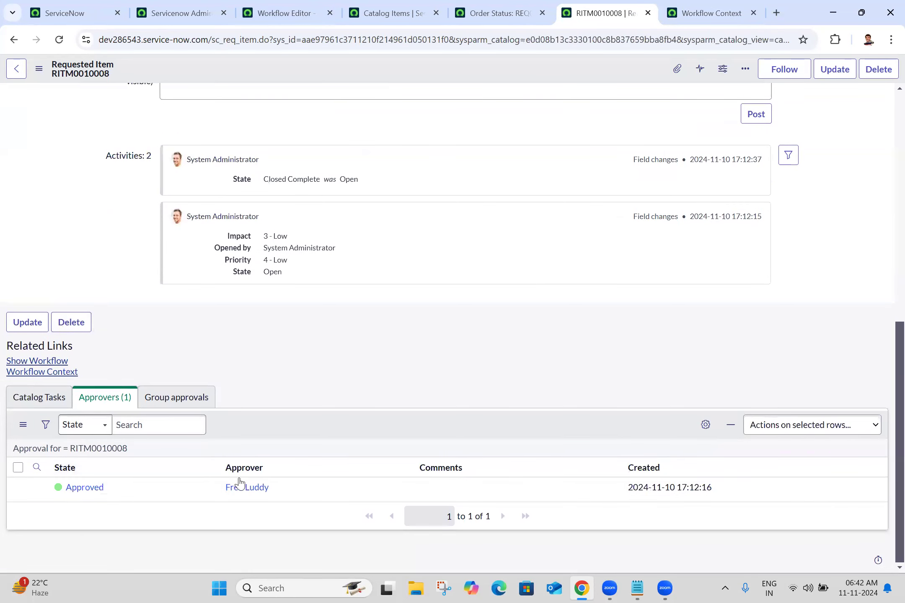
# Find "my approvals" in the application navigator and open Self-Service My Approvals in a separate browser tab
pyautogui.click(138, 11)
pyautogui.click(99, 6)
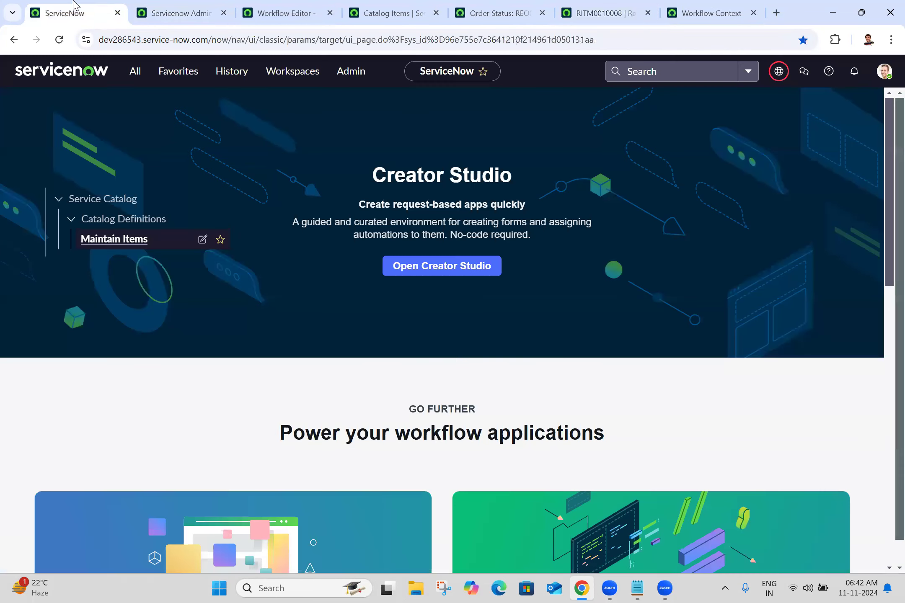
pyautogui.click(131, 76)
pyautogui.click(139, 100)
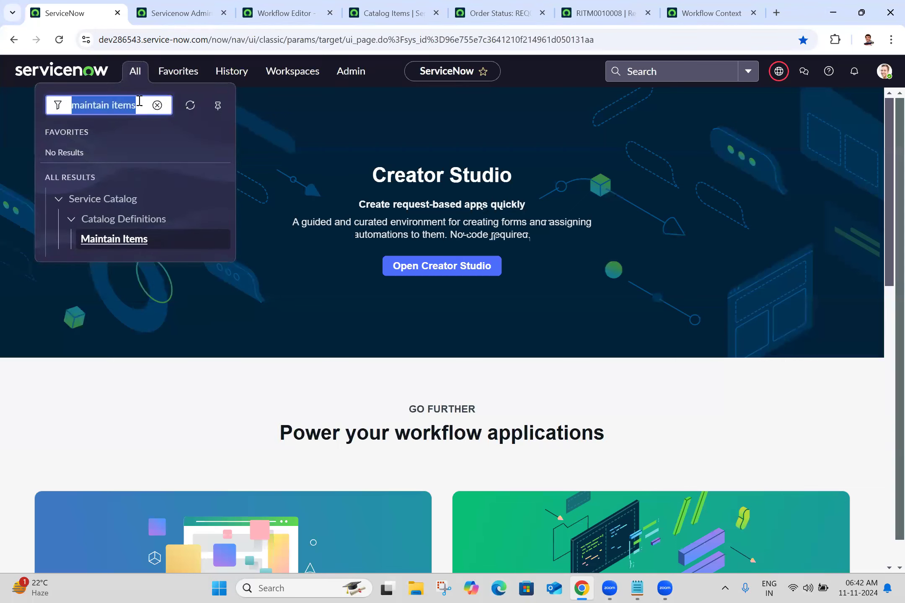
pyautogui.write('my app')
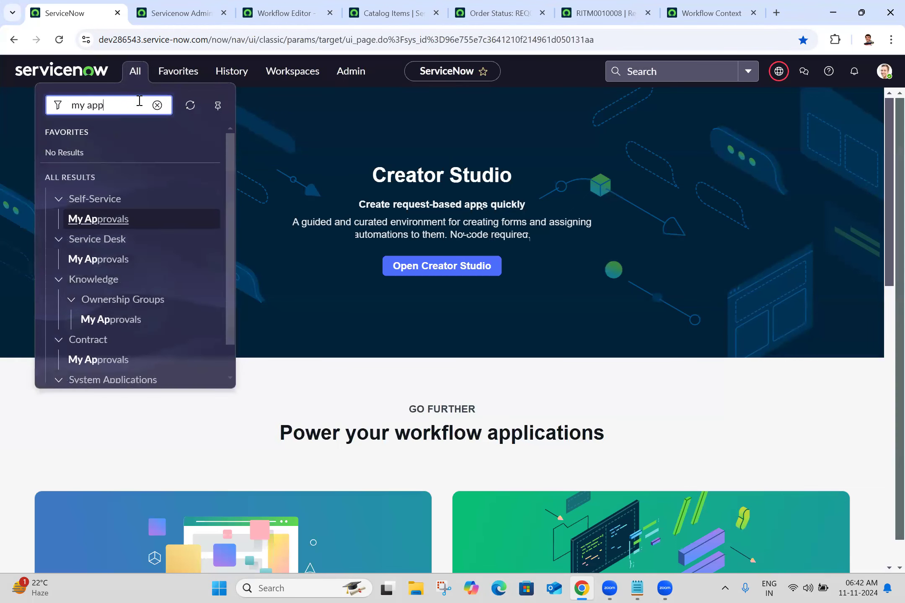
pyautogui.write('rovala')
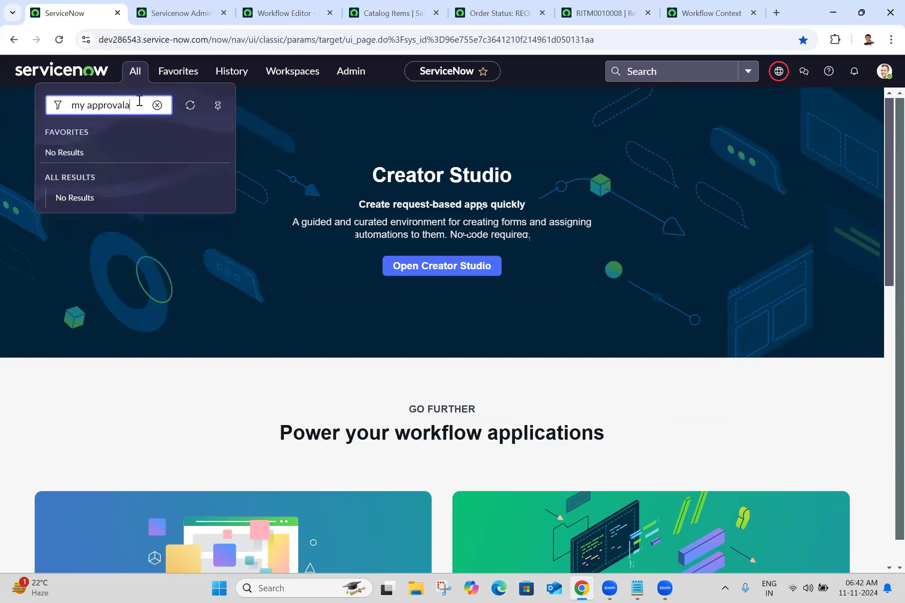
pyautogui.write('ss')
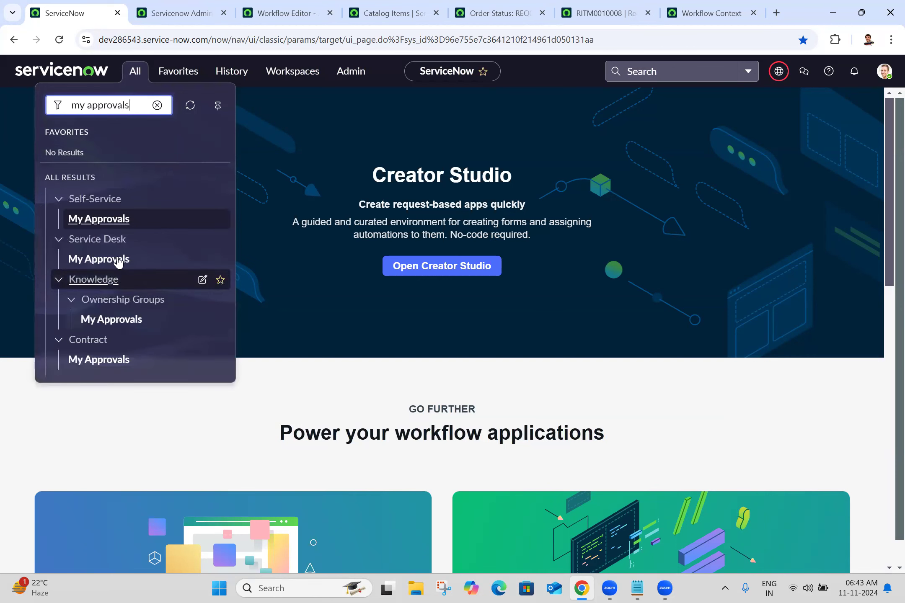
pyautogui.middleClick(116, 225)
pyautogui.click(180, 5)
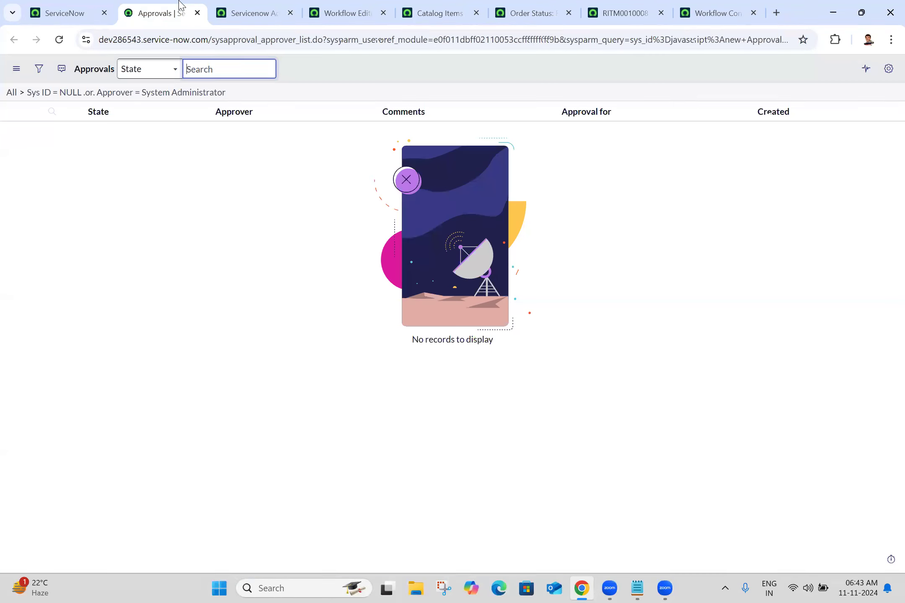
# Show all approvals sorted by newest creation date and open the most recent approval record in a separate browser tab
pyautogui.click(10, 93)
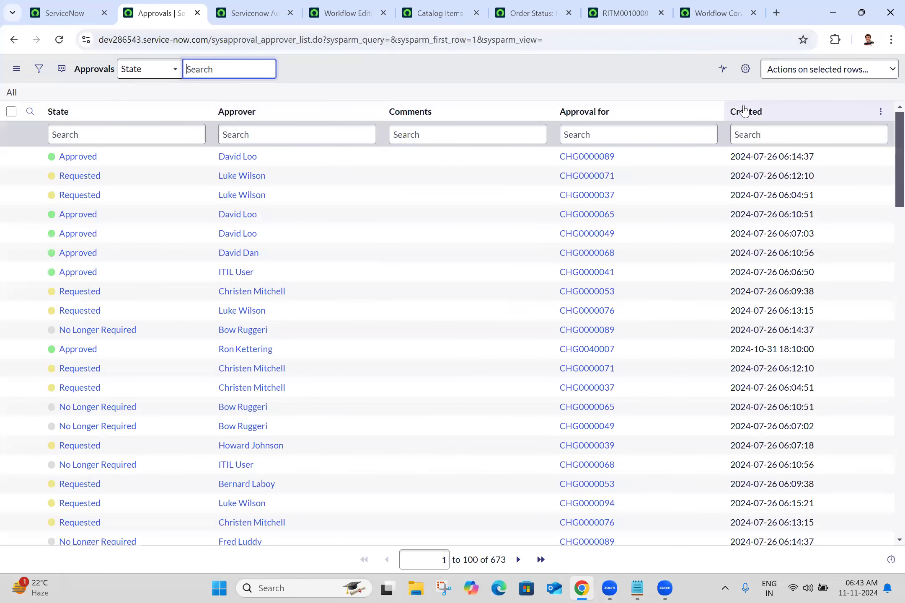
pyautogui.click(757, 116)
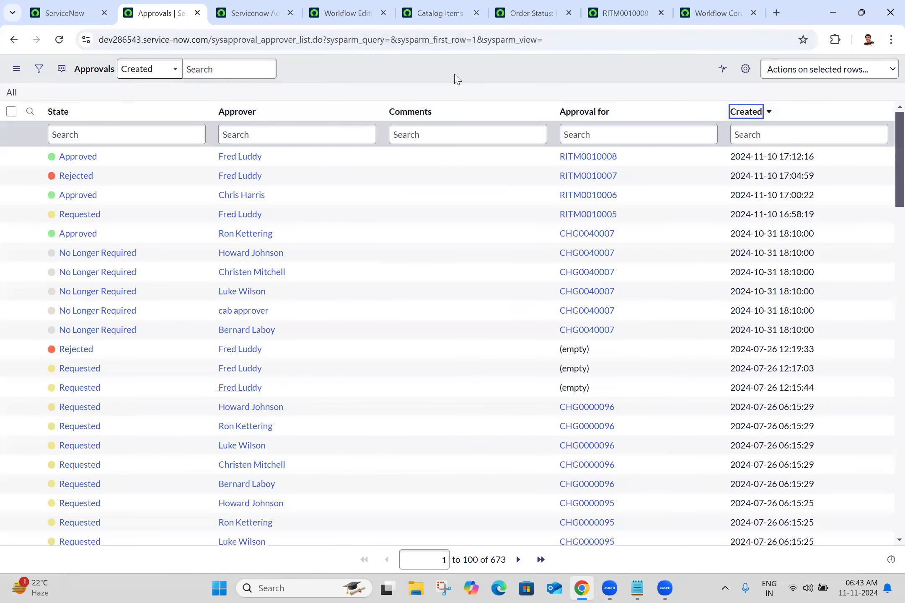
pyautogui.middleClick(79, 159)
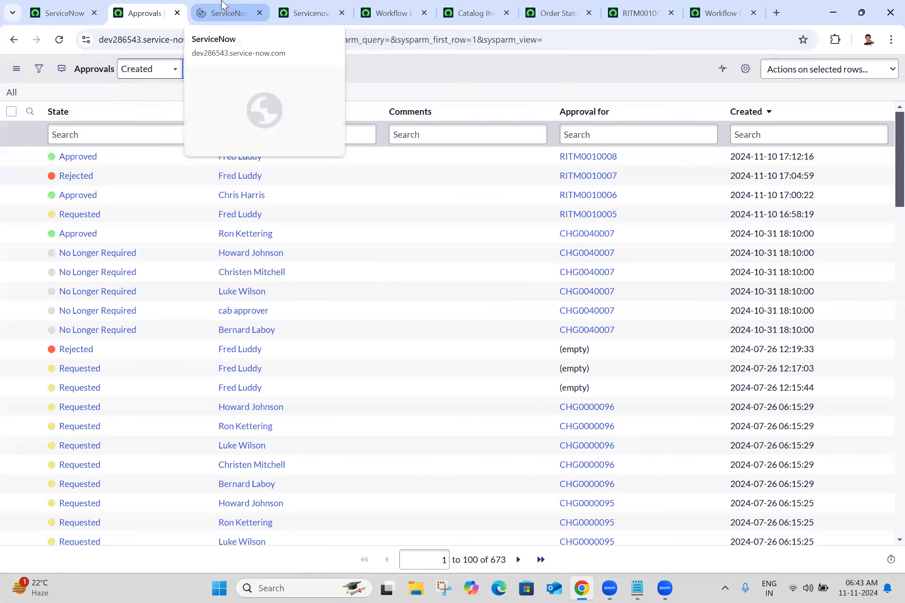
pyautogui.click(224, 5)
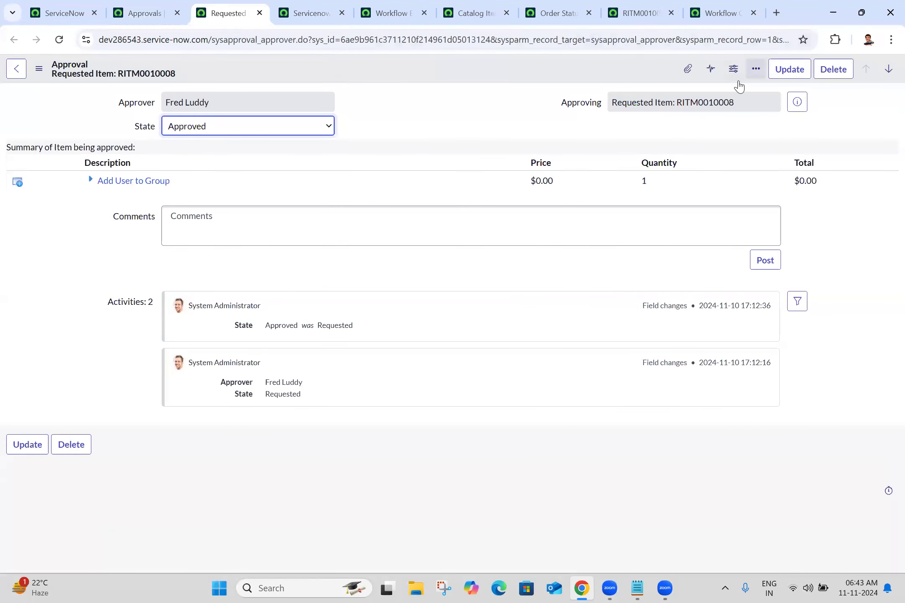
# Refresh the request's workflow diagram and examine its executed path and the Group Approval activity's details
pyautogui.click(647, 6)
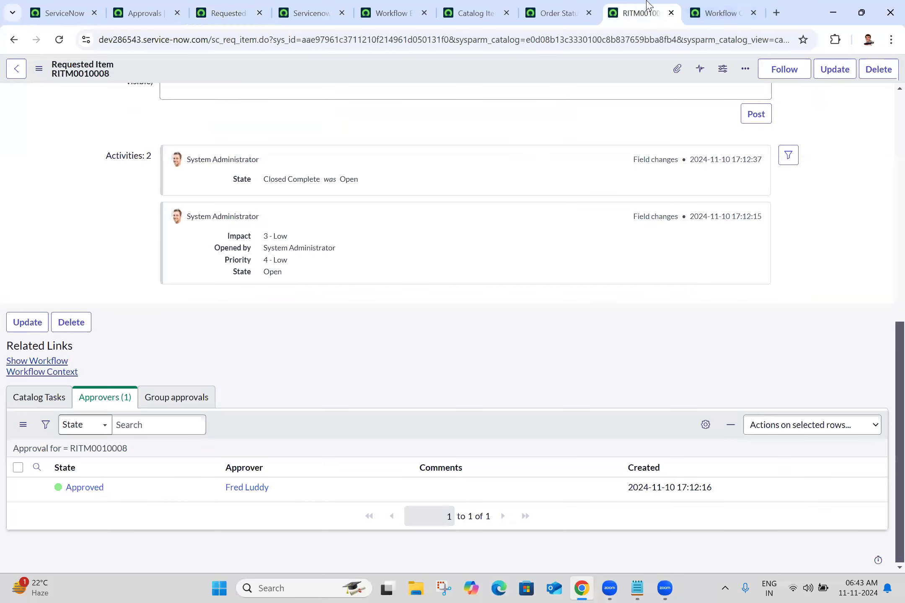
pyautogui.click(717, 9)
pyautogui.click(857, 89)
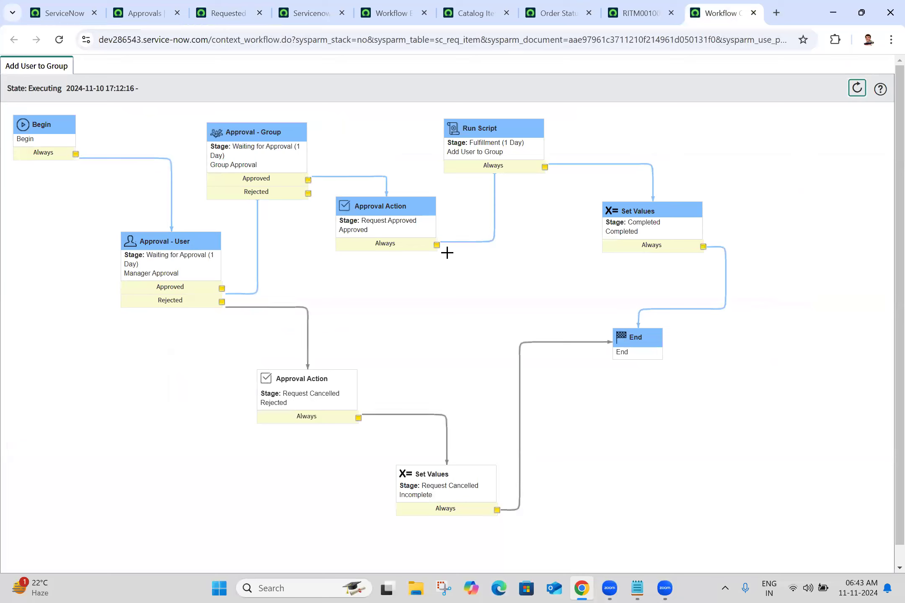
pyautogui.moveTo(272, 150)
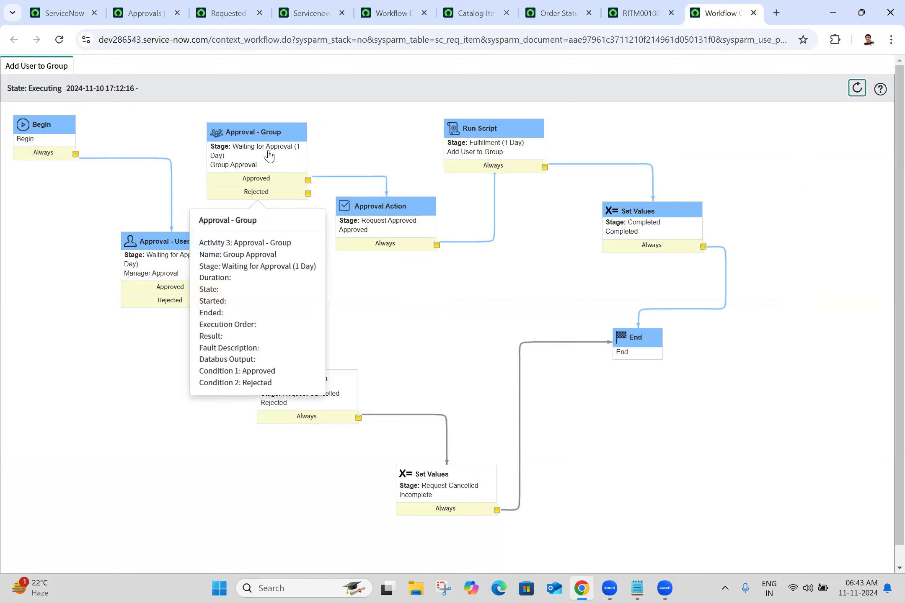
# Close the workflow context, requested item and order status pages
pyautogui.click(638, 13)
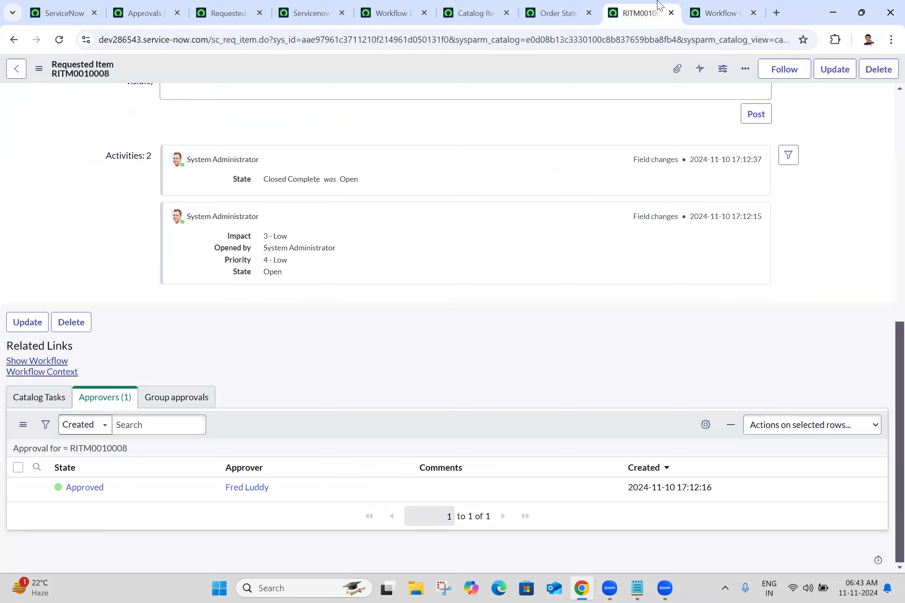
pyautogui.click(745, 12)
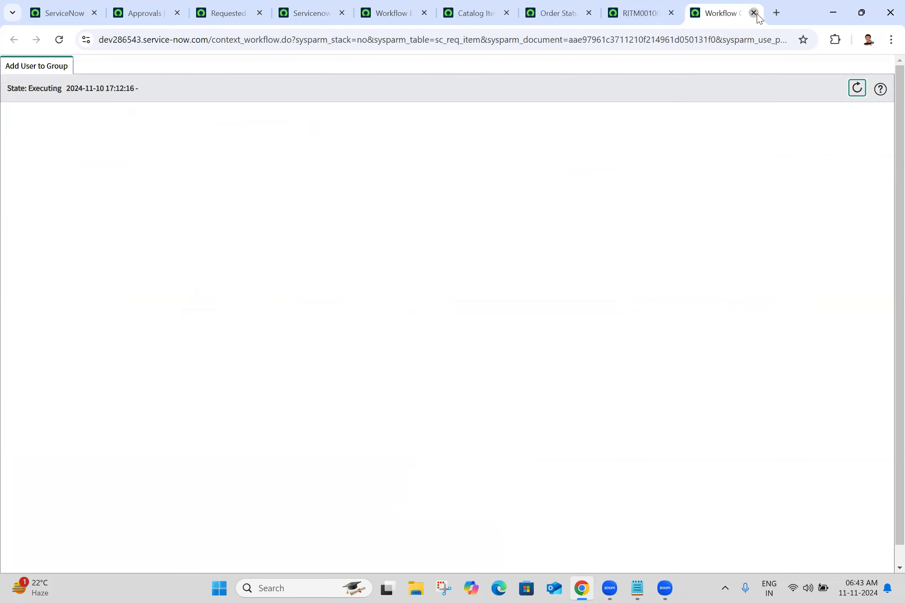
pyautogui.click(754, 13)
pyautogui.click(754, 13)
pyautogui.click(753, 13)
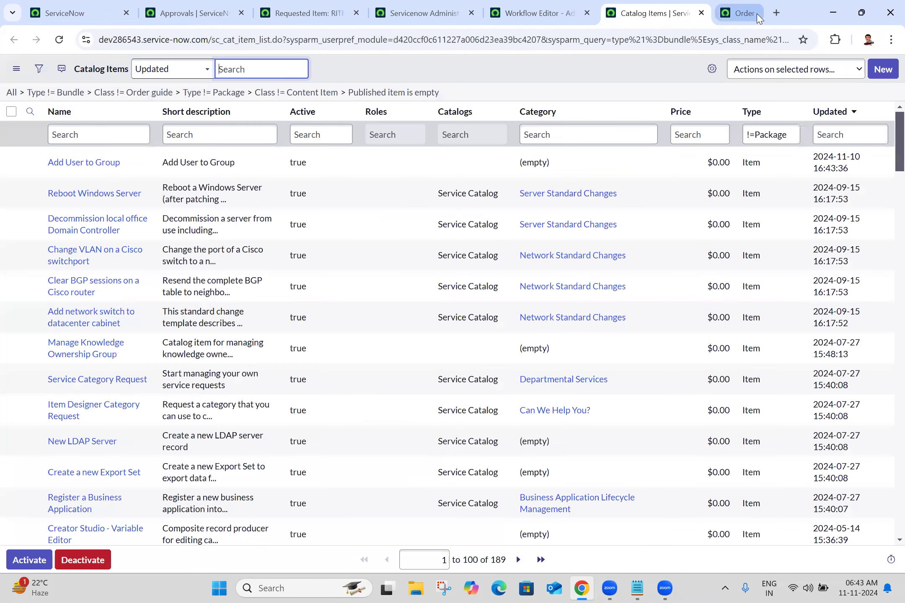
# Check out the published Add User to Group workflow in the Workflow Editor
pyautogui.click(579, 13)
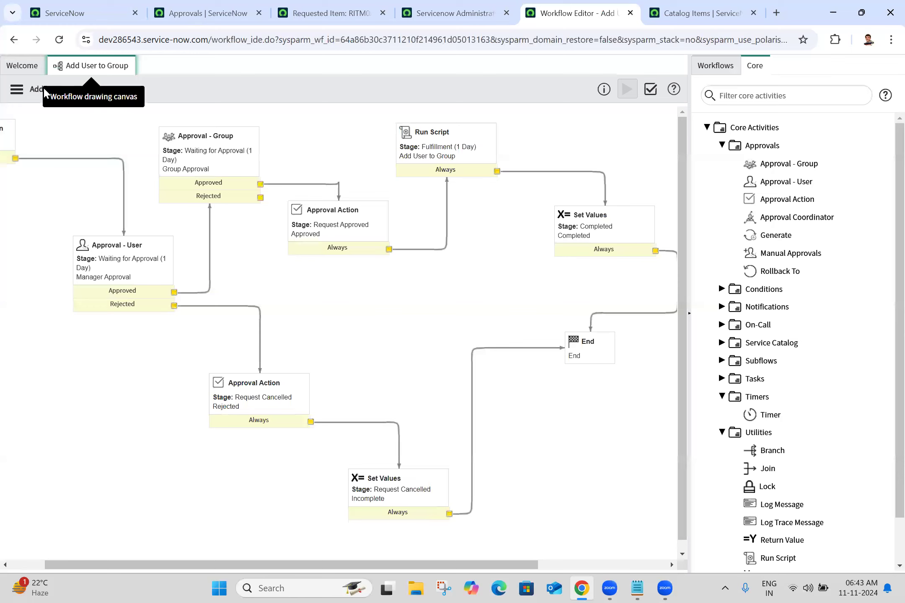
pyautogui.click(16, 89)
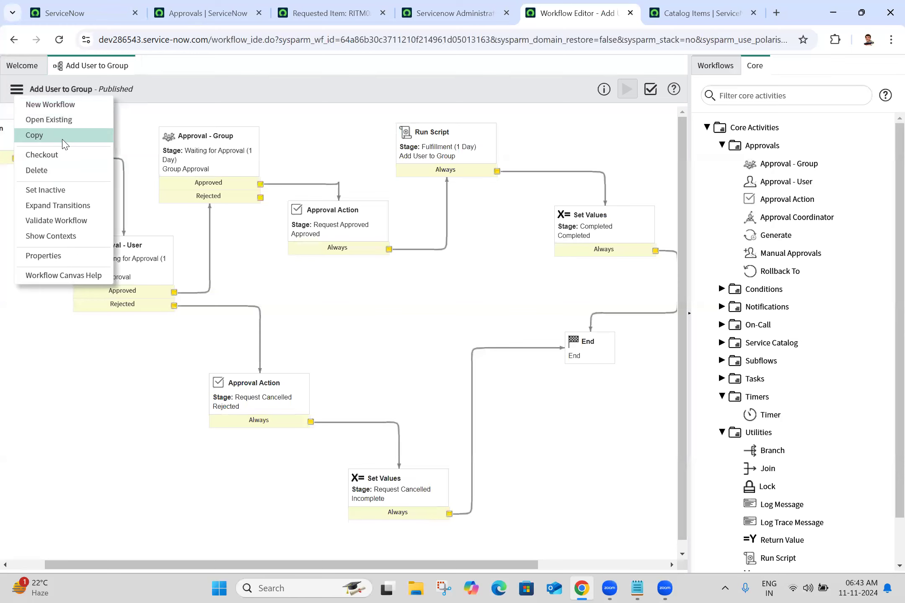
pyautogui.click(69, 156)
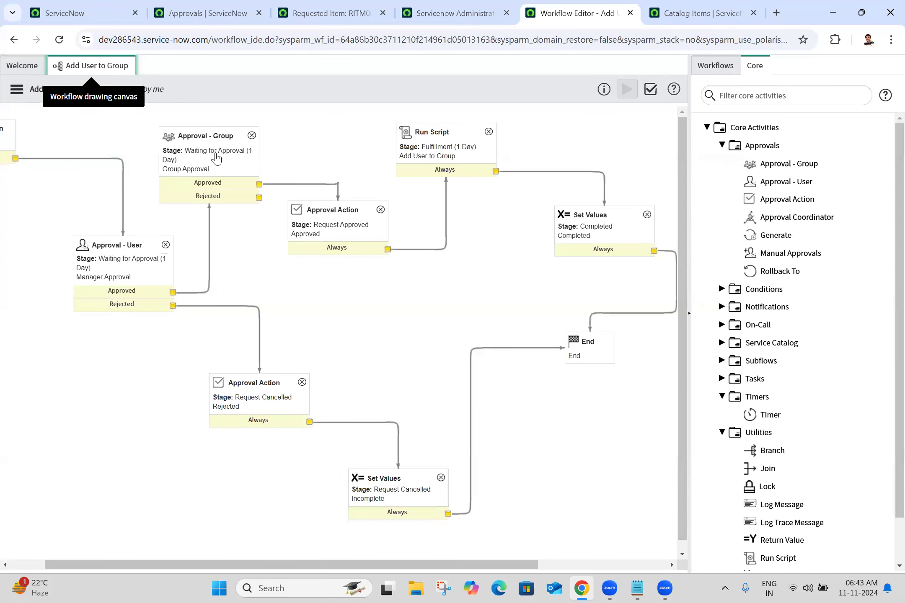
# Change the Group Approval activity's additional groups script to push current.variables.group.sys_id and update the activity
pyautogui.doubleClick(217, 159)
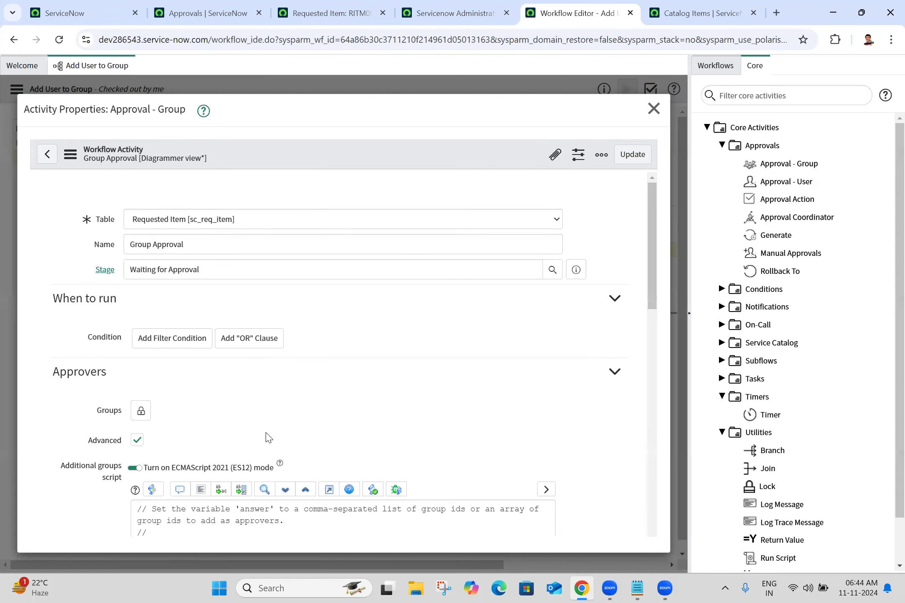
pyautogui.moveTo(652, 307); pyautogui.dragTo(642, 413)
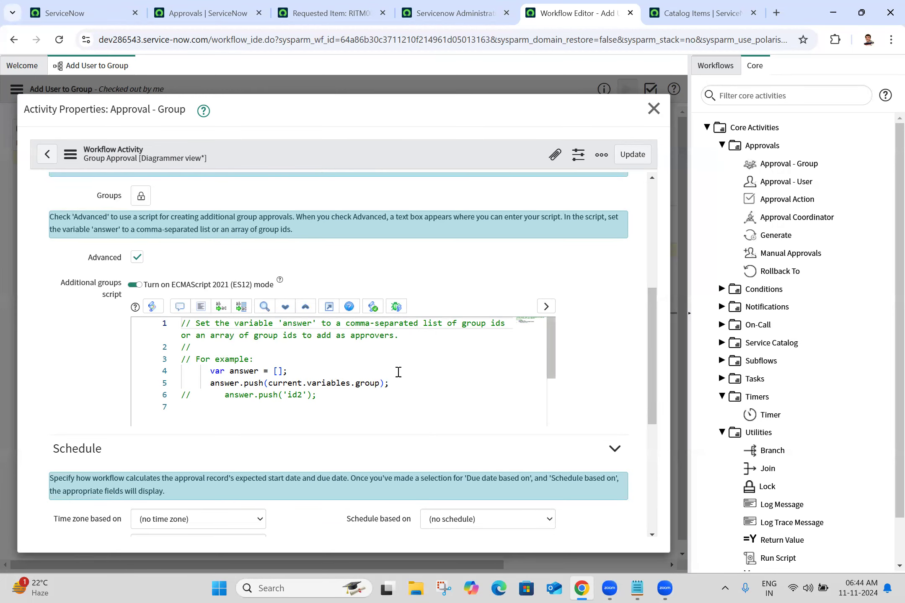
pyautogui.click(380, 385)
pyautogui.write('.sys_id')
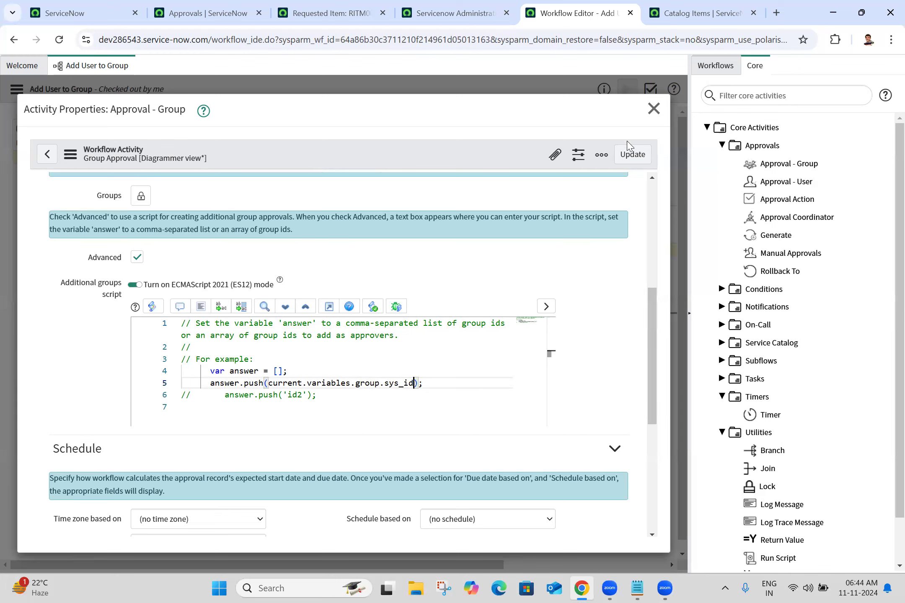
pyautogui.click(632, 155)
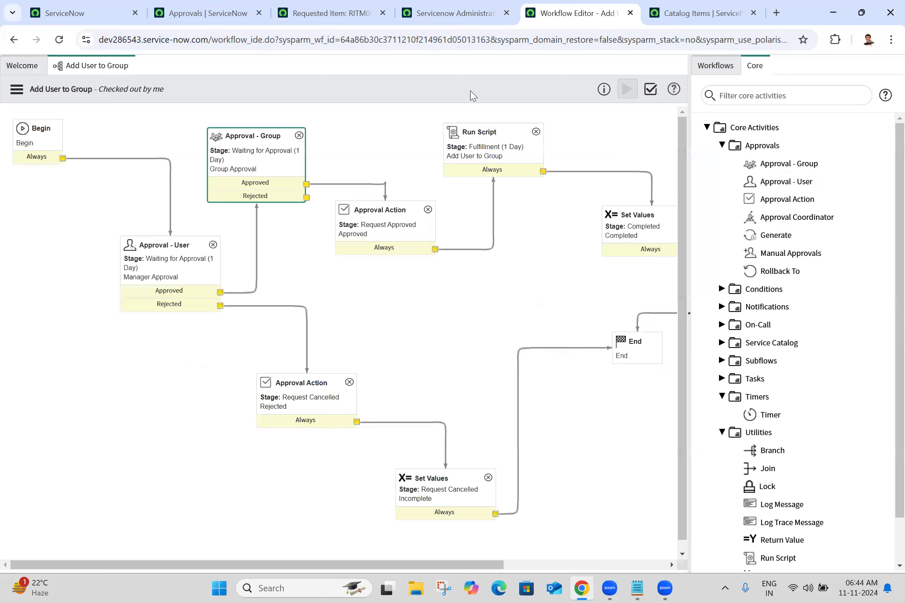
# Publish the Add User to Group workflow, accepting the validation warnings
pyautogui.click(17, 89)
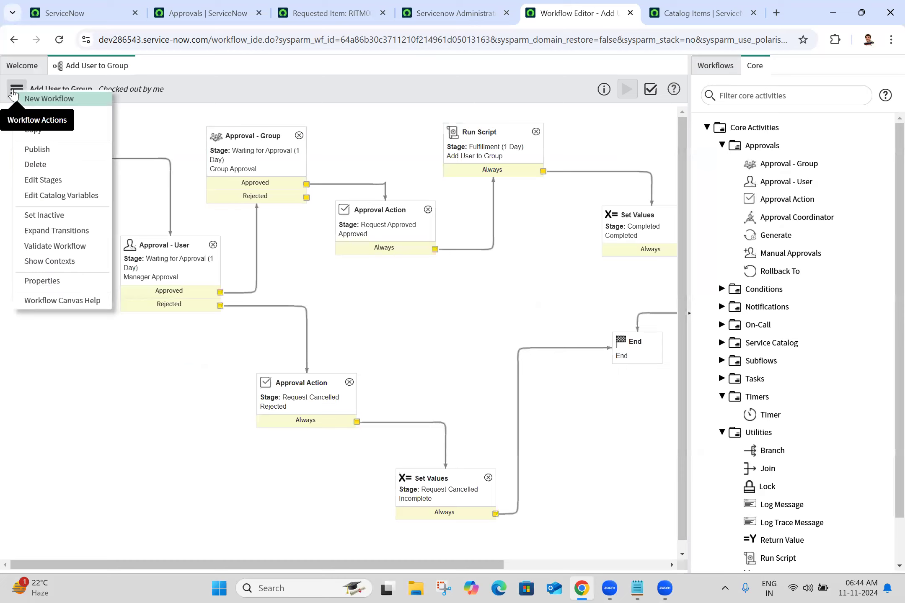
pyautogui.click(36, 149)
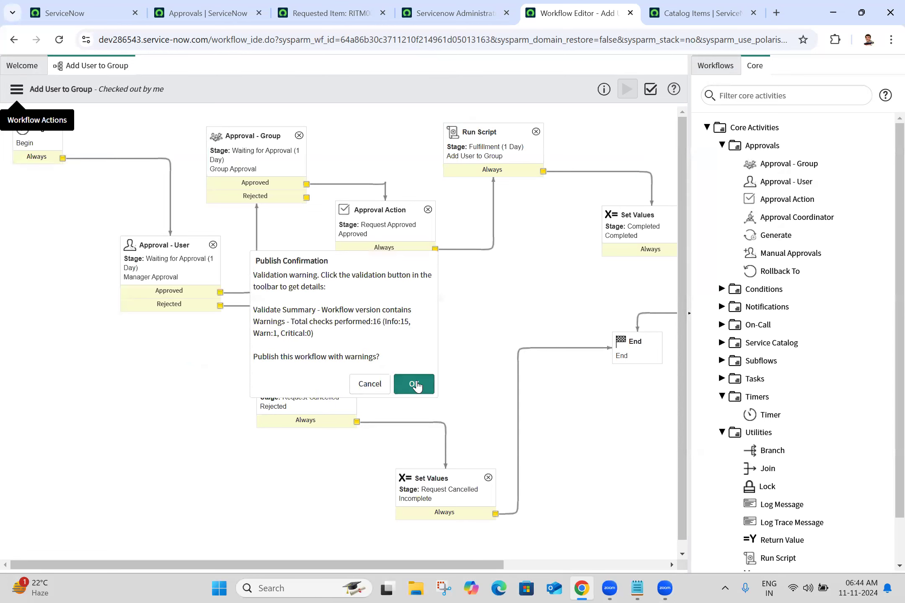
pyautogui.click(415, 384)
# Remove the test user from the Servicenow Administration group's members and save the member list
pyautogui.click(497, 13)
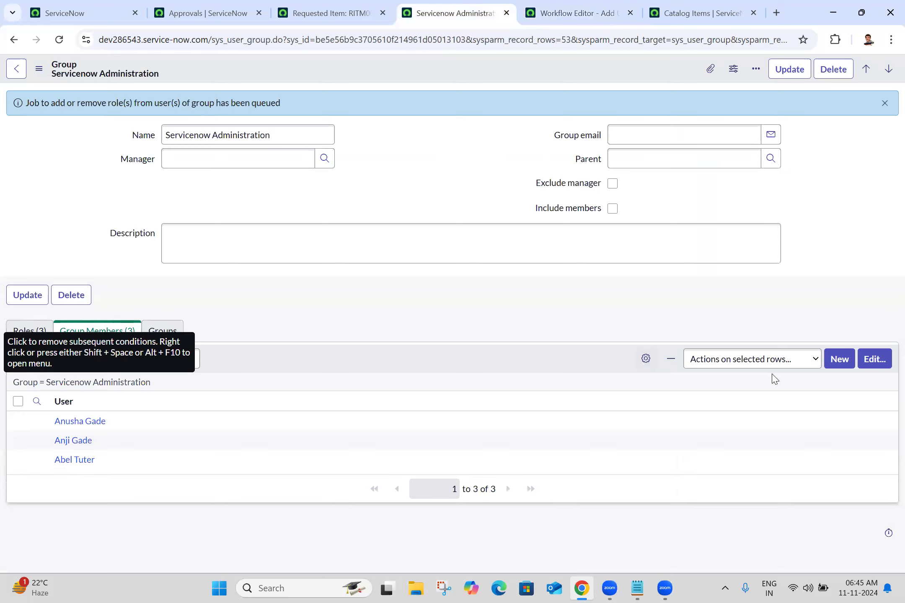
pyautogui.click(874, 359)
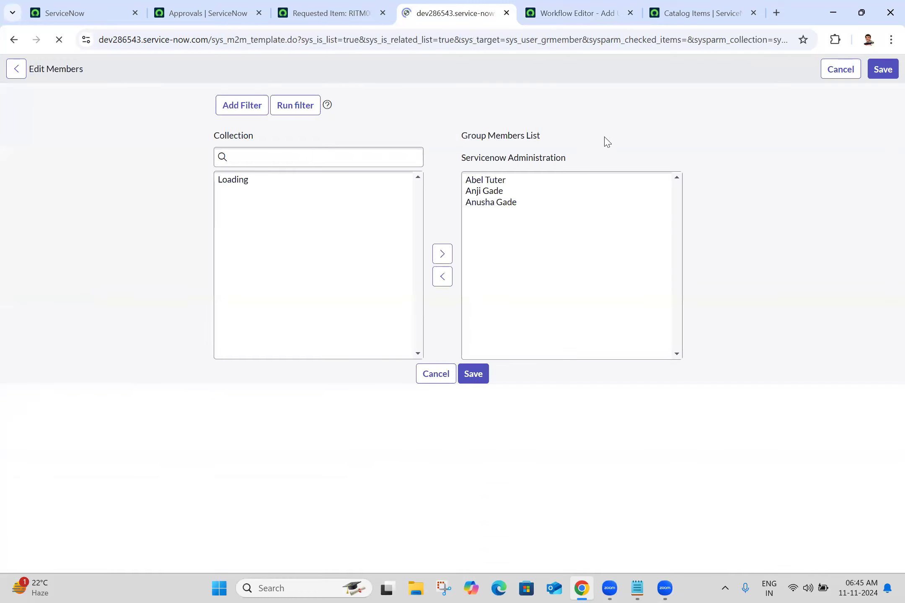
pyautogui.click(484, 243)
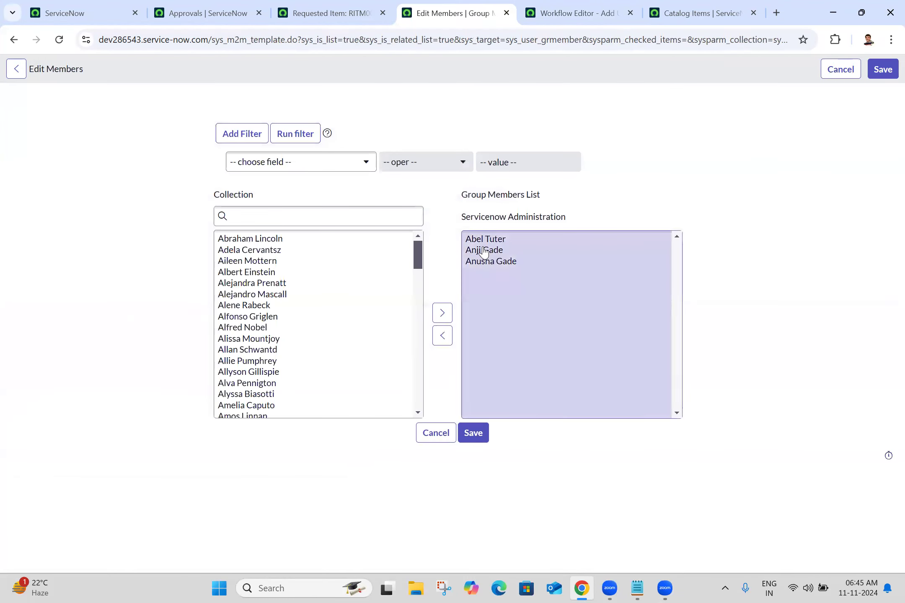
pyautogui.click(437, 336)
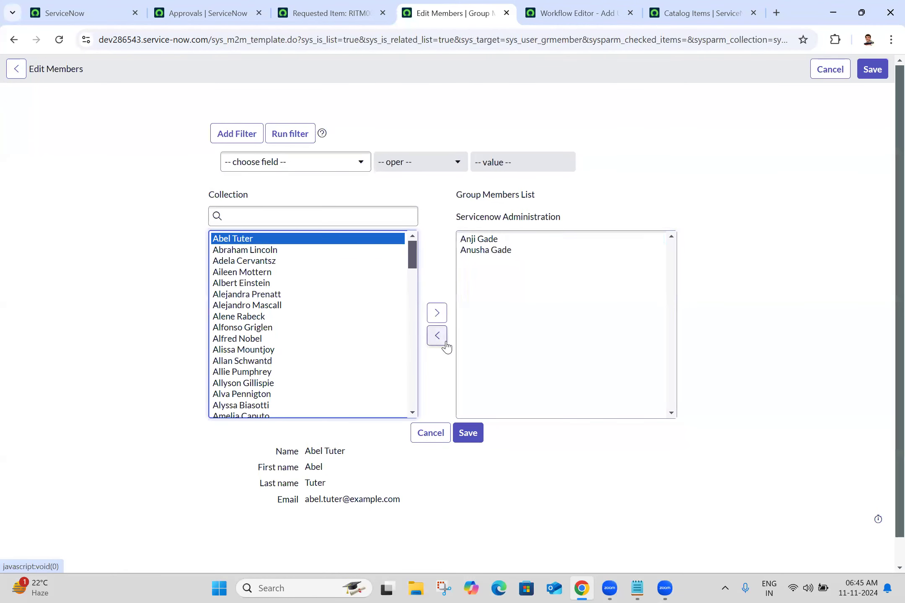
pyautogui.click(474, 432)
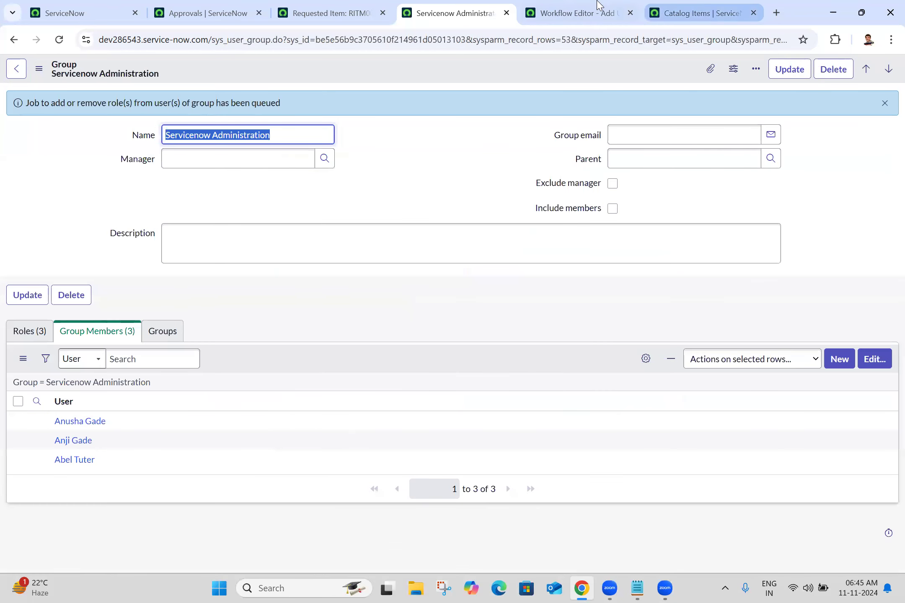
# Open the Add User to Group catalog item from the Catalog Items list and launch its Try It order form
pyautogui.click(599, 6)
pyautogui.click(698, 8)
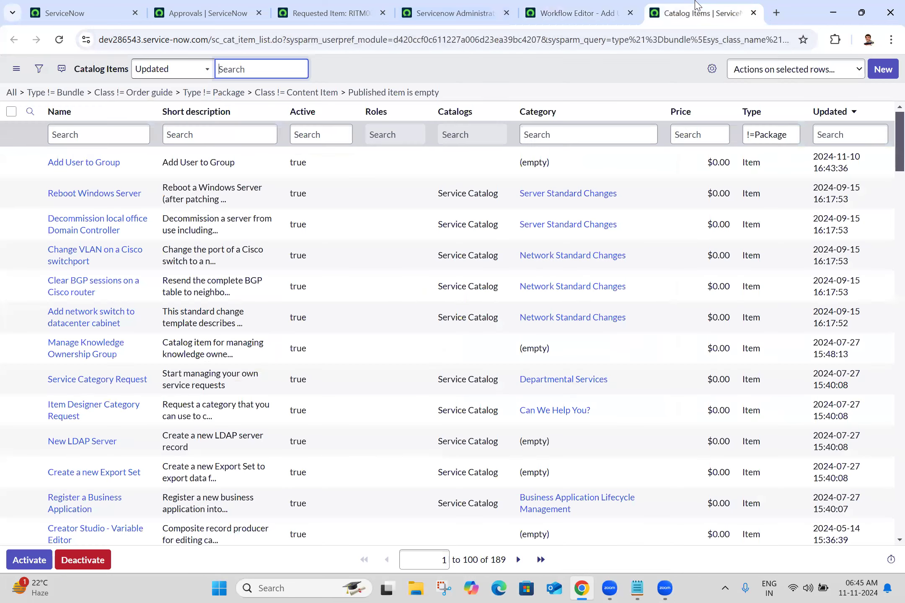
pyautogui.middleClick(107, 164)
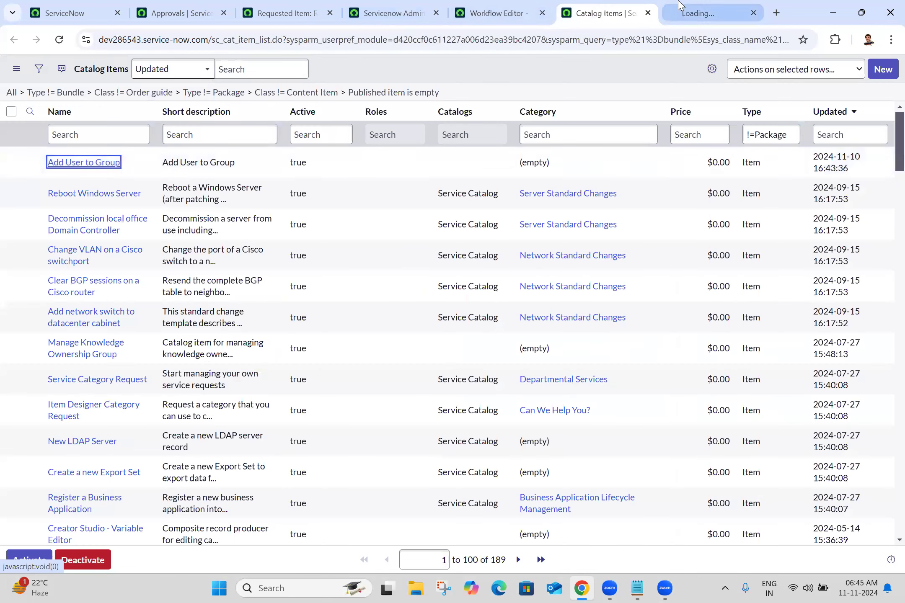
pyautogui.click(681, 7)
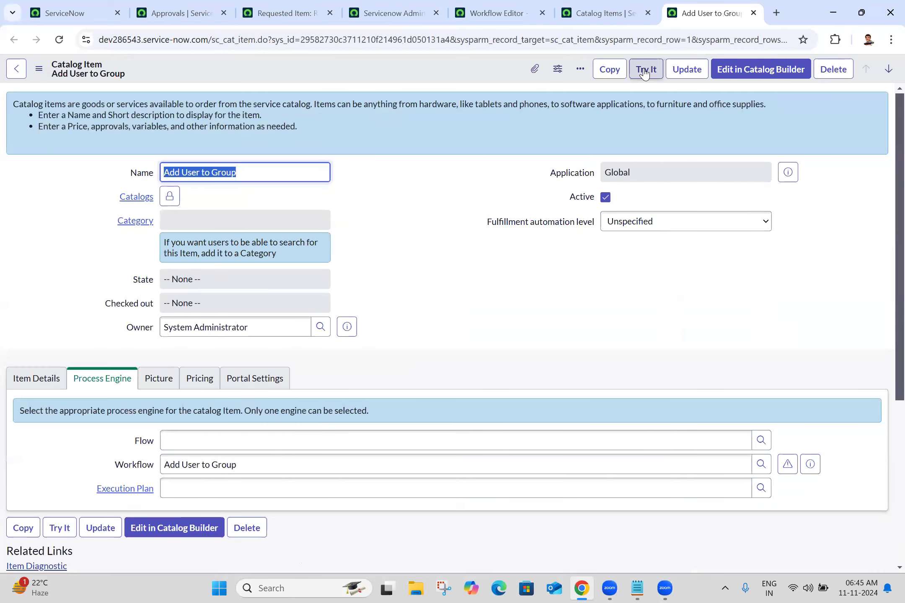
pyautogui.click(644, 70)
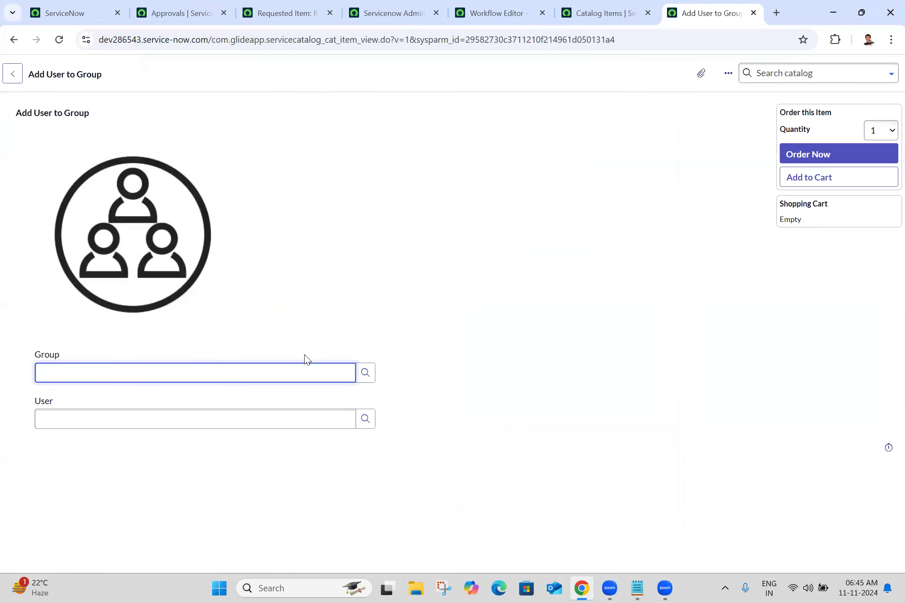
# Order the item with Servicenow Administration as the group and the removed test user as the user
pyautogui.click(300, 368)
pyautogui.click(176, 404)
pyautogui.click(129, 419)
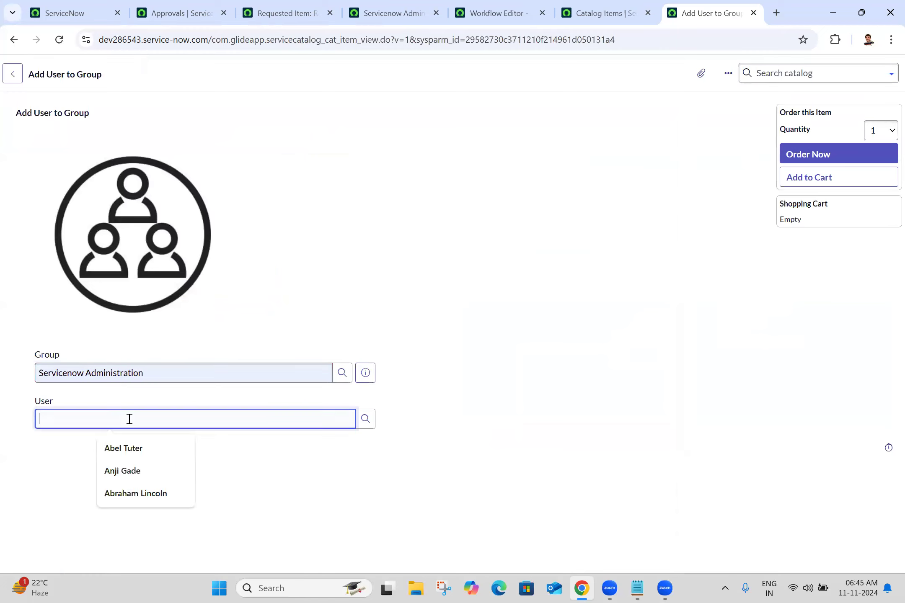
pyautogui.click(126, 447)
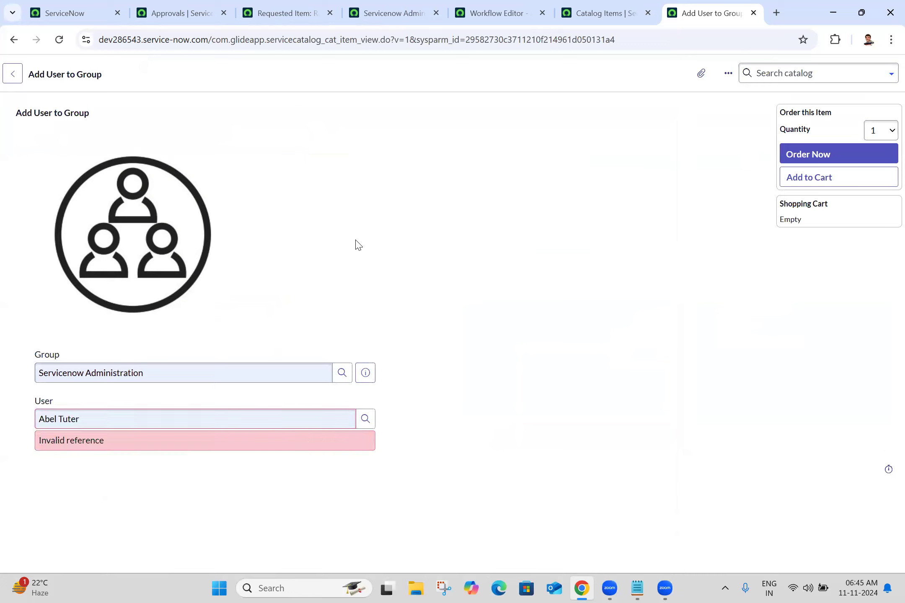
pyautogui.click(808, 158)
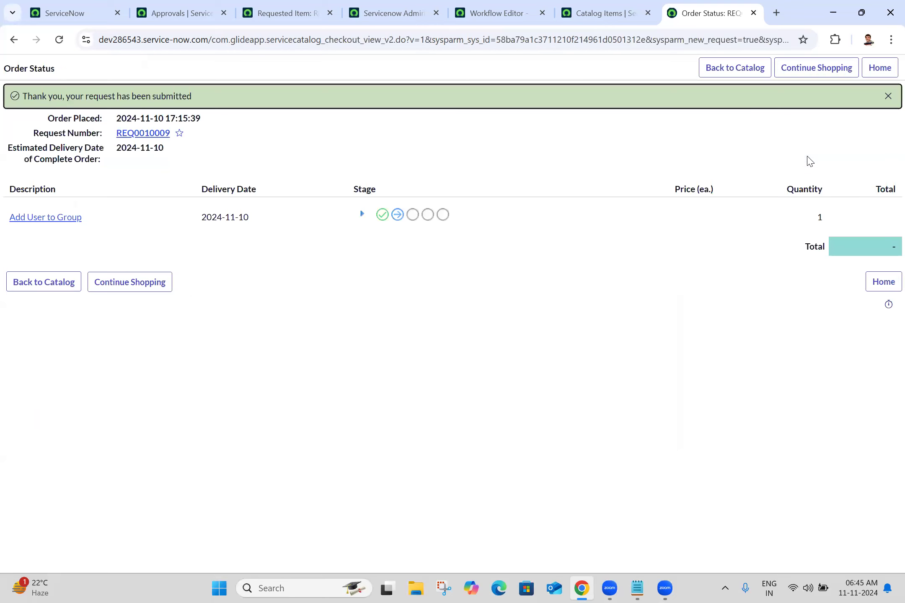
# Open the ordered Add User to Group requested item and approve the manager's pending approval
pyautogui.keyDown('ctrl'); pyautogui.click(52, 217); pyautogui.keyUp('ctrl')
pyautogui.click(704, 3)
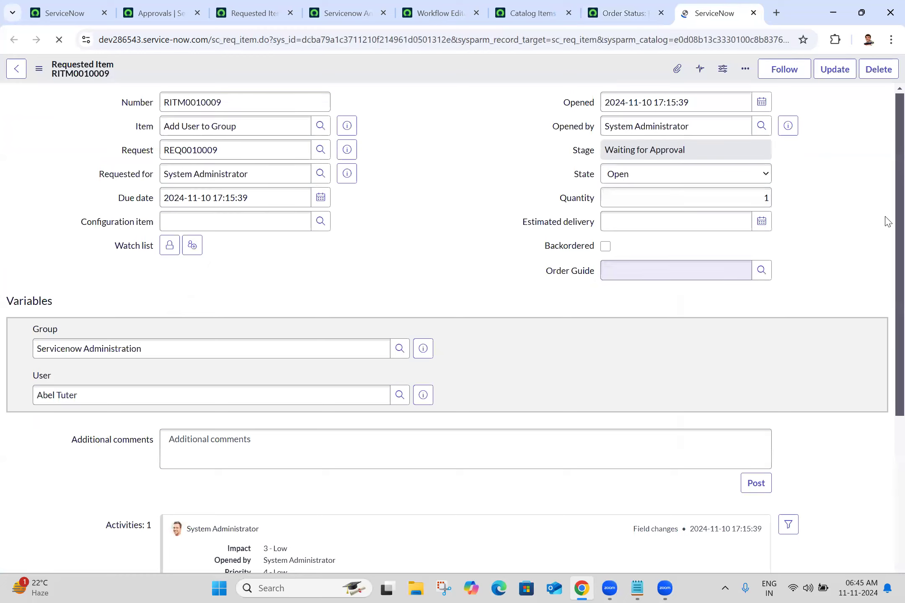
pyautogui.scroll(-5, 885, 507)
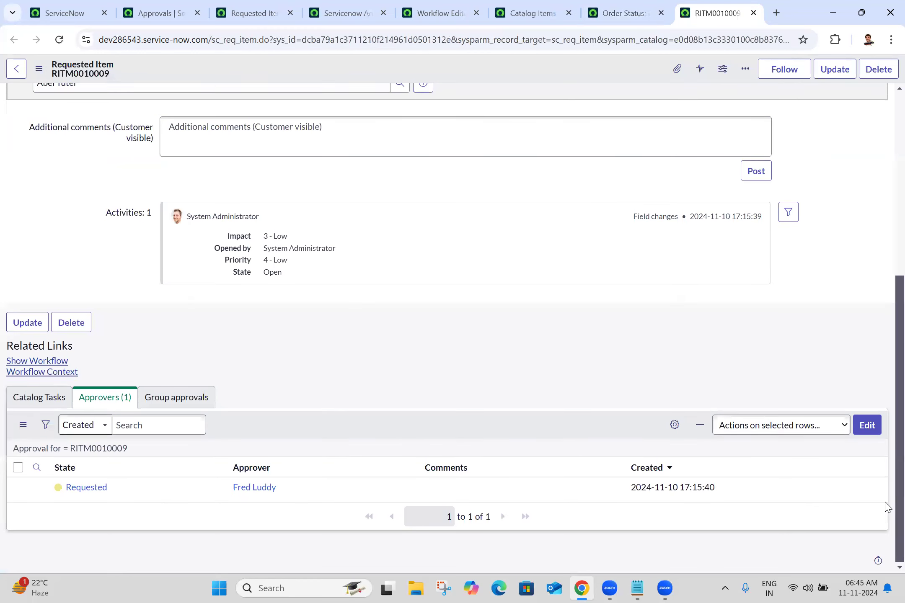
pyautogui.rightClick(128, 494)
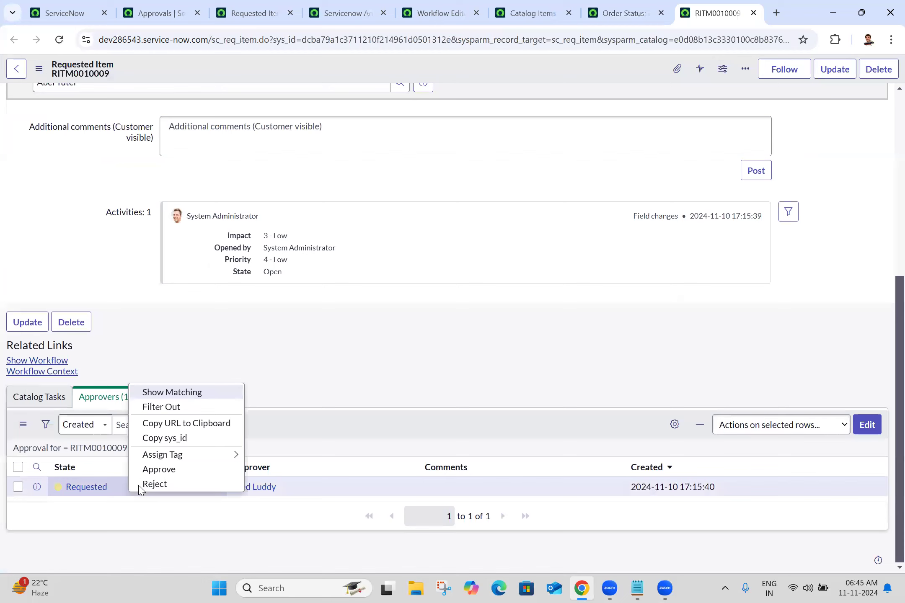
pyautogui.click(158, 469)
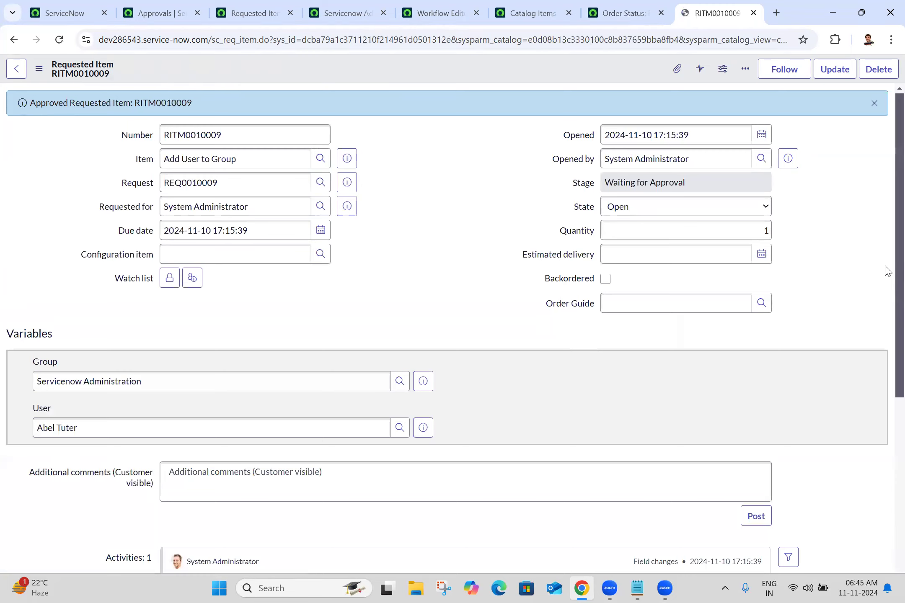
# Review the requested item's approvers and group approvals, and approve the first listed group member's pending request
pyautogui.scroll(-6, 889, 368)
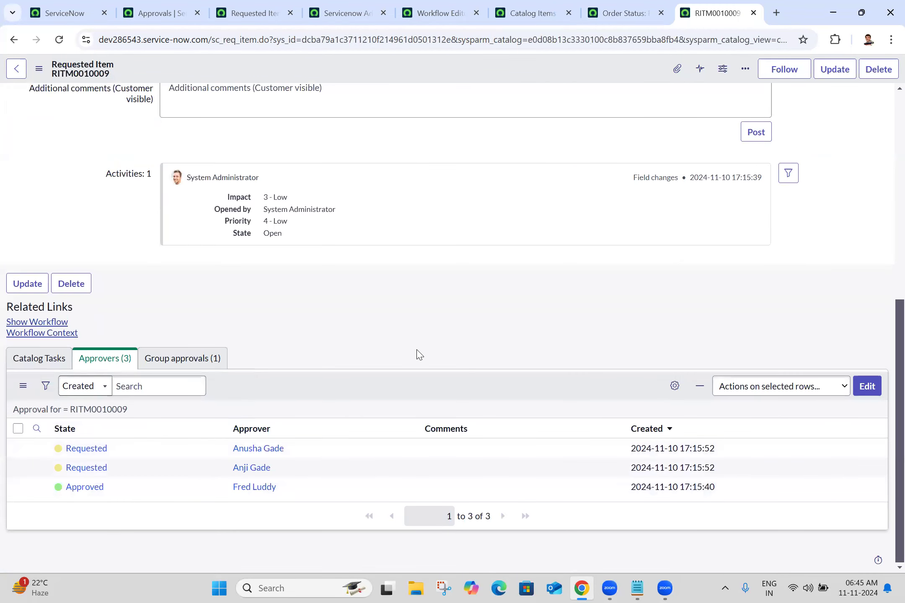
pyautogui.click(170, 365)
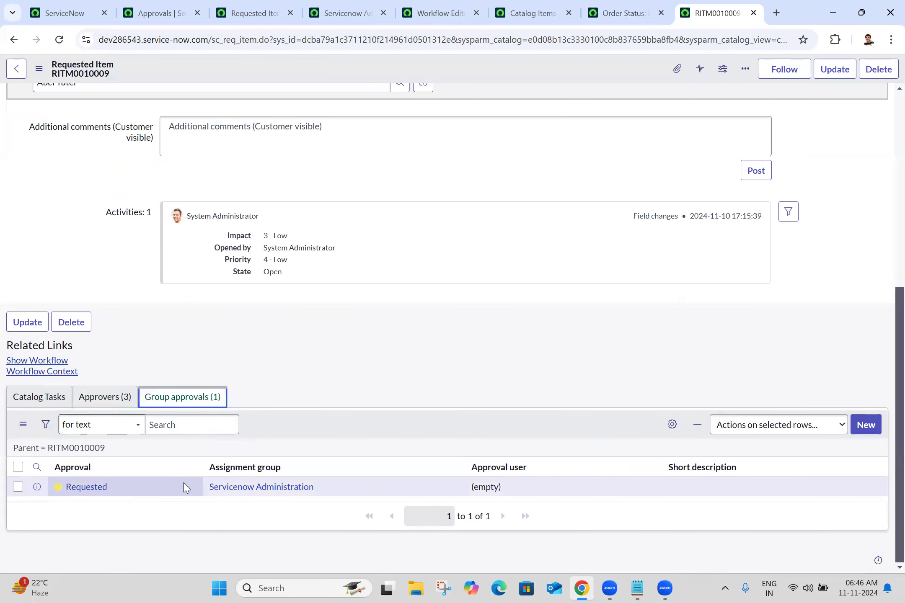
pyautogui.click(105, 397)
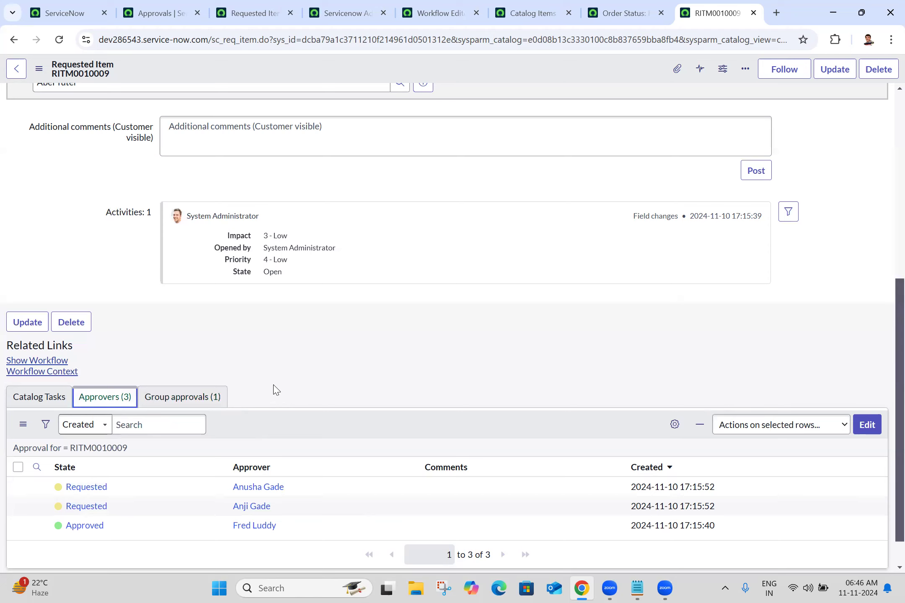
pyautogui.rightClick(187, 485)
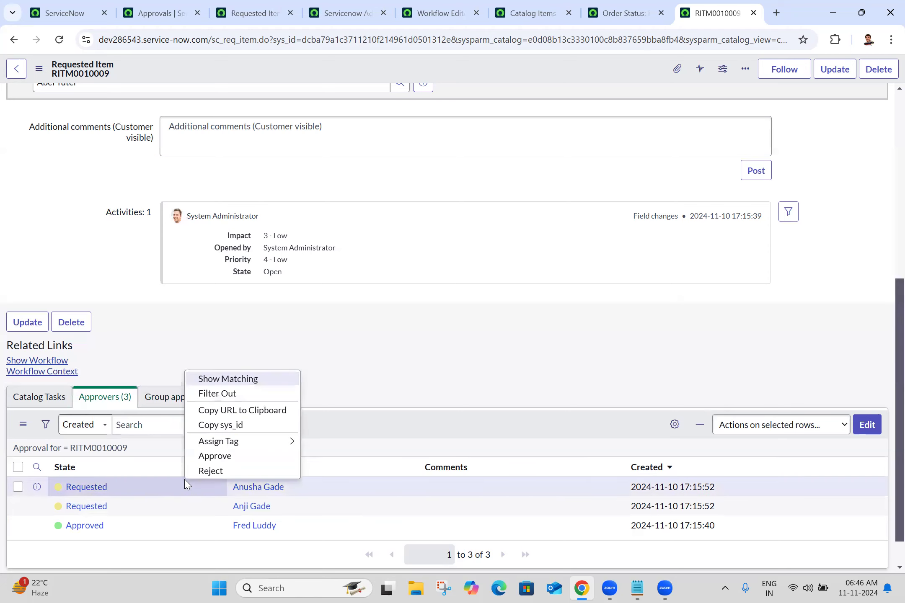
pyautogui.click(214, 457)
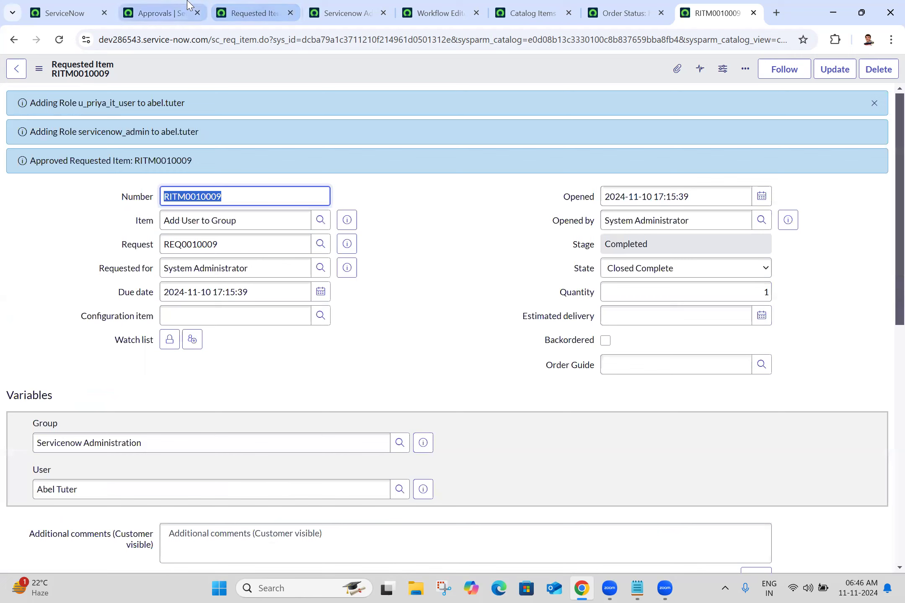
# Check the Servicenow Administration group's member list for the requested user
pyautogui.click(354, 4)
pyautogui.click(113, 382)
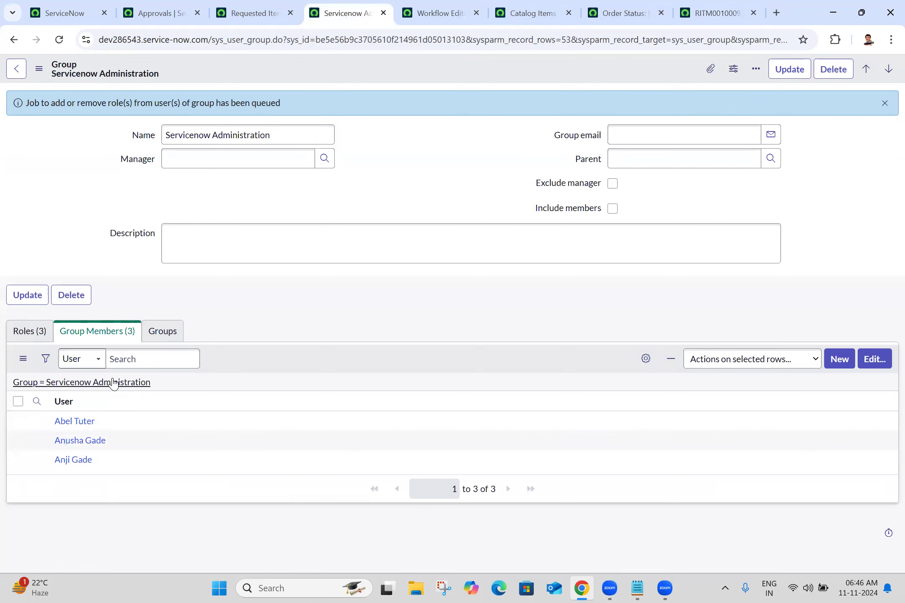
pyautogui.click(437, 6)
pyautogui.click(355, 5)
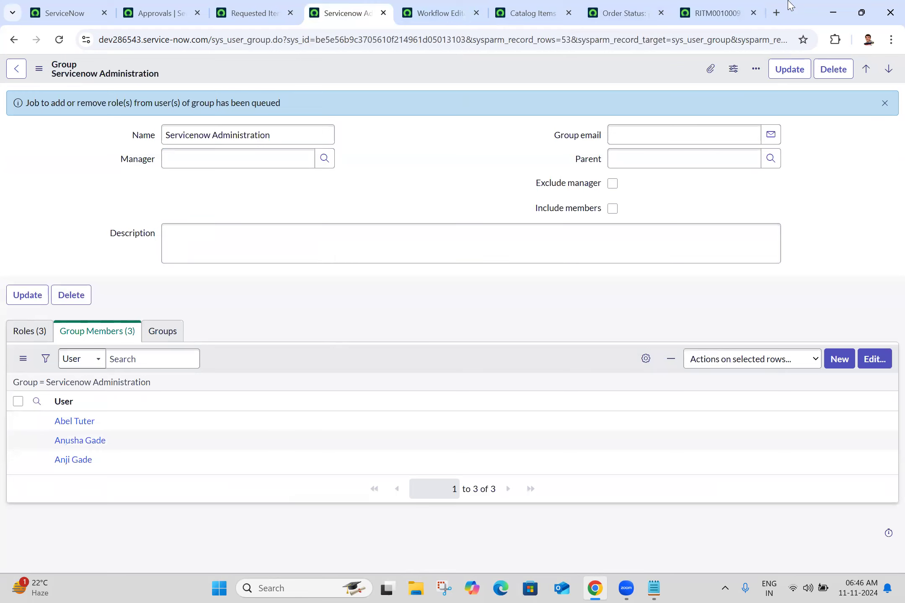
# Show the requested item's workflow and examine which activities and transitions it ran through
pyautogui.click(718, 12)
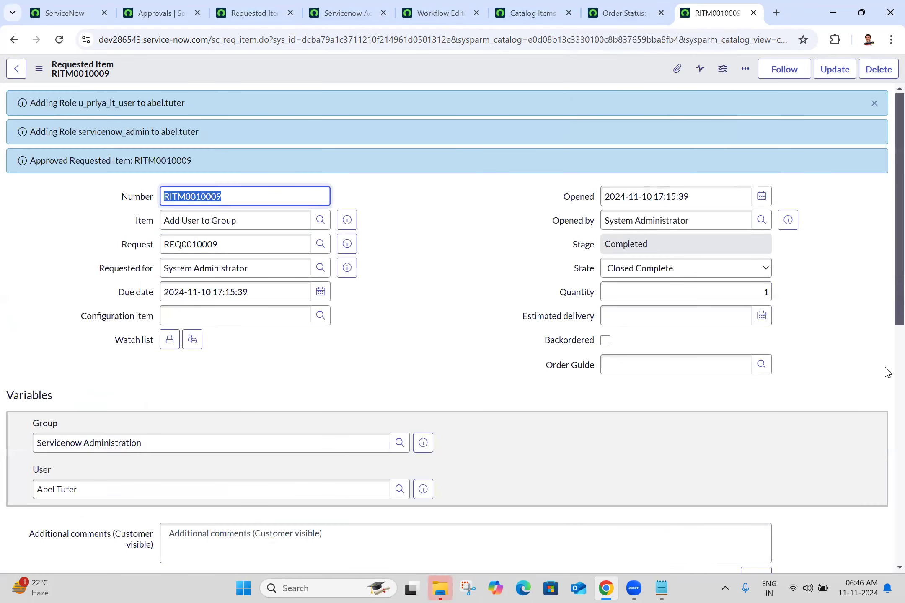
pyautogui.scroll(-7, 884, 371)
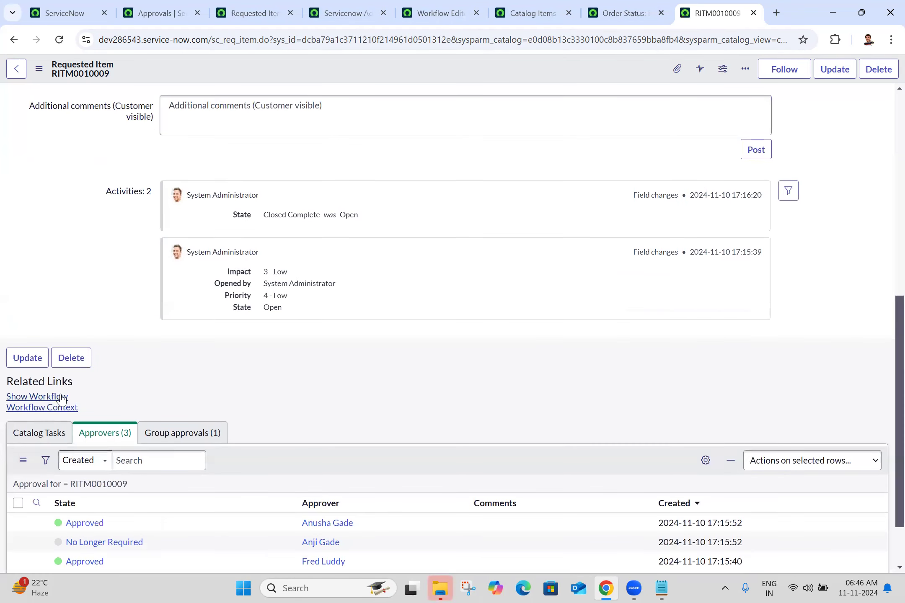
pyautogui.middleClick(37, 396)
pyautogui.click(692, 5)
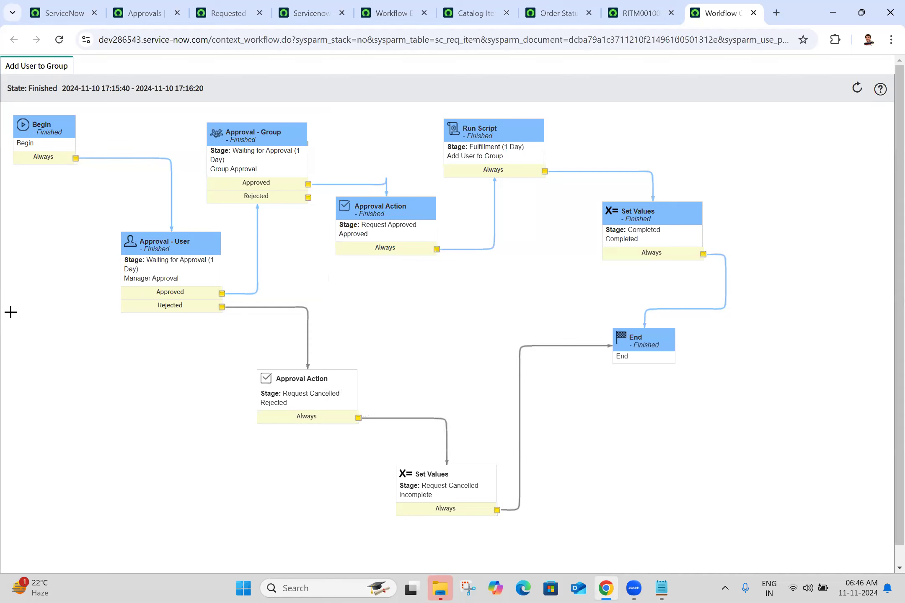
# Close the workflow context, both requested item pages, the order status page and the Approvals list
pyautogui.click(752, 13)
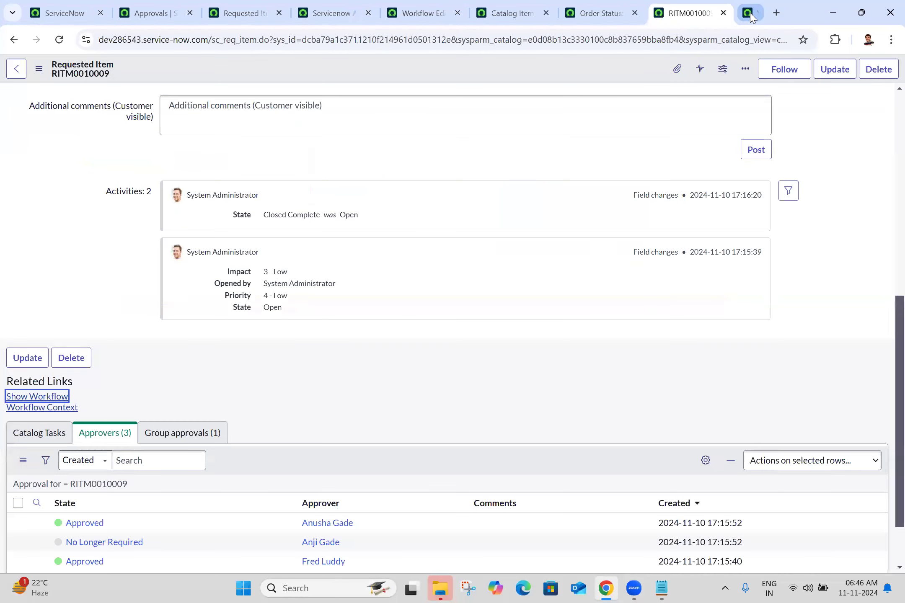
pyautogui.click(752, 13)
pyautogui.click(752, 13)
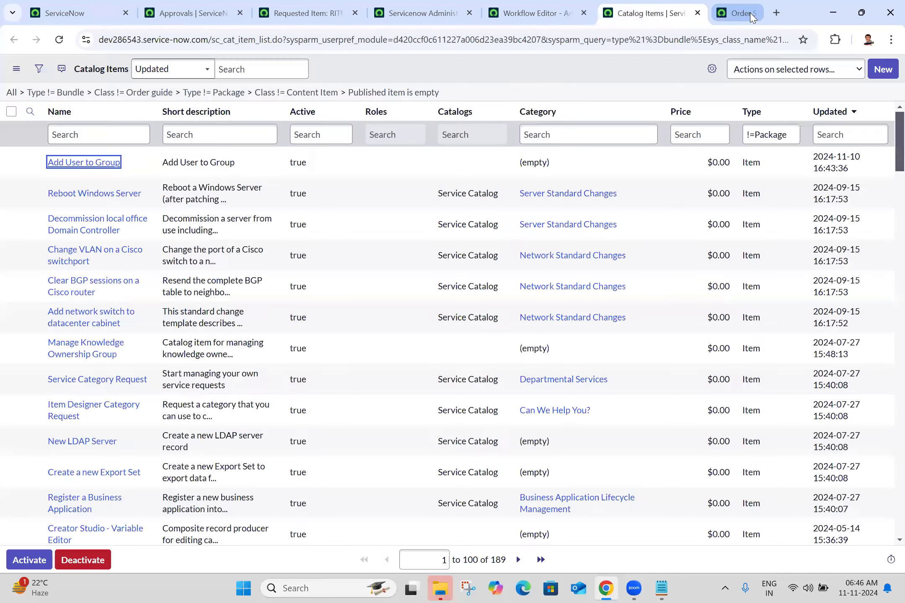
pyautogui.click(547, 5)
pyautogui.click(460, 5)
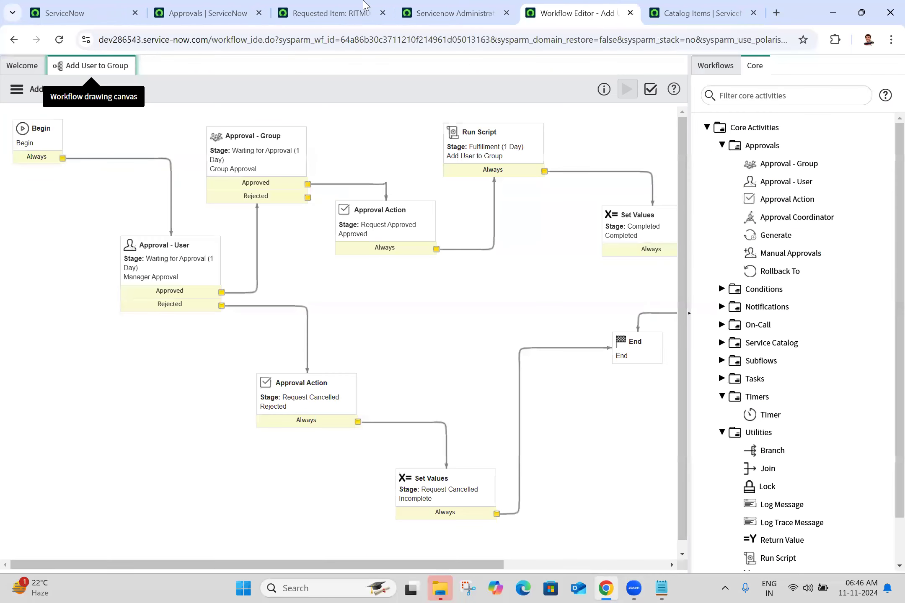
pyautogui.click(389, 17)
pyautogui.click(383, 13)
pyautogui.click(245, 13)
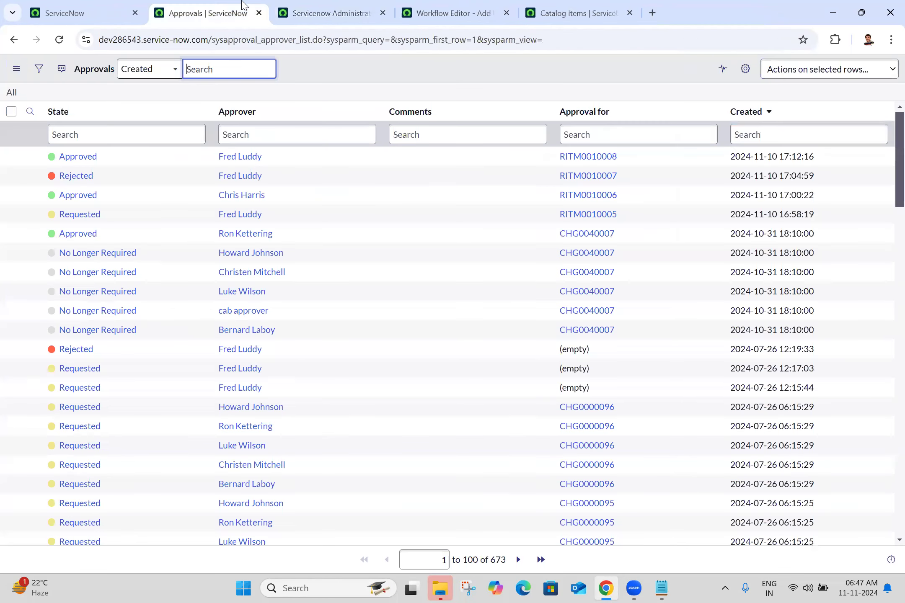
pyautogui.click(258, 14)
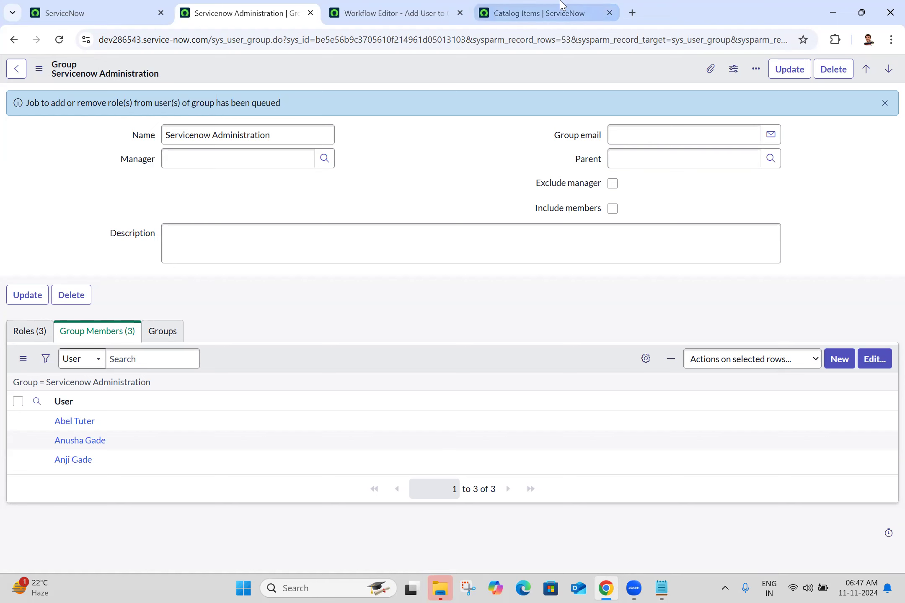
# Check out the Add User to Group workflow and connect the Group Approval's Rejected outcome to the Rejected Approval Action
pyautogui.click(374, 5)
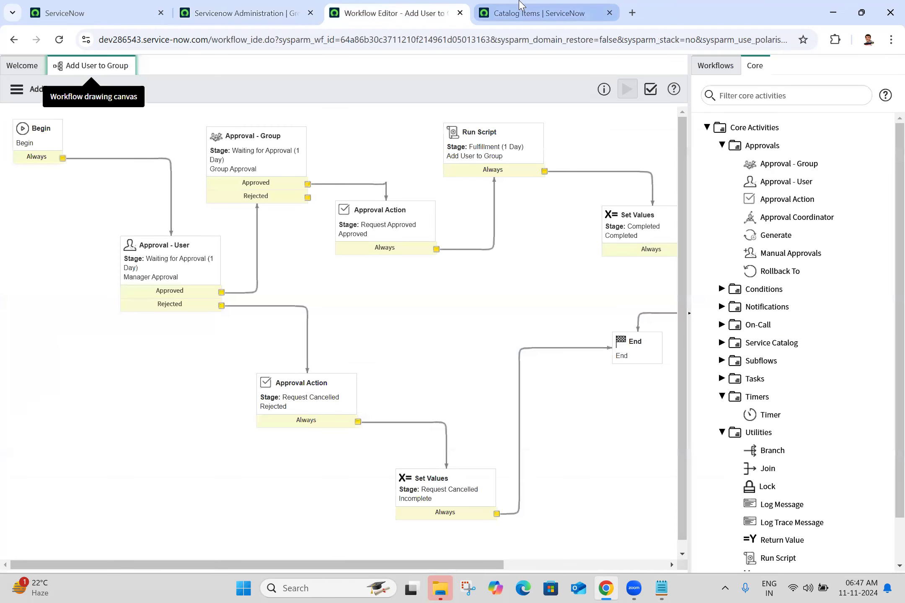
pyautogui.click(16, 89)
pyautogui.press('Escape')
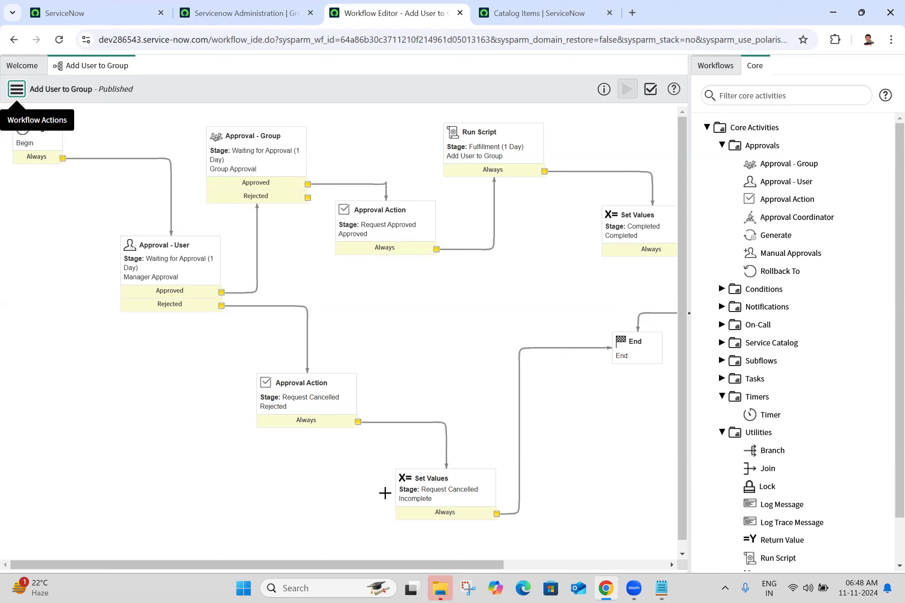
pyautogui.click(308, 198)
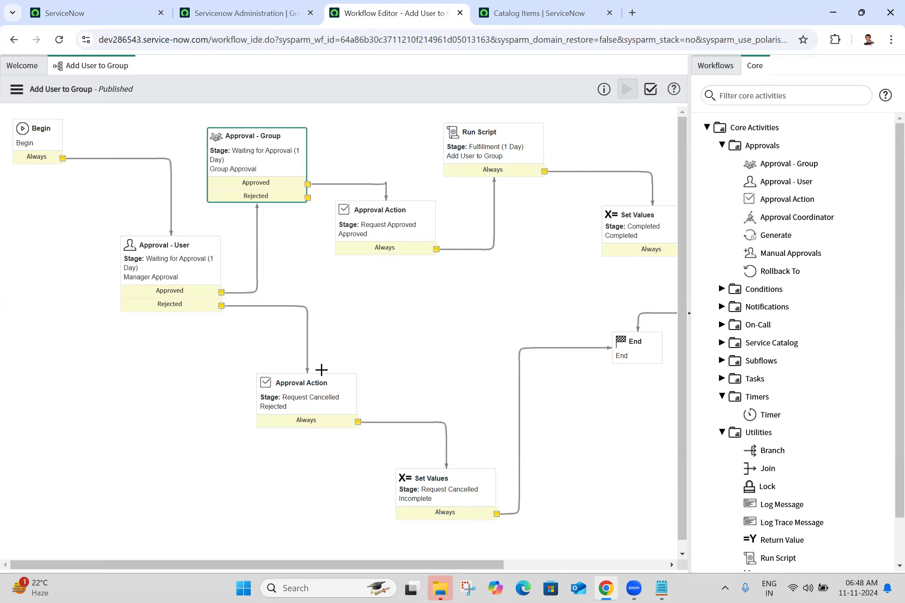
pyautogui.click(16, 89)
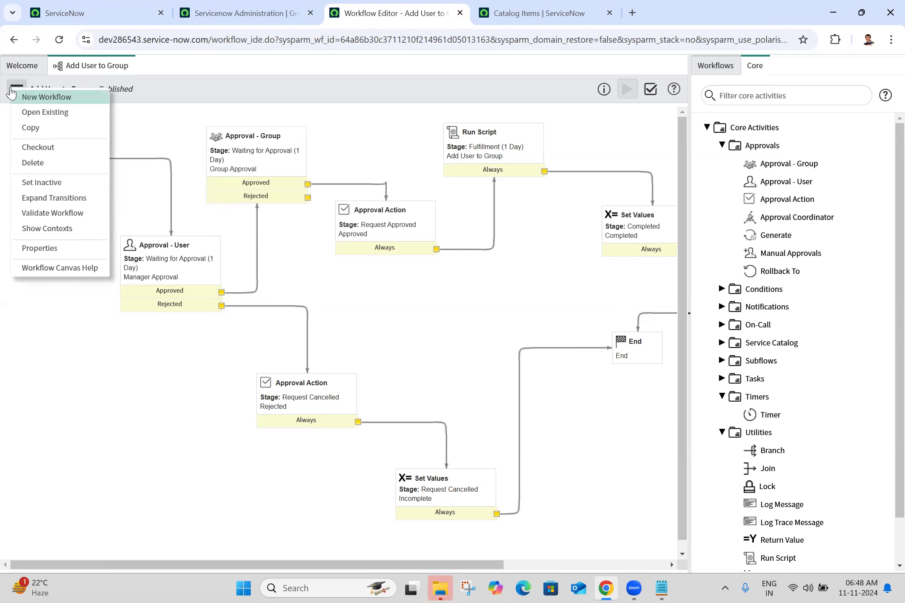
pyautogui.click(39, 147)
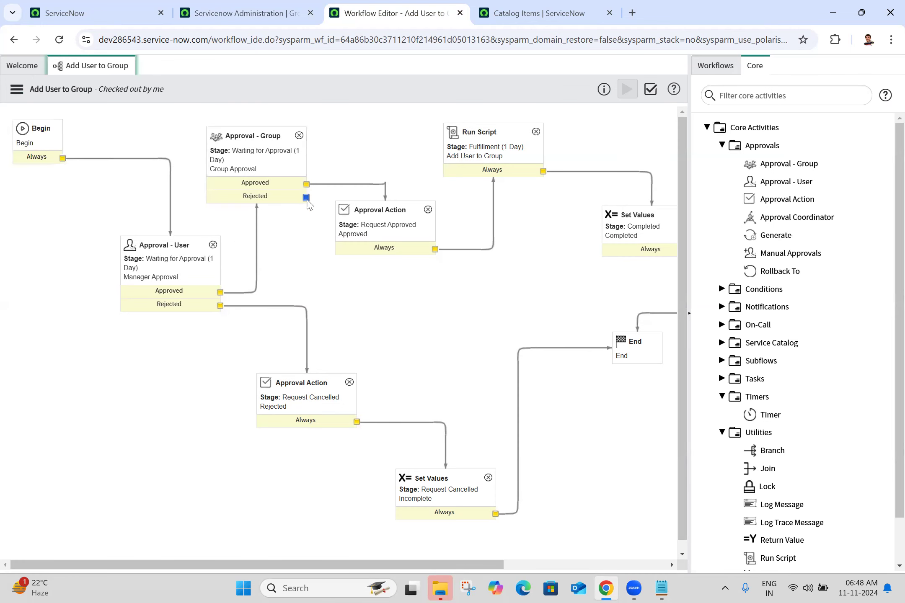
pyautogui.moveTo(306, 197); pyautogui.dragTo(323, 406)
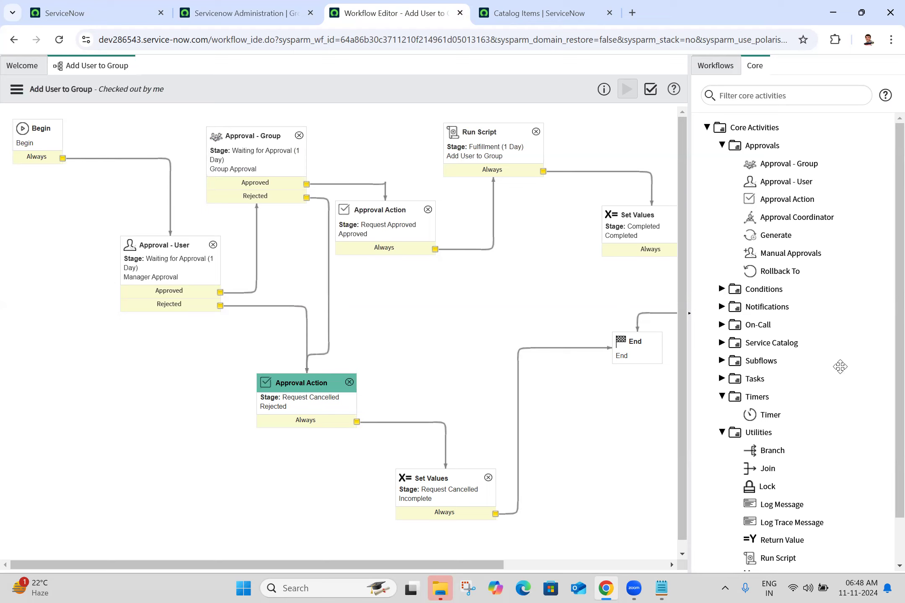
# Add a Rollback To activity named "check Manager approval again" to the workflow, leaving its stage empty
pyautogui.moveTo(809, 234)
pyautogui.moveTo(781, 271)
pyautogui.moveTo(781, 272); pyautogui.dragTo(426, 309)
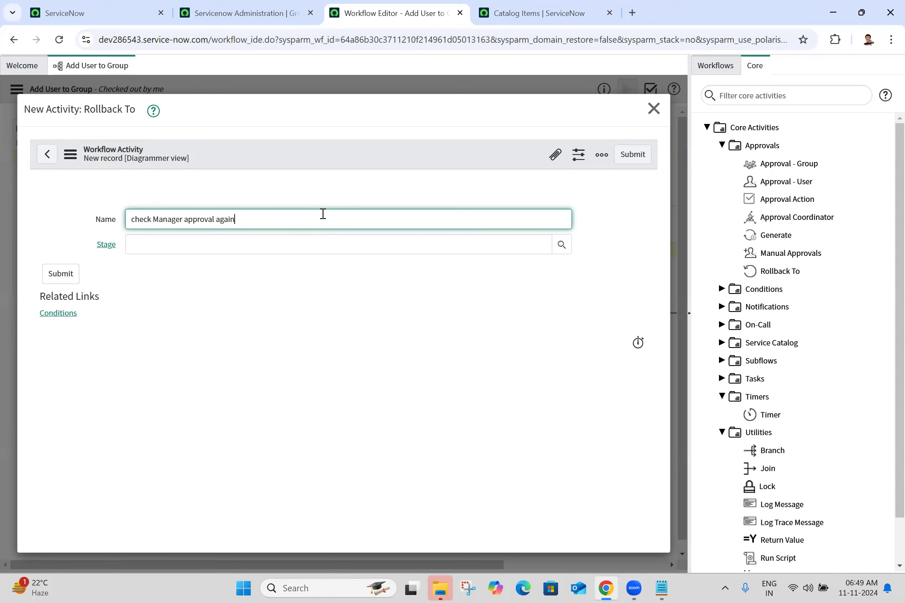
pyautogui.click(416, 186)
pyautogui.click(300, 247)
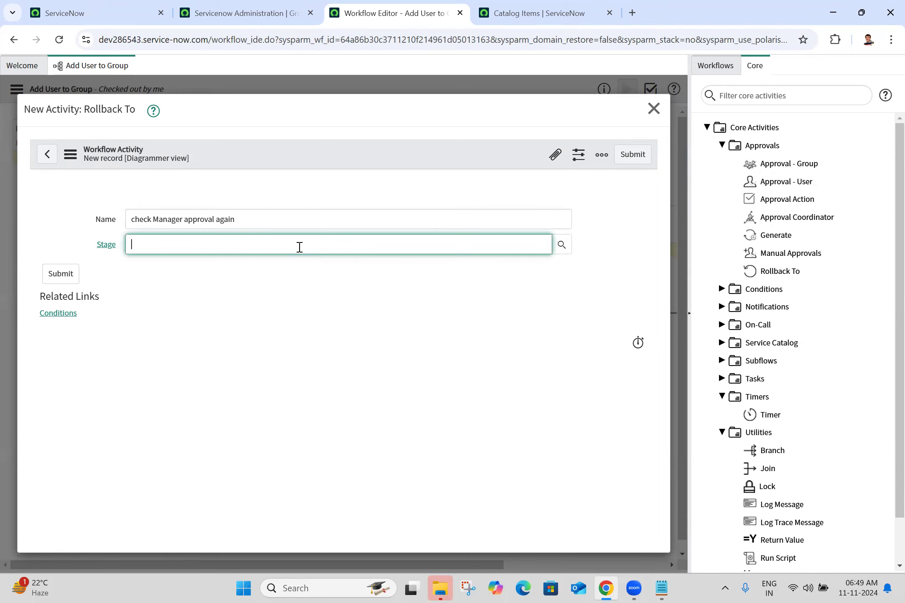
pyautogui.click(633, 154)
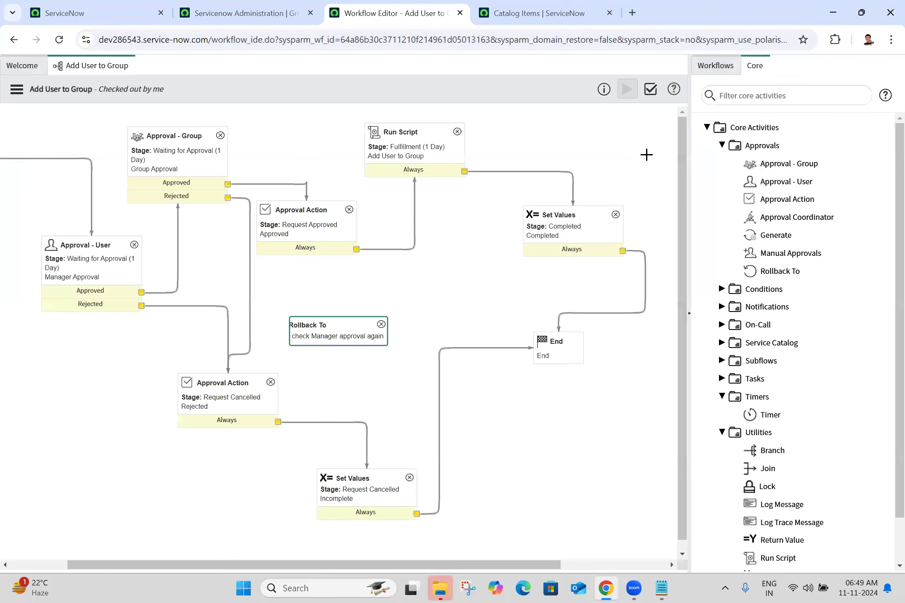
# Reroute the Group Approval's Rejected transition from the Rejected Approval Action to the Rollback To activity, and connect that activity to the Manager Approval
pyautogui.click(248, 296)
pyautogui.press('Delete')
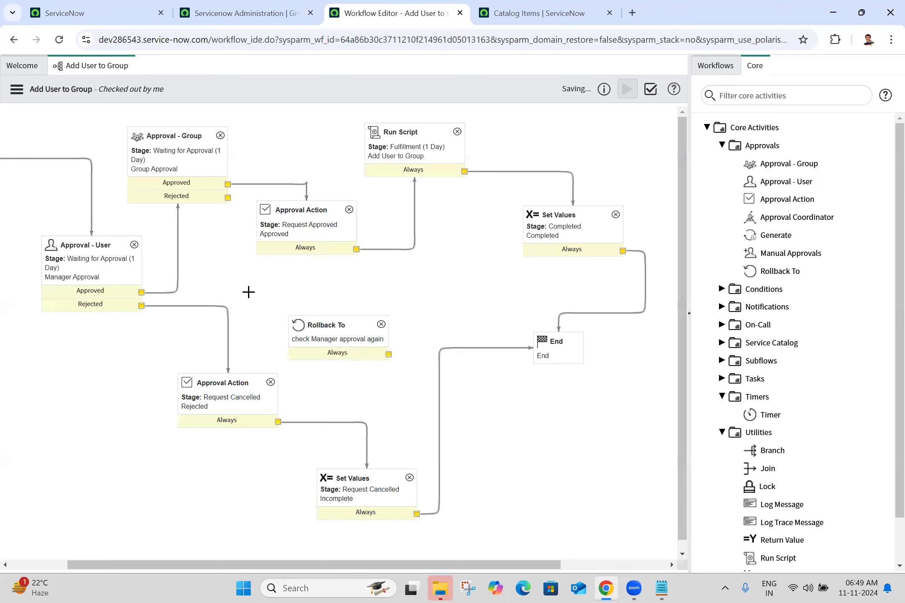
pyautogui.moveTo(227, 198); pyautogui.dragTo(69, 383)
pyautogui.moveTo(197, 407); pyautogui.dragTo(174, 249)
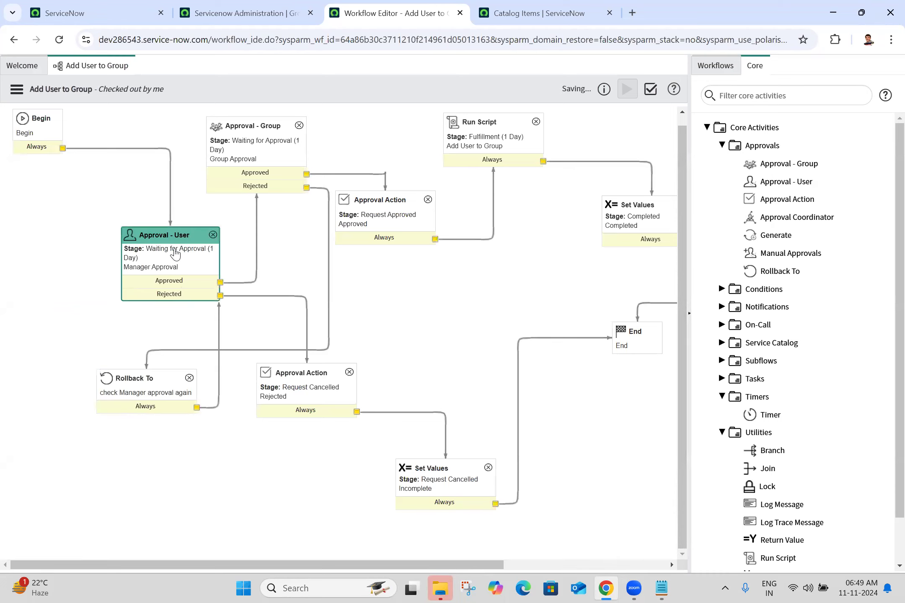
# Place the Rollback To activity below Begin with the Manager Approval beneath it, and publish the workflow
pyautogui.click(689, 315)
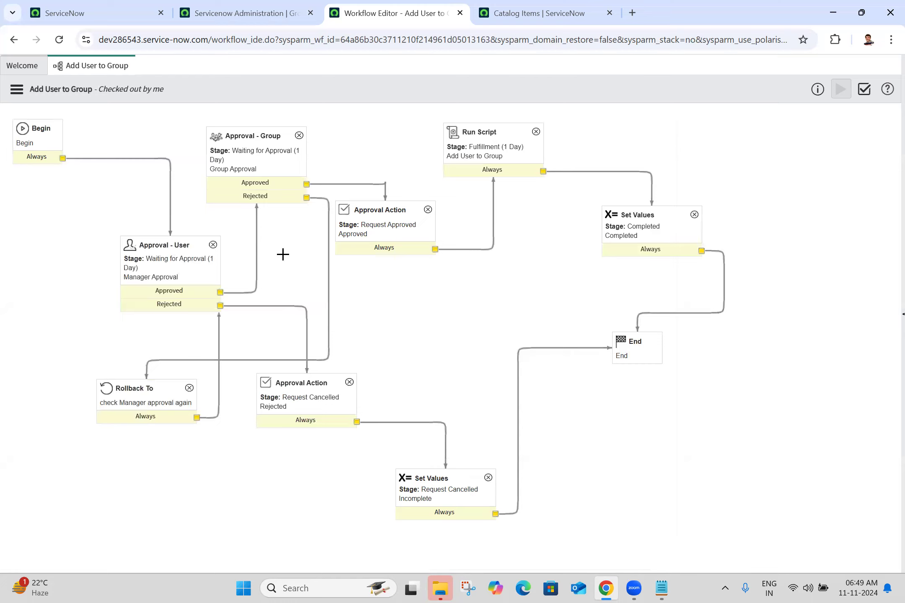
pyautogui.moveTo(126, 389); pyautogui.dragTo(54, 229)
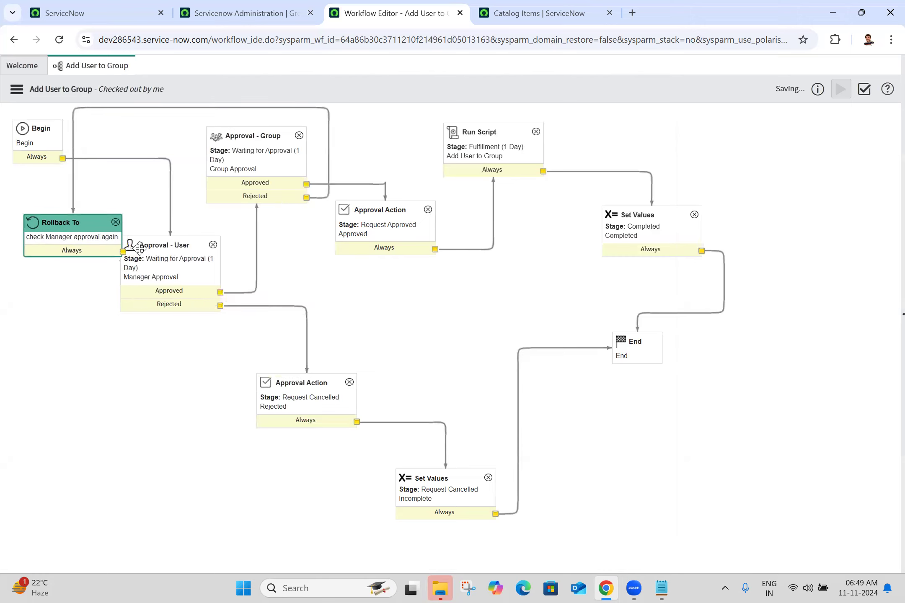
pyautogui.moveTo(147, 247); pyautogui.dragTo(168, 290)
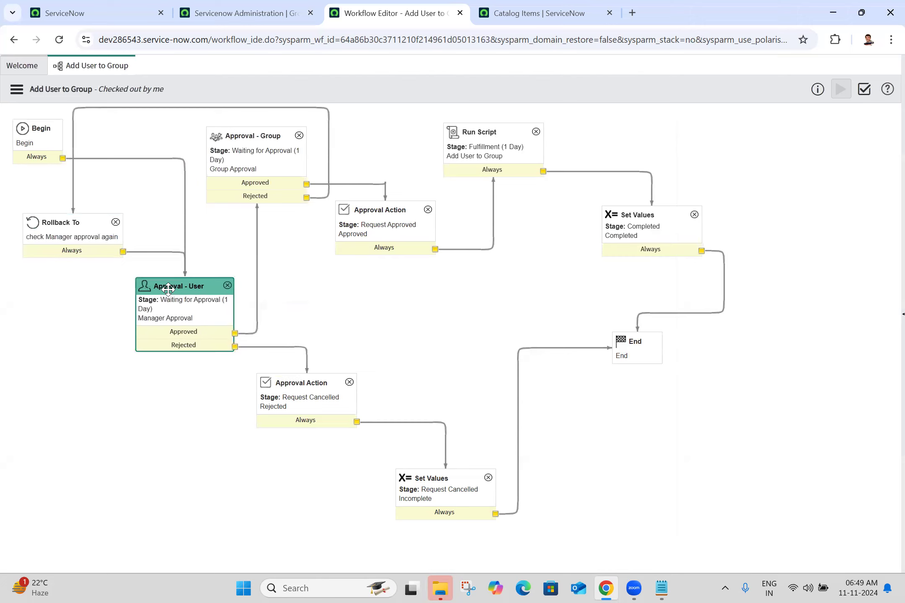
pyautogui.click(323, 204)
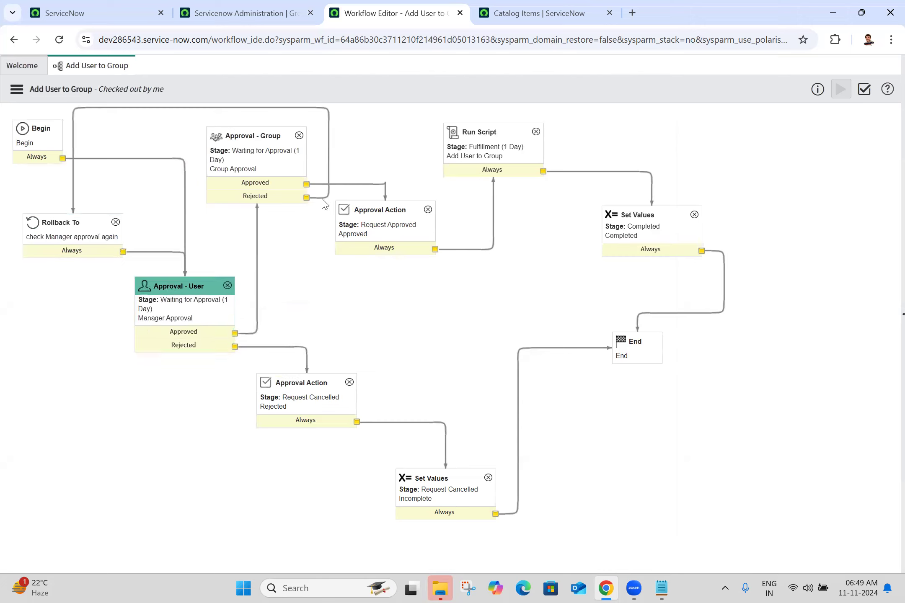
pyautogui.click(323, 198)
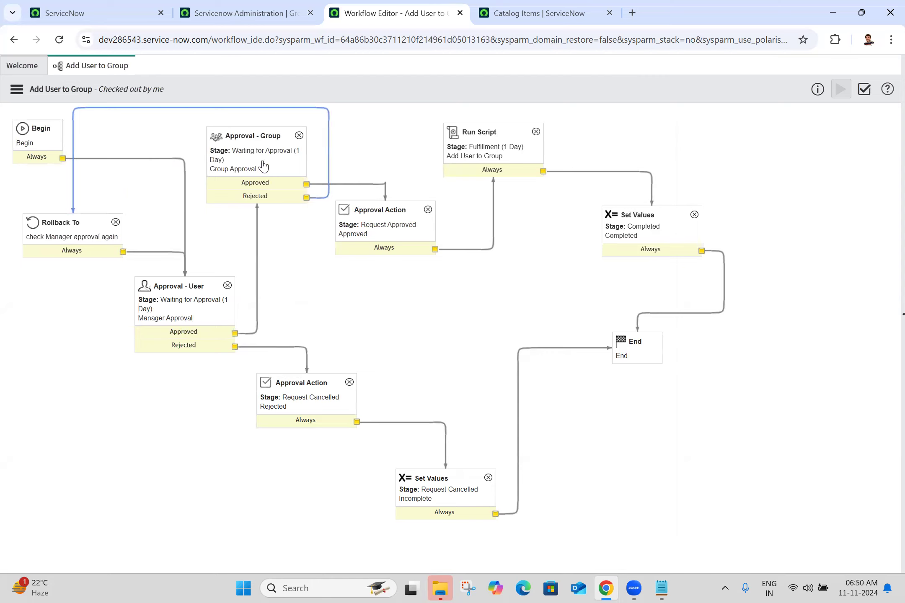
pyautogui.click(17, 90)
pyautogui.click(43, 148)
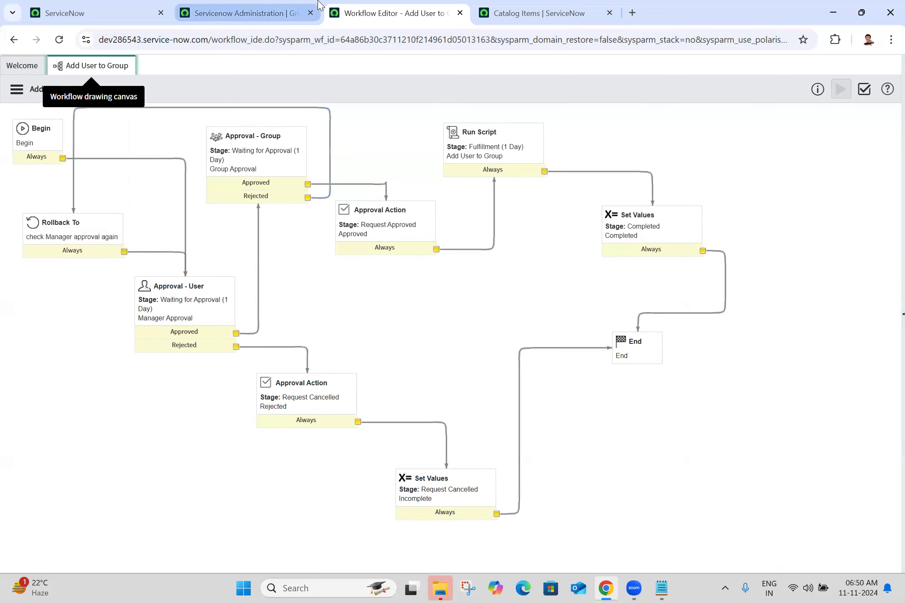
# Open the Add User to Group catalog item in a separate tab and try it
pyautogui.click(540, 13)
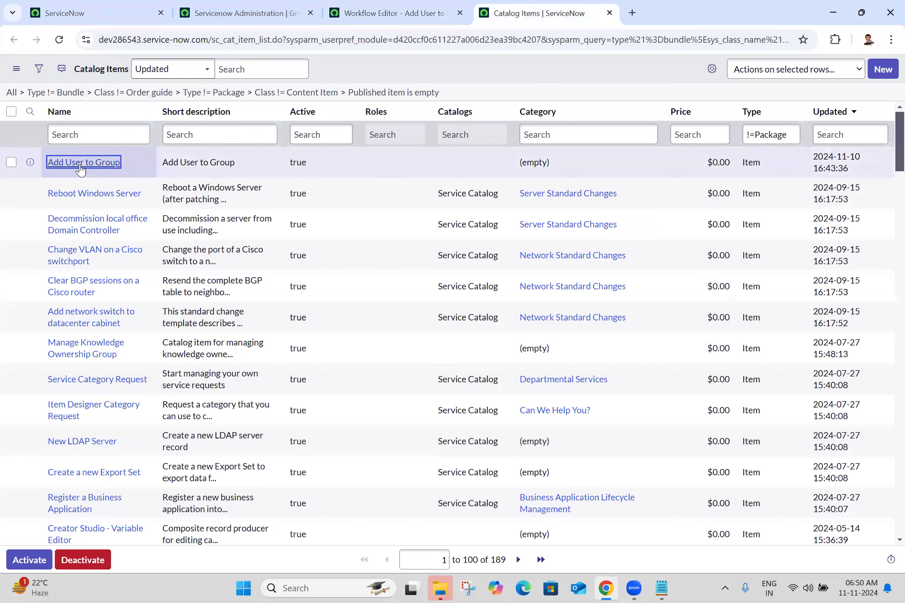
pyautogui.middleClick(107, 164)
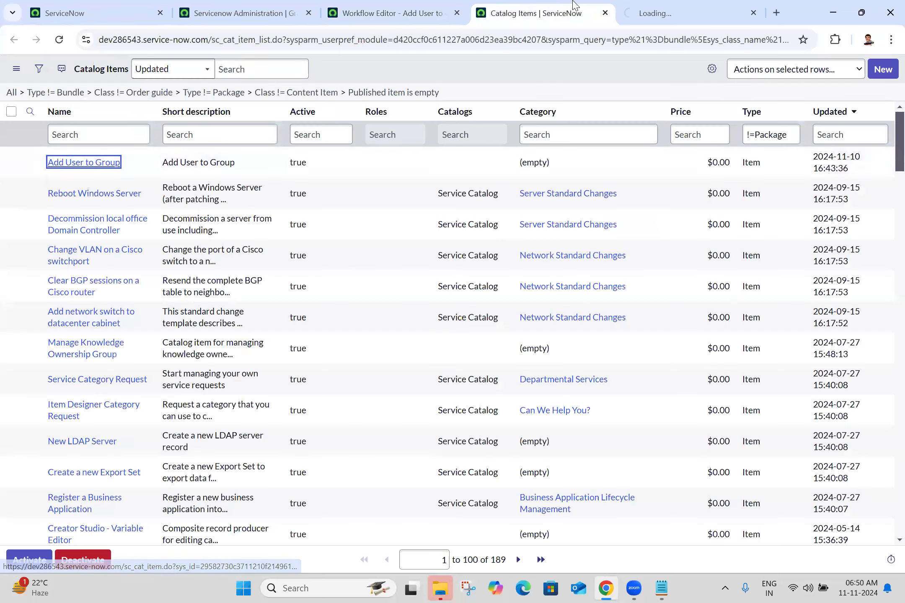
pyautogui.click(668, 8)
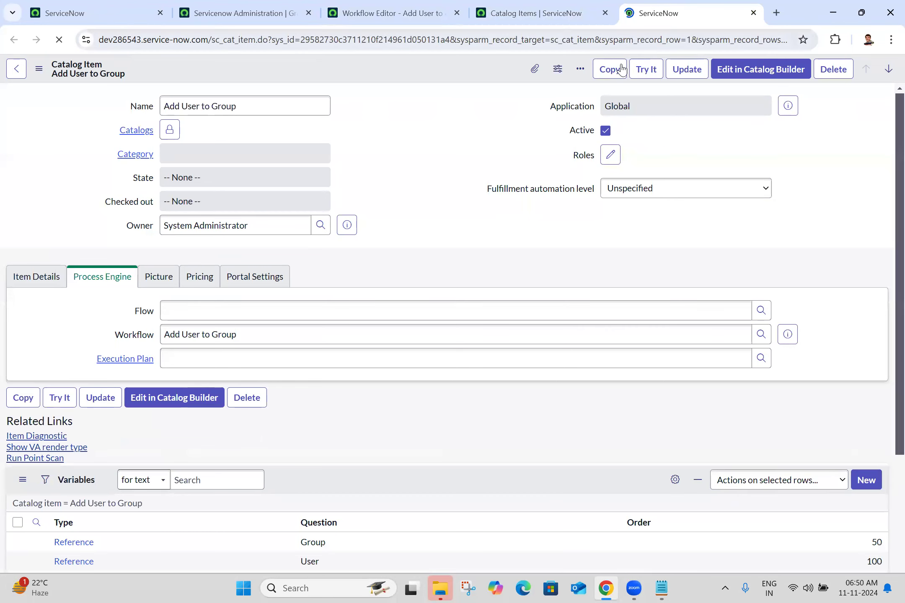
pyautogui.click(652, 70)
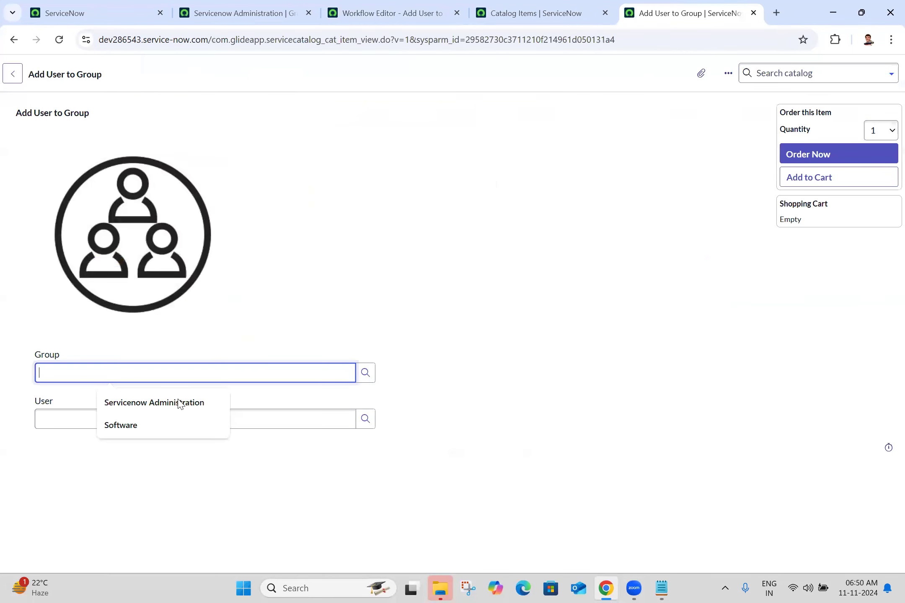
# Set the request's group to Servicenow Administration with an existing member as user, and check the group's current members
pyautogui.click(178, 403)
pyautogui.click(161, 412)
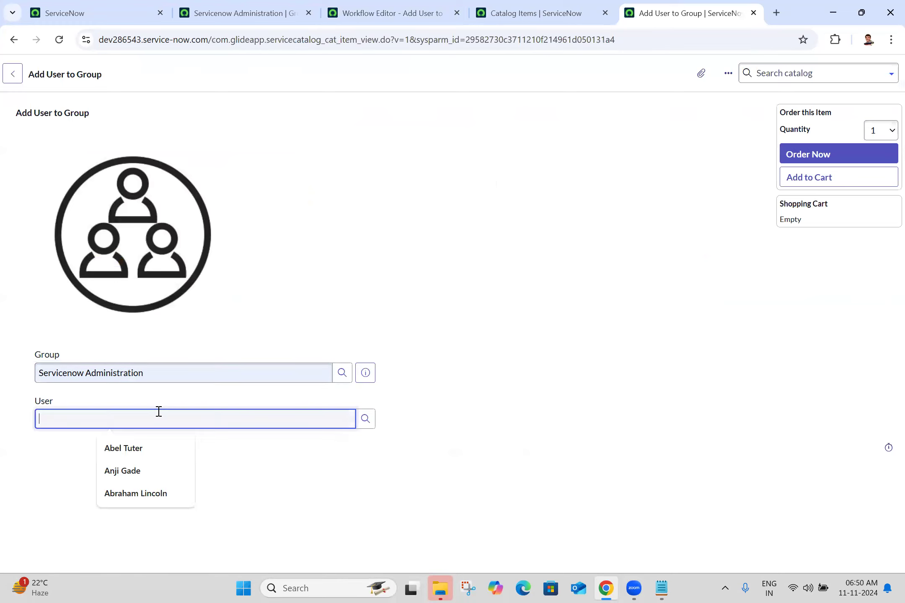
pyautogui.write('abe')
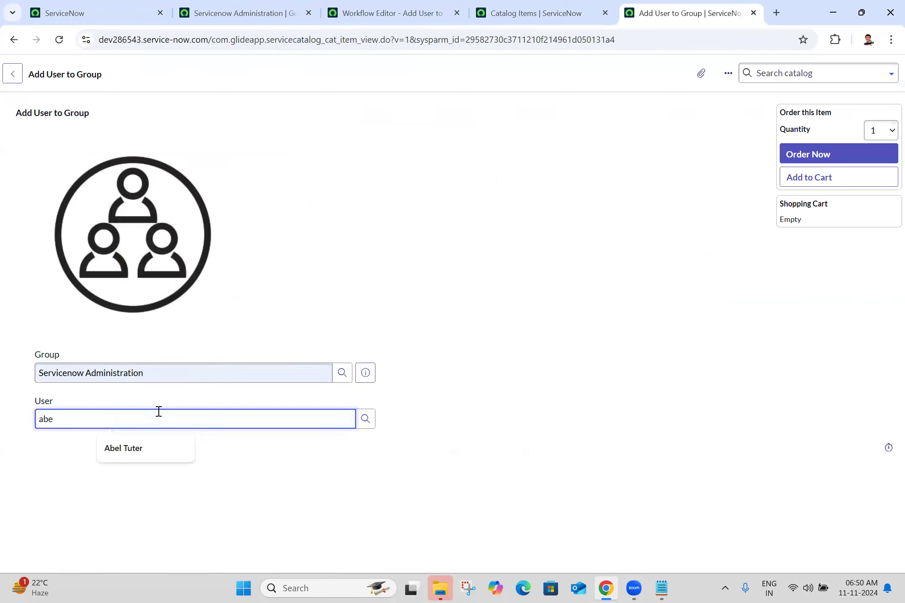
pyautogui.click(129, 448)
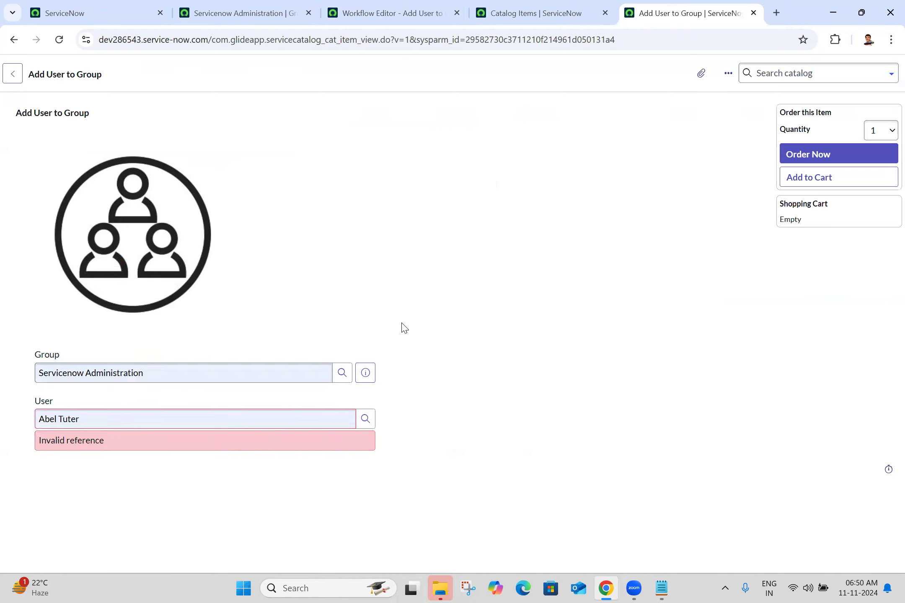
pyautogui.click(235, 6)
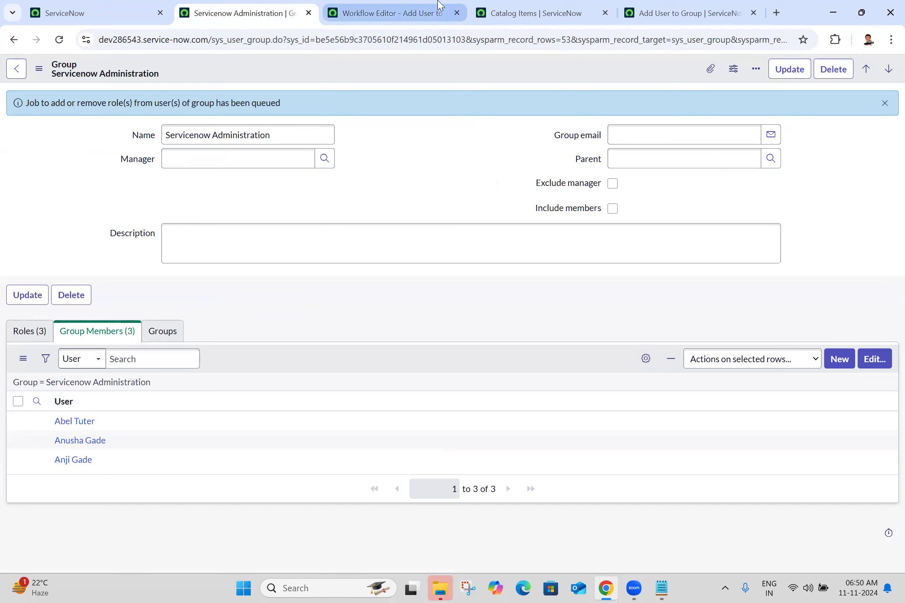
pyautogui.click(686, 5)
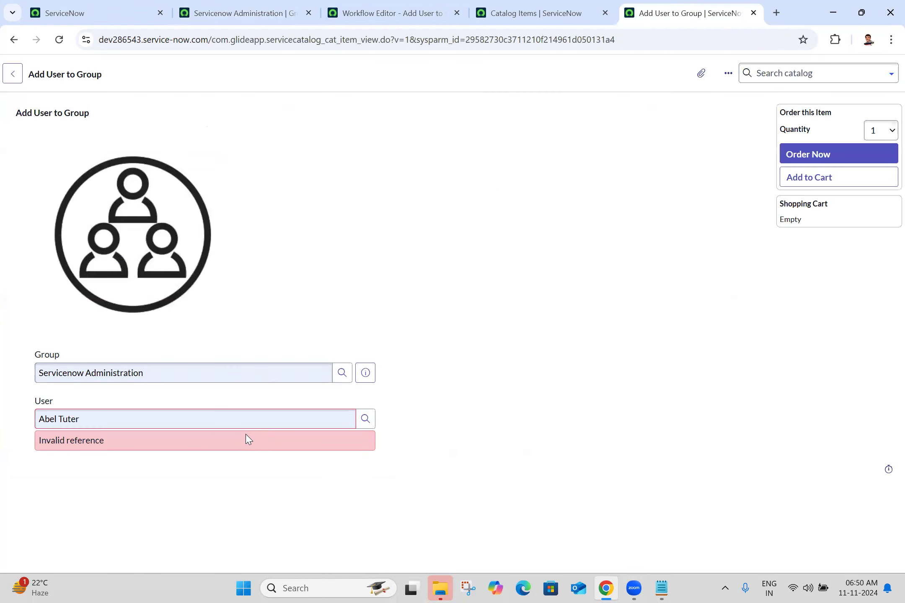
# Replace the request's user with someone who is not yet in the group, and order the item
pyautogui.tripleClick(249, 424)
pyautogui.write('abr')
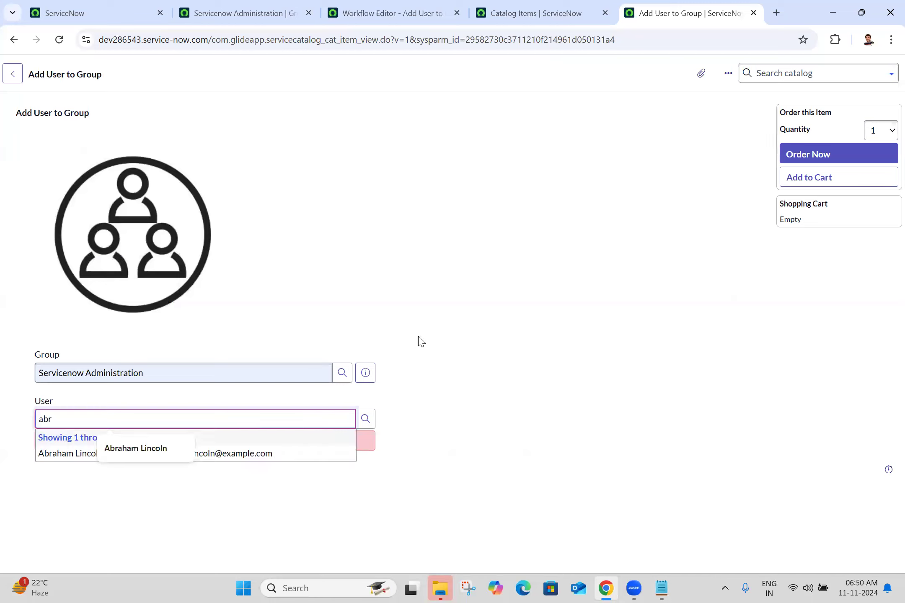
pyautogui.press('Tab')
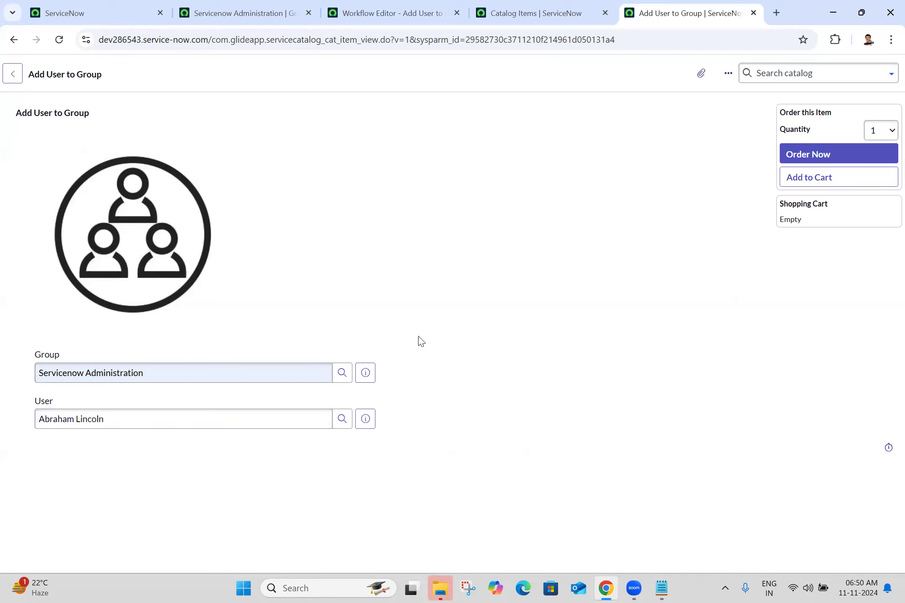
pyautogui.click(817, 155)
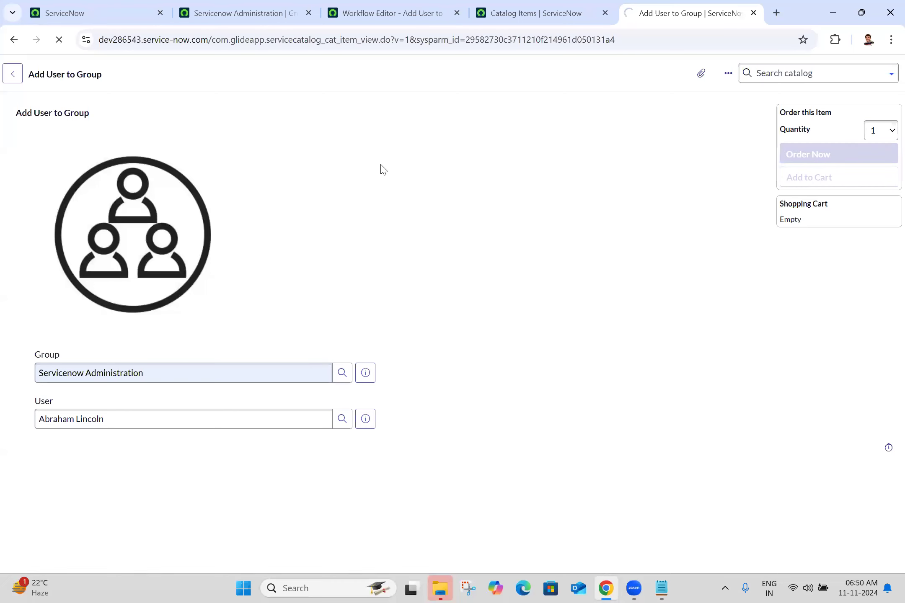
# Open the new order's requested item to review its approvers, and show its workflow in a separate tab
pyautogui.keyDown('ctrl'); pyautogui.click(34, 220); pyautogui.keyUp('ctrl')
pyautogui.click(697, 6)
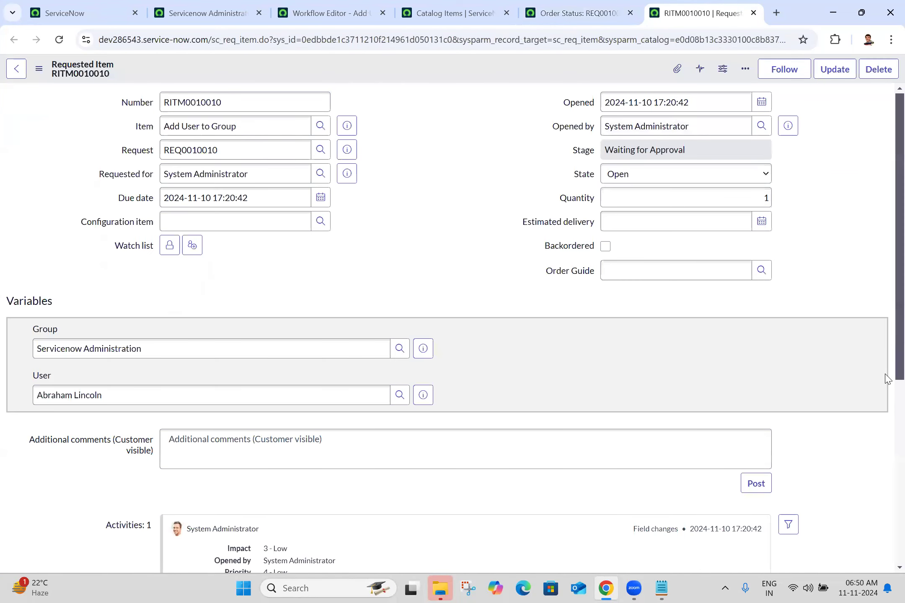
pyautogui.scroll(-6, 884, 499)
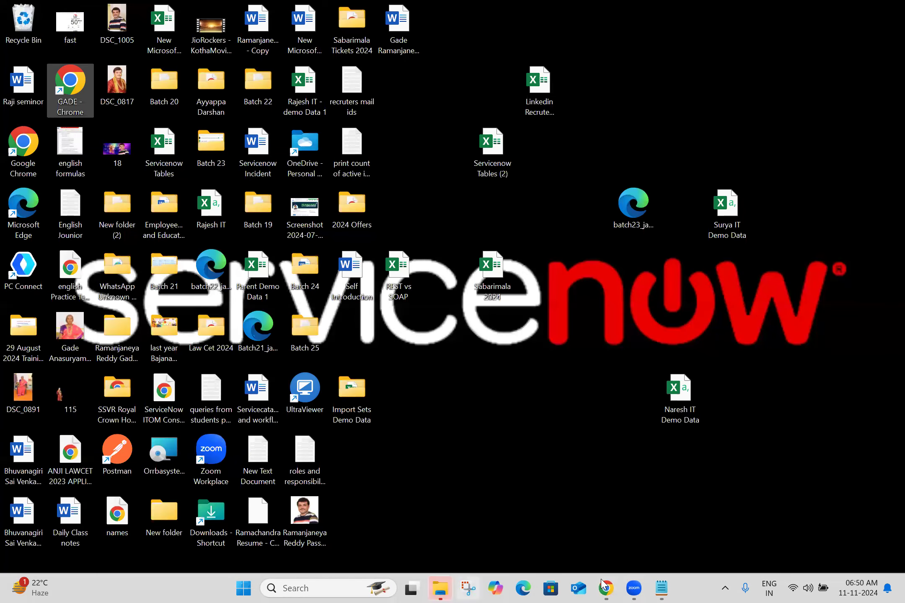
pyautogui.click(605, 588)
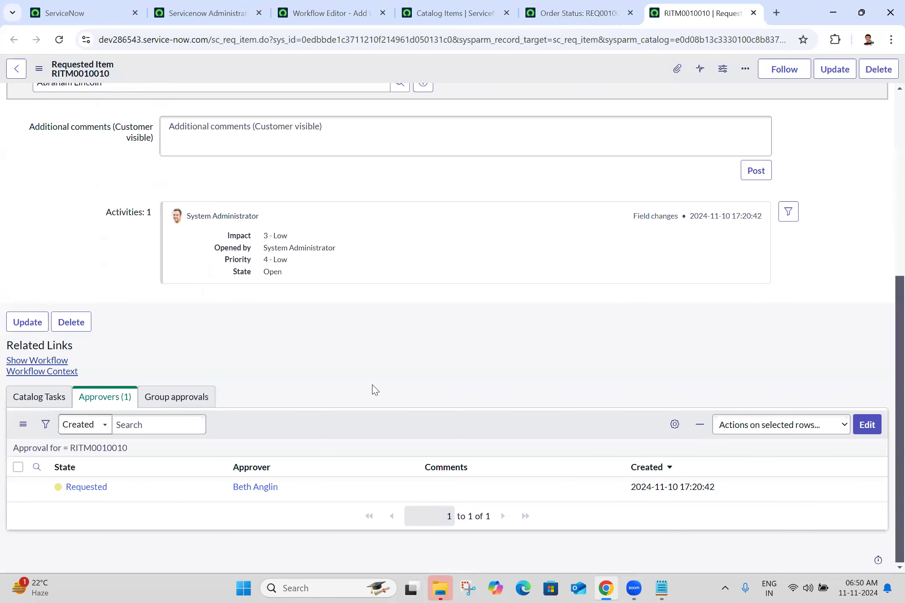
pyautogui.click(65, 361)
pyautogui.click(717, 9)
pyautogui.click(603, 12)
# Approve the manager's pending approval for the requested item and check the updated approvers list
pyautogui.rightClick(302, 483)
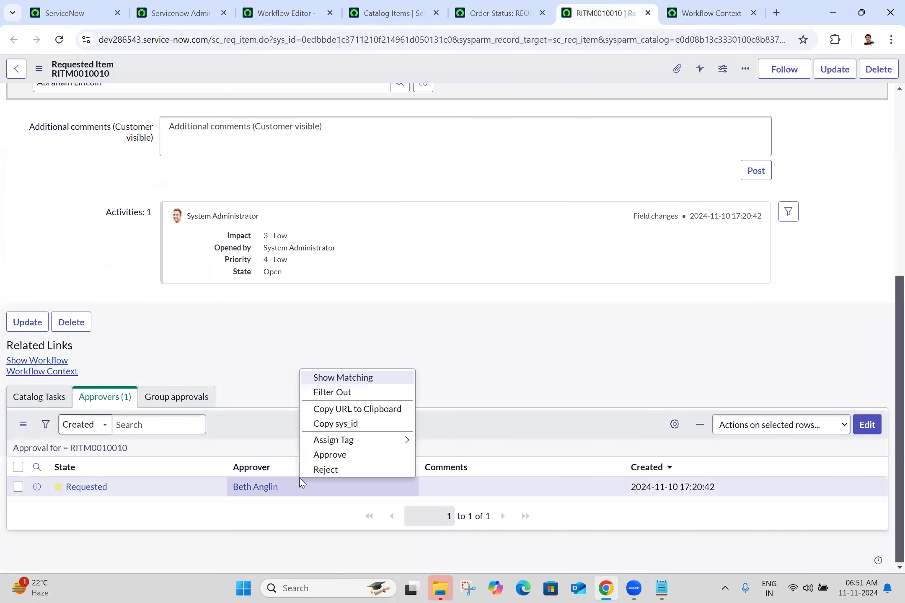
pyautogui.click(330, 455)
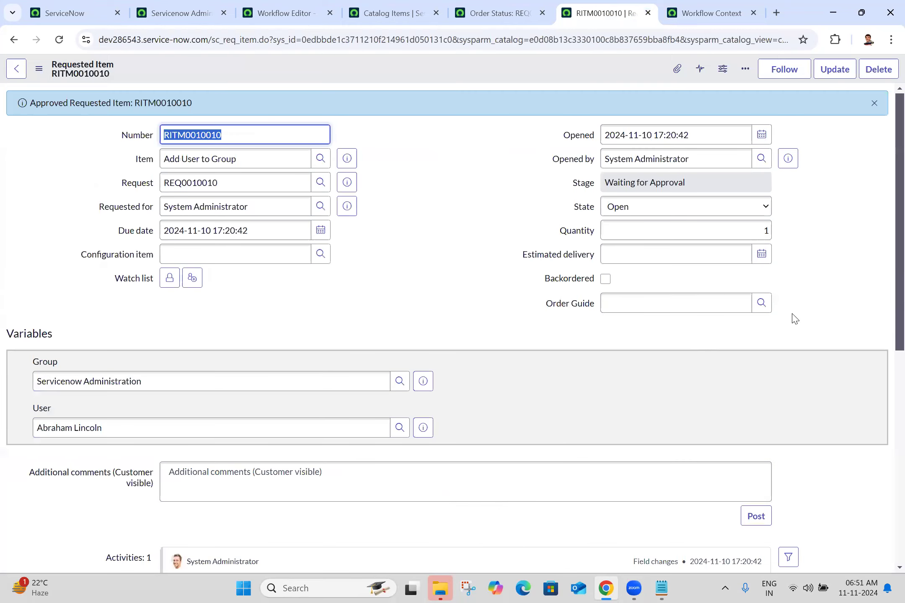
pyautogui.scroll(-7, 887, 417)
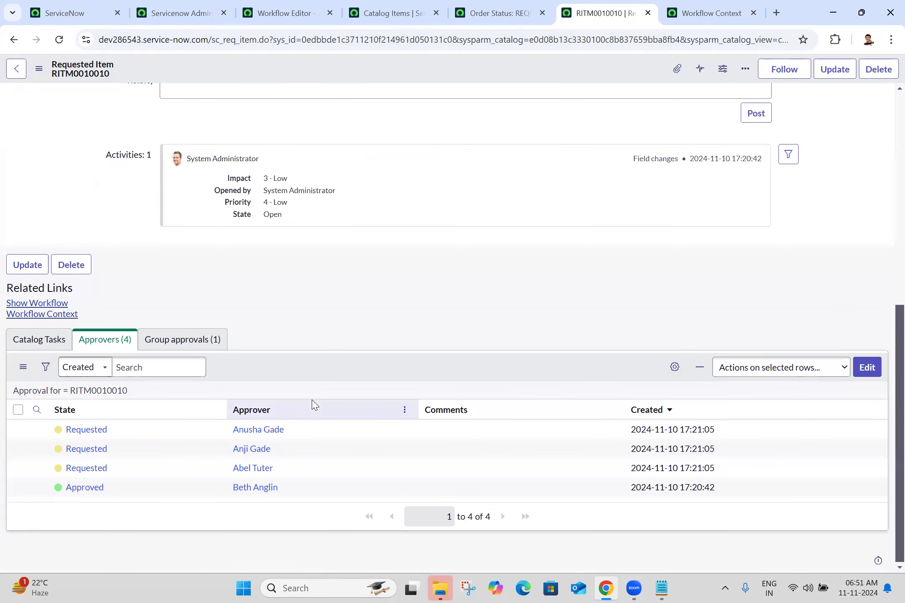
# Refresh the workflow diagram to check its progress, and reject a group member's pending approval for the requested item
pyautogui.click(695, 13)
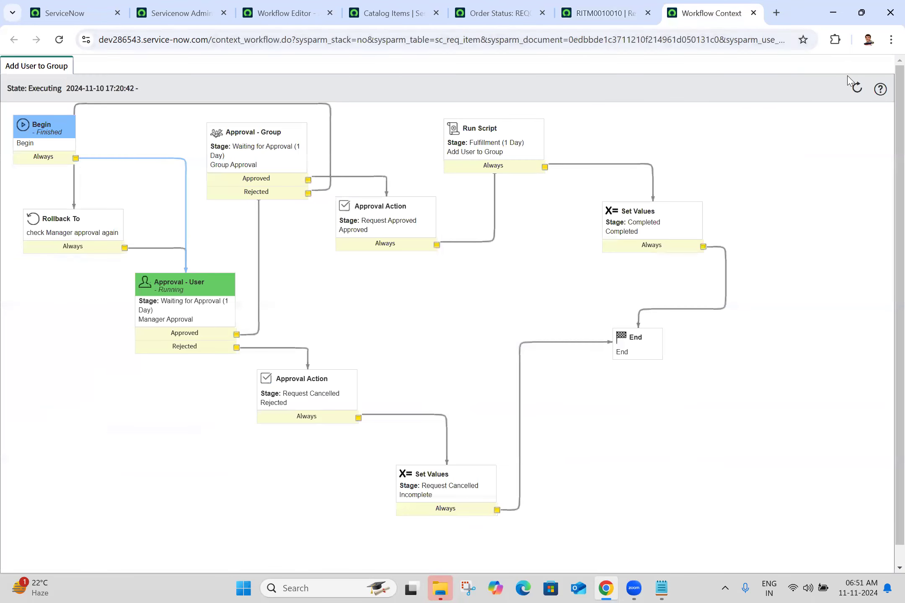
pyautogui.click(856, 88)
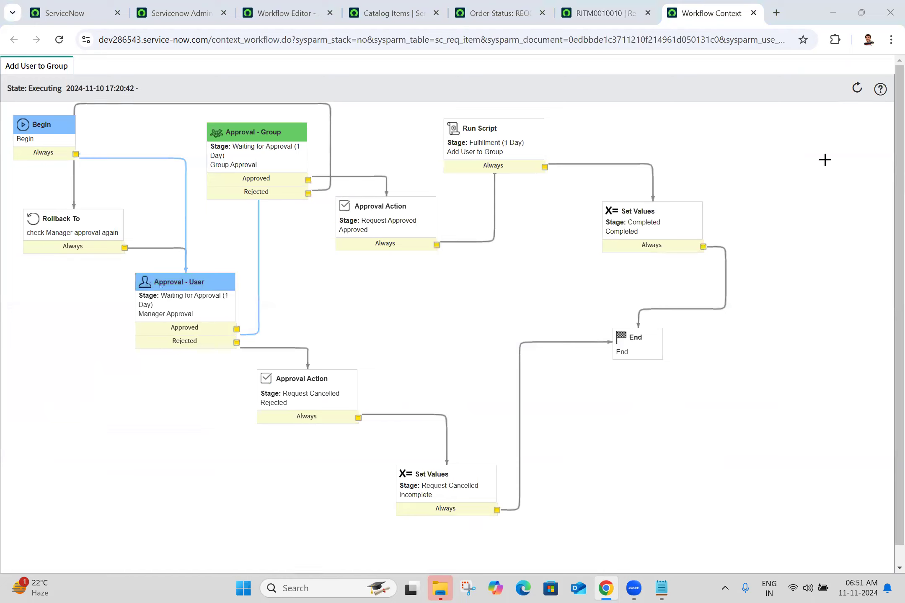
pyautogui.click(605, 5)
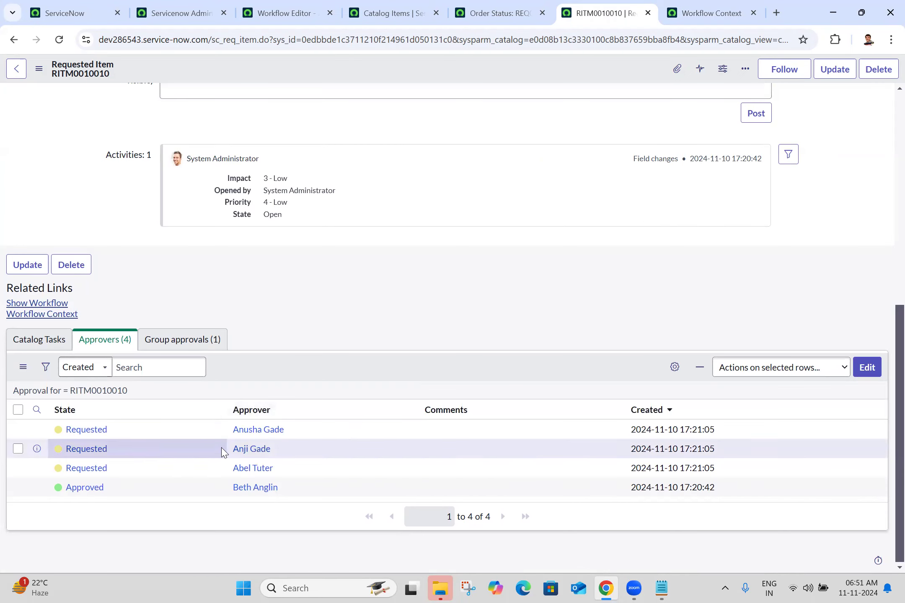
pyautogui.rightClick(310, 432)
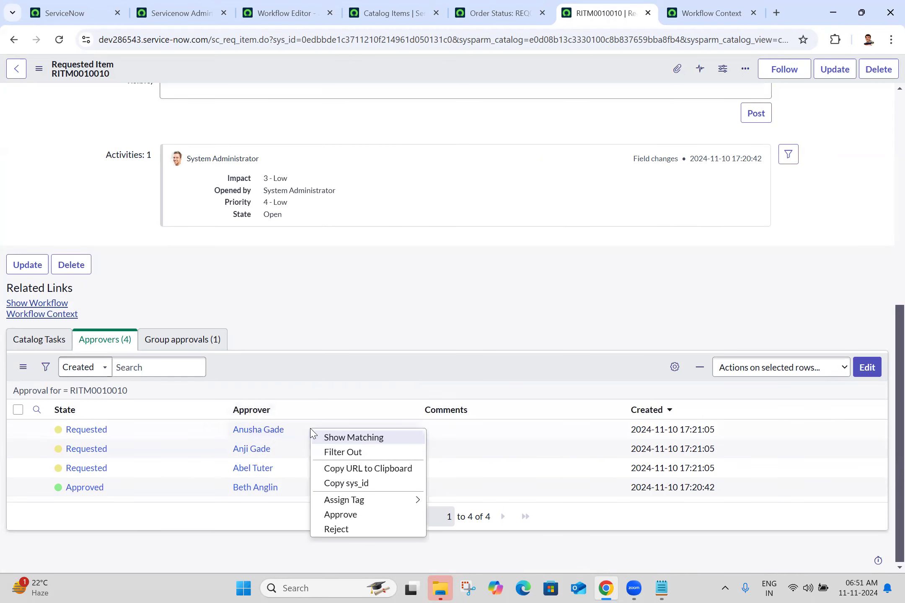
pyautogui.click(336, 529)
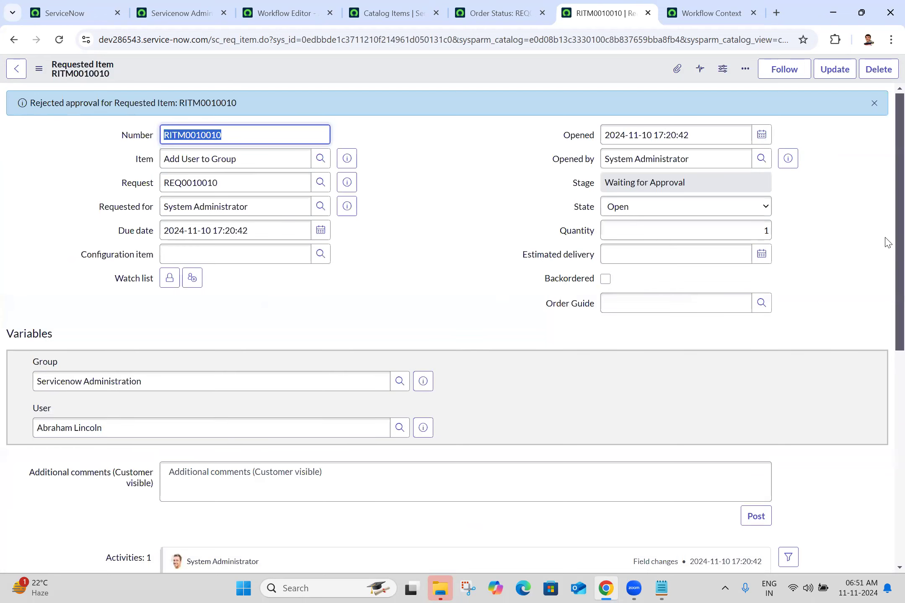
pyautogui.scroll(-8, 888, 242)
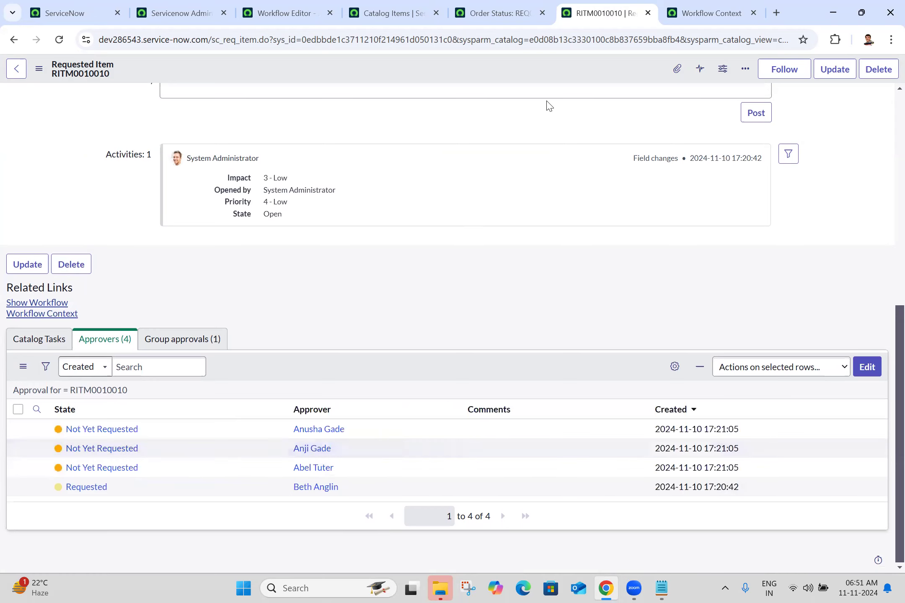
# Refresh the workflow diagram and inspect the execution details of the group and manager approval activities
pyautogui.click(736, 5)
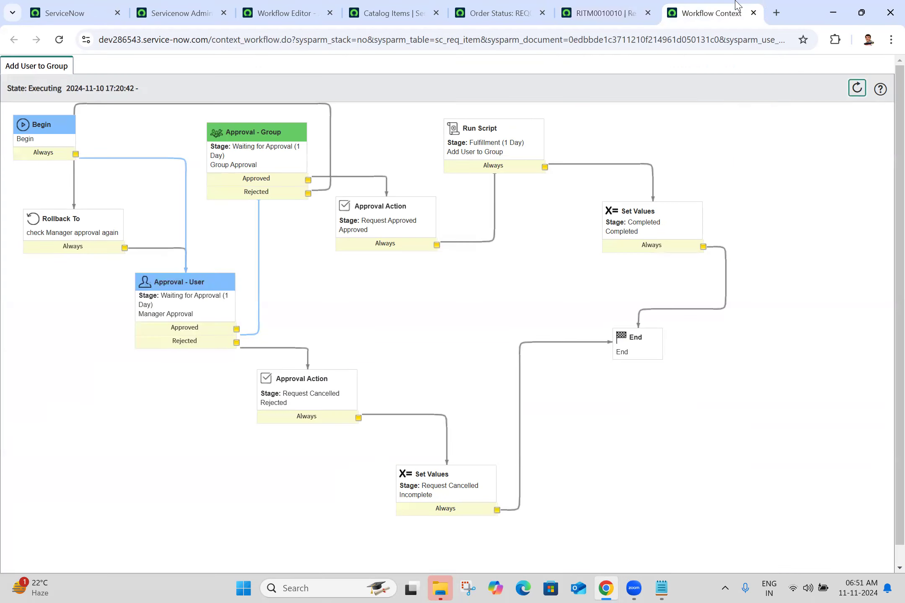
pyautogui.click(856, 98)
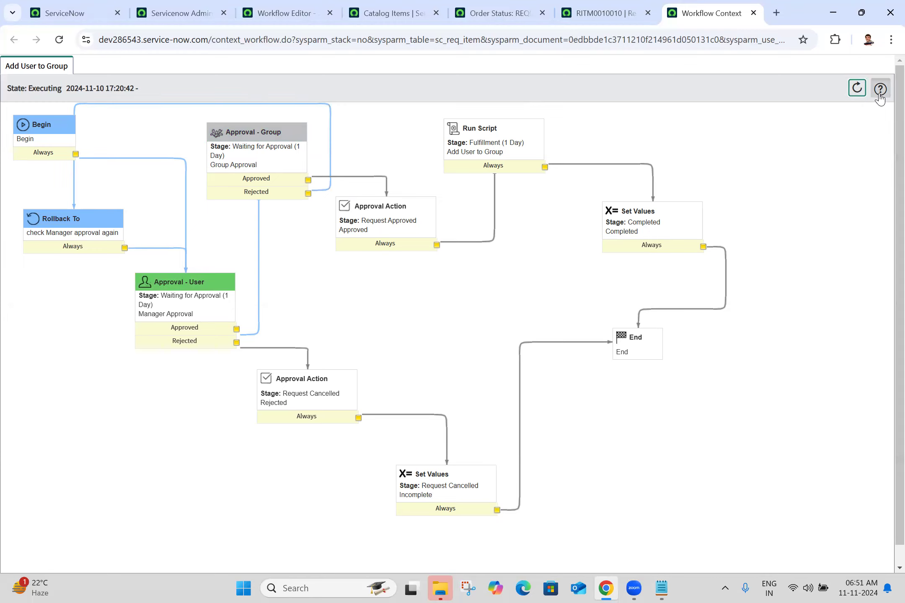
pyautogui.moveTo(880, 96)
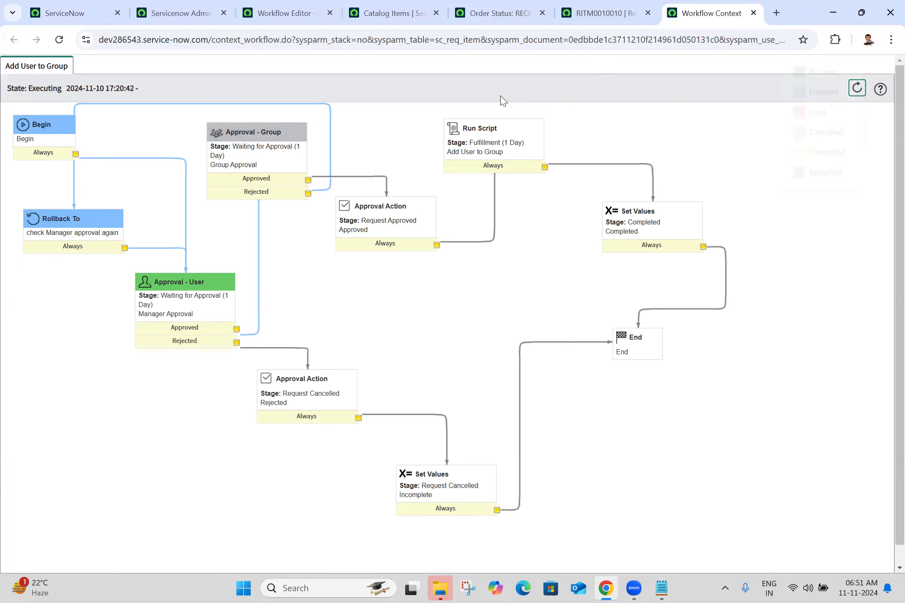
pyautogui.moveTo(287, 133)
pyautogui.moveTo(196, 307)
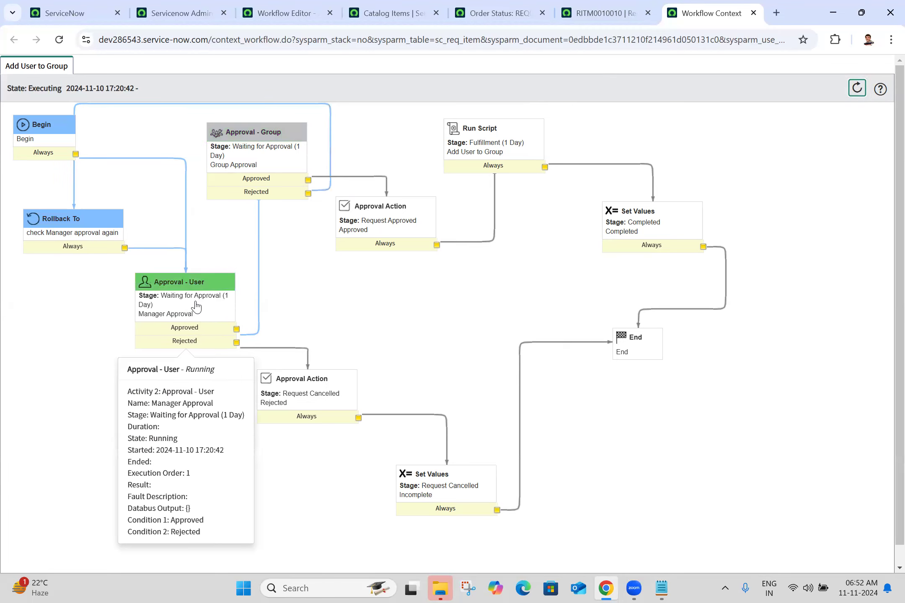
# Approve the manager's approval for the requested item again, and reject a group member's approval
pyautogui.click(603, 13)
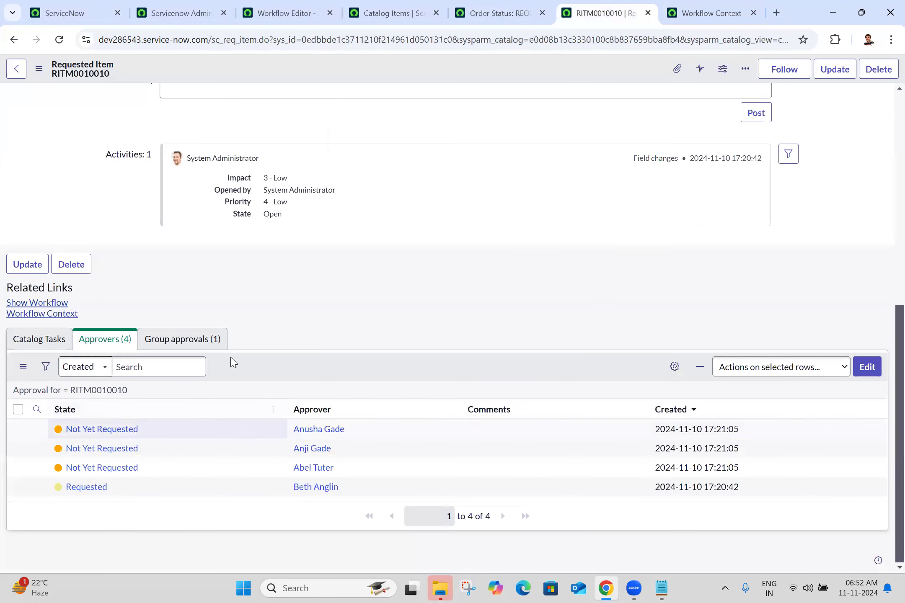
pyautogui.rightClick(214, 486)
pyautogui.click(243, 459)
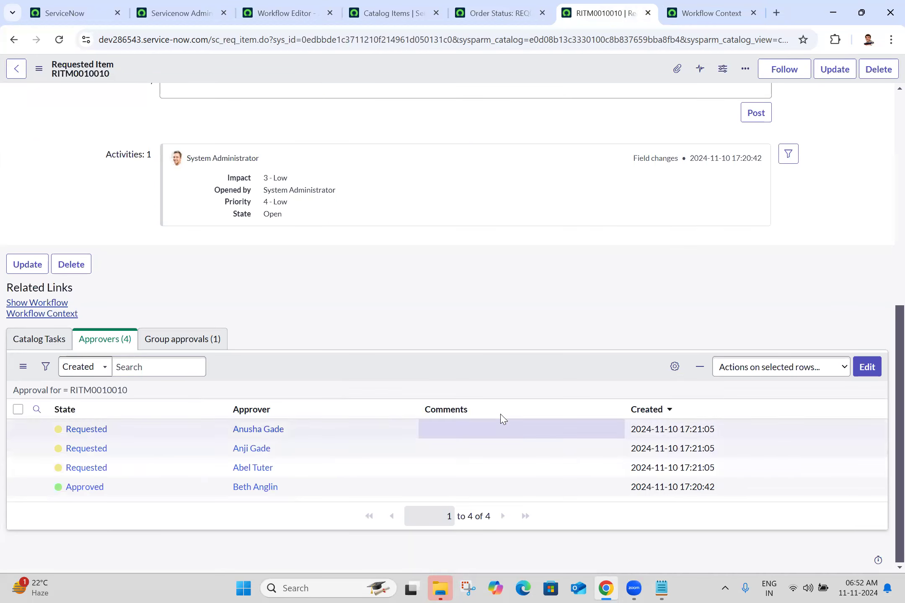
pyautogui.rightClick(324, 455)
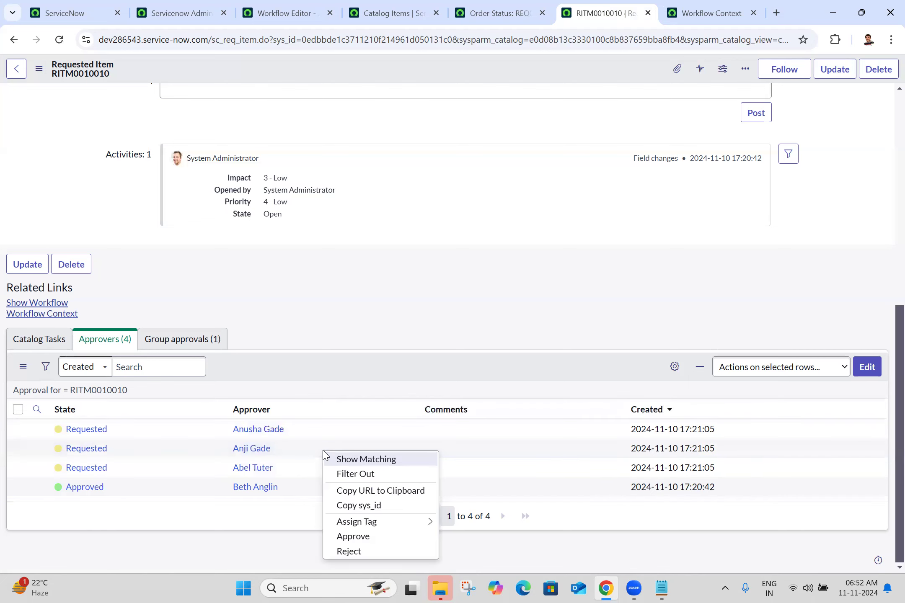
pyautogui.click(358, 552)
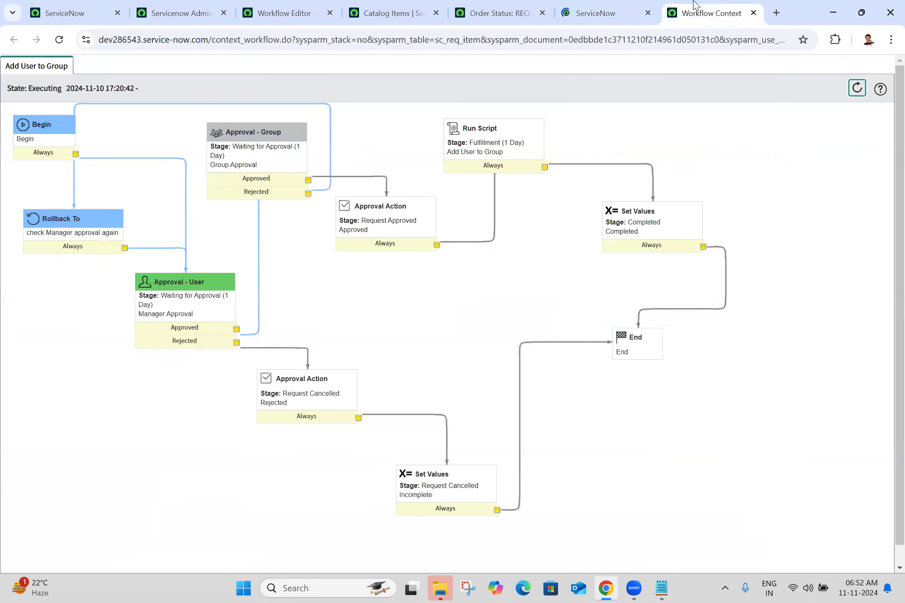
# Refresh the workflow diagram after the second group rejection and inspect the Approval - Group activity
pyautogui.hotkey('ctrl', 'Tab')
pyautogui.click(854, 88)
pyautogui.click(853, 88)
pyautogui.moveTo(237, 166)
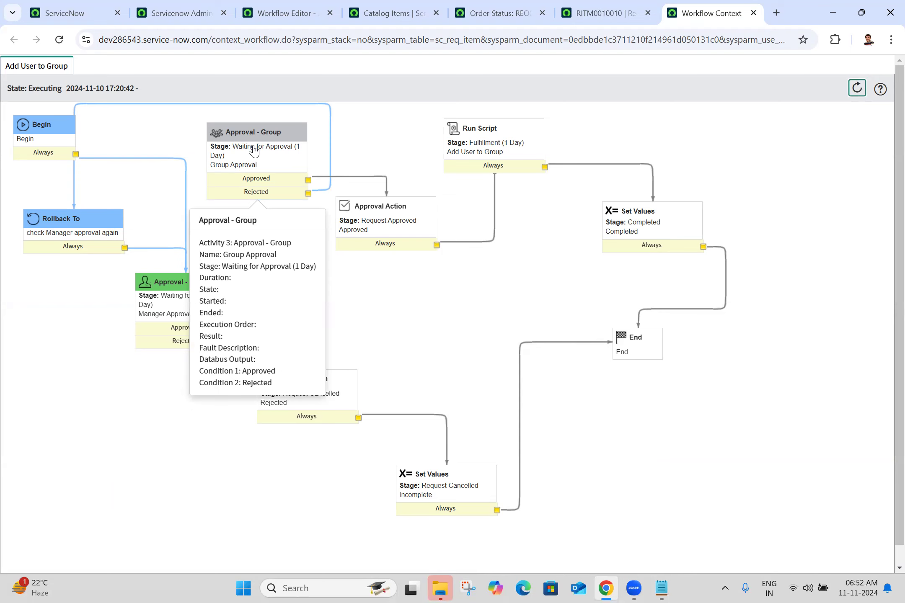
# Approve the manager's reopened approval for the requested item and check the approvers list
pyautogui.click(612, 13)
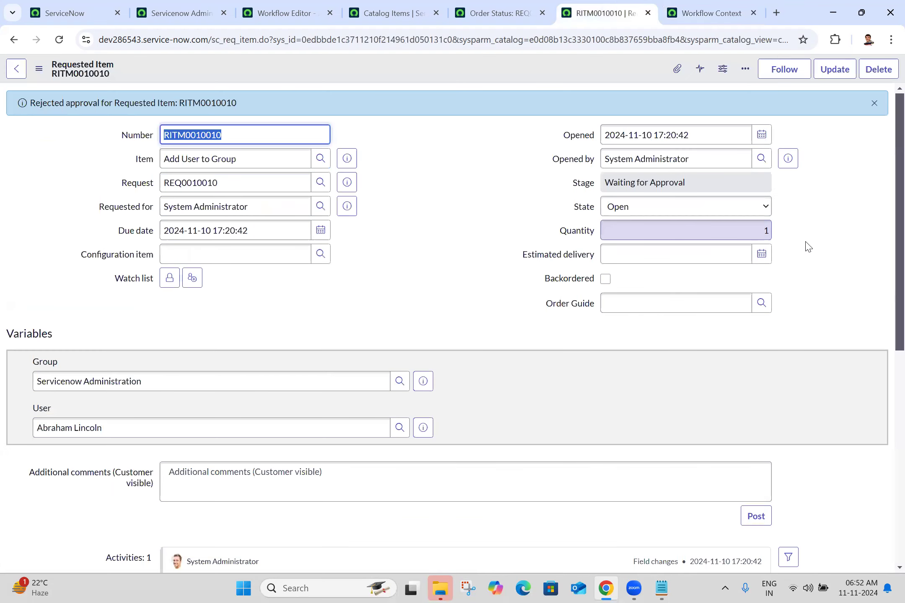
pyautogui.moveTo(885, 343); pyautogui.dragTo(885, 533)
pyautogui.click(775, 337)
pyautogui.scroll(-8, 885, 402)
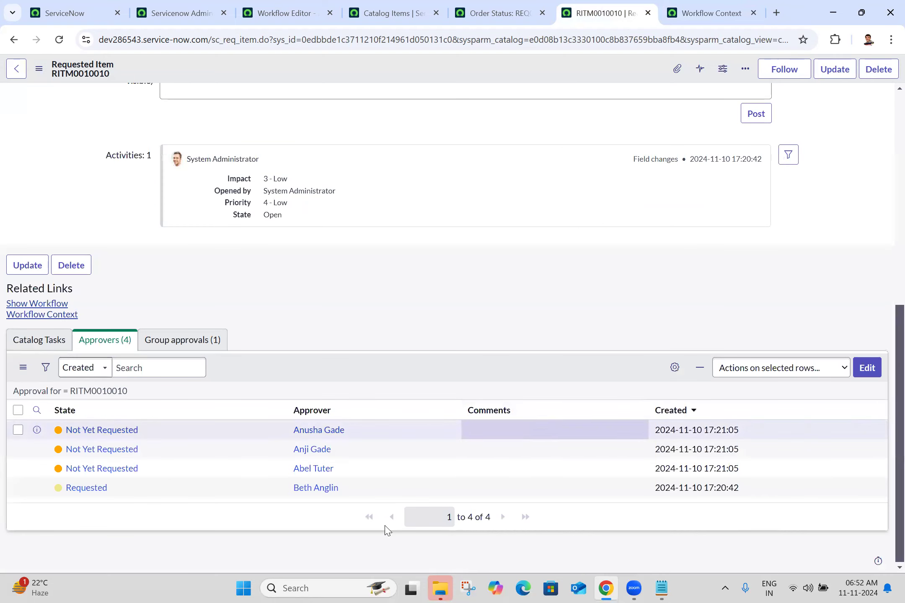
pyautogui.click(364, 488)
pyautogui.rightClick(364, 488)
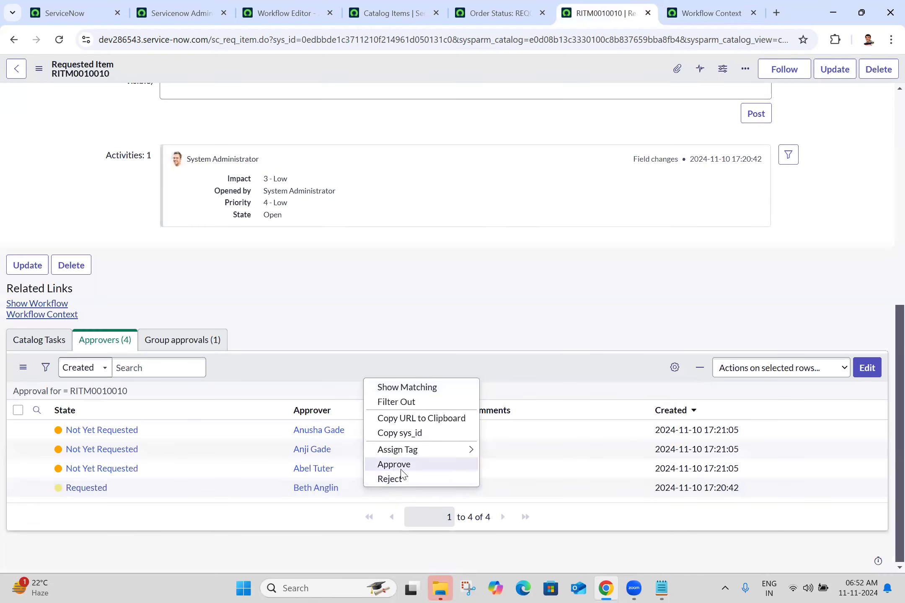
pyautogui.click(401, 469)
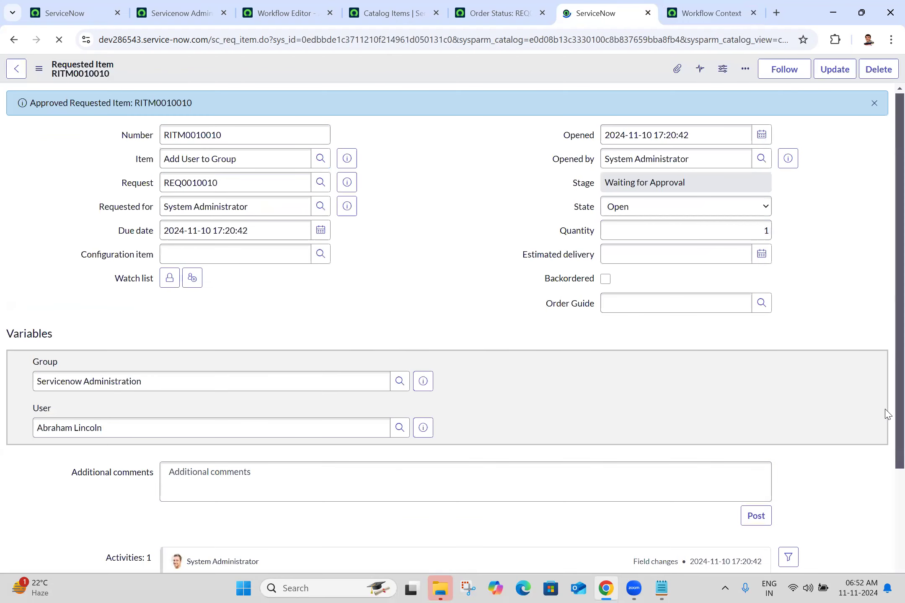
pyautogui.scroll(-2, 885, 516)
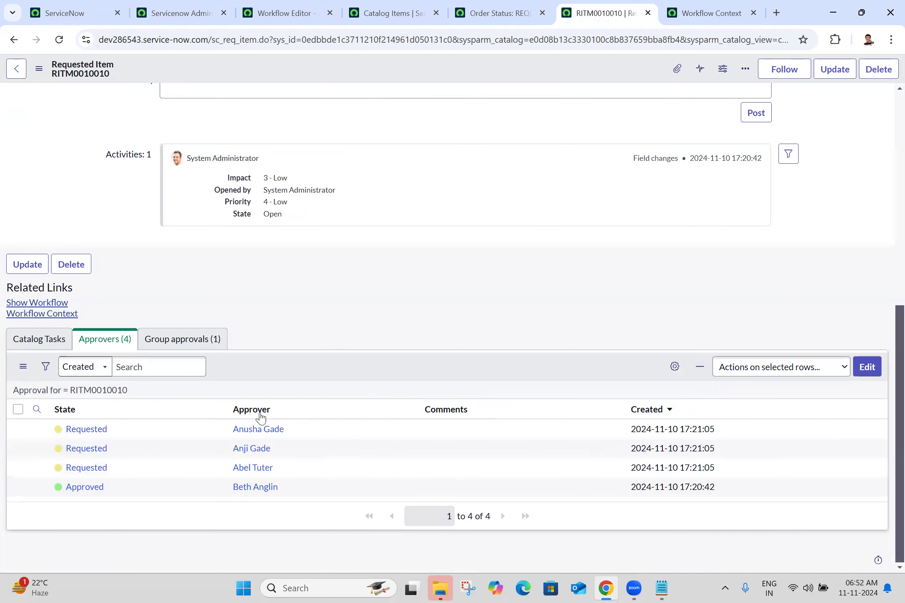
# Refresh the workflow diagram once more, and reject the first listed group member's pending approval
pyautogui.rightClick(289, 433)
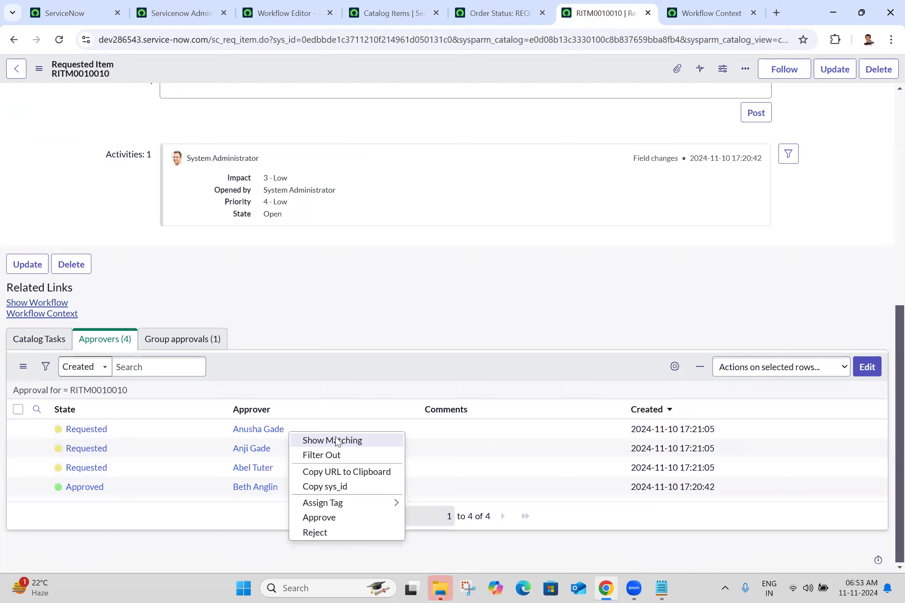
pyautogui.click(470, 254)
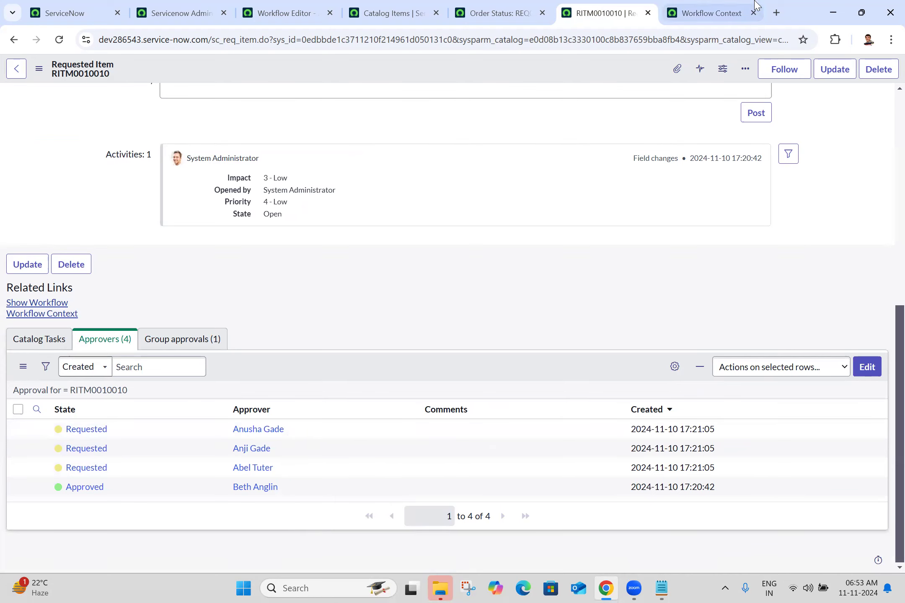
pyautogui.click(714, 6)
pyautogui.click(857, 89)
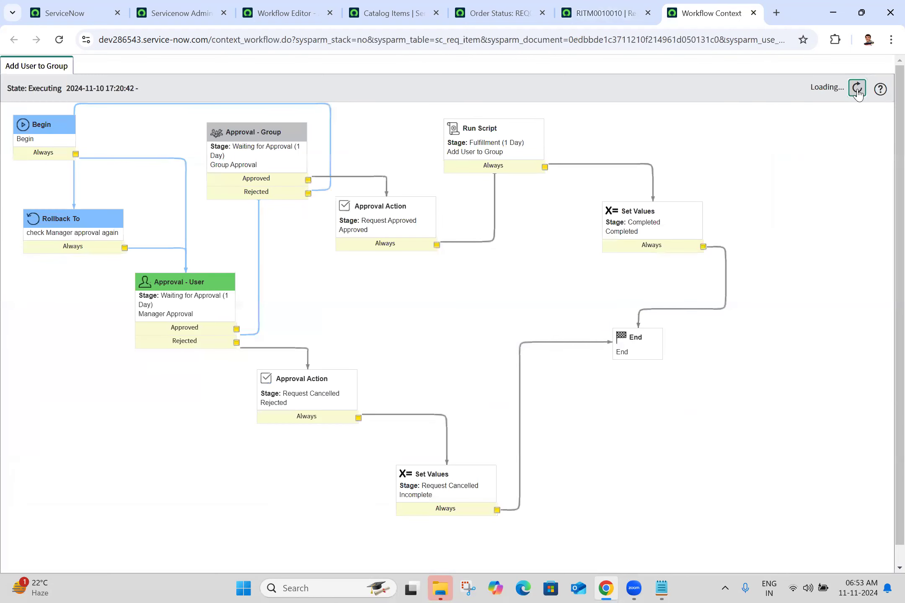
pyautogui.click(616, 10)
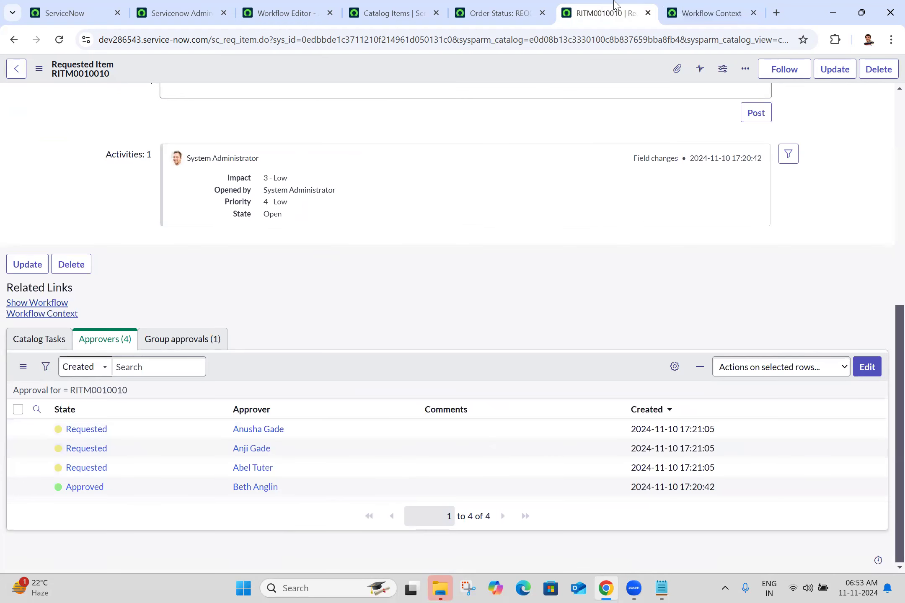
pyautogui.rightClick(315, 436)
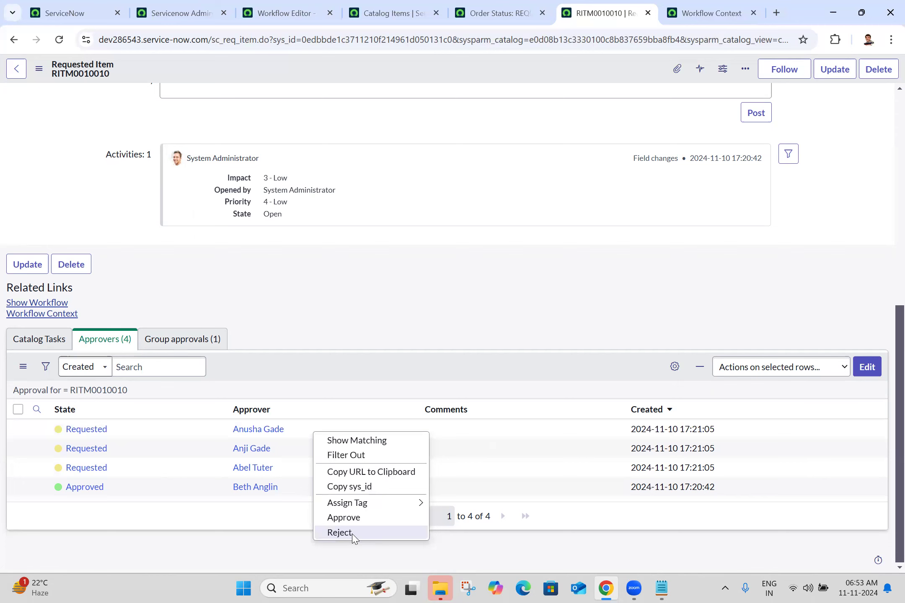
pyautogui.click(340, 533)
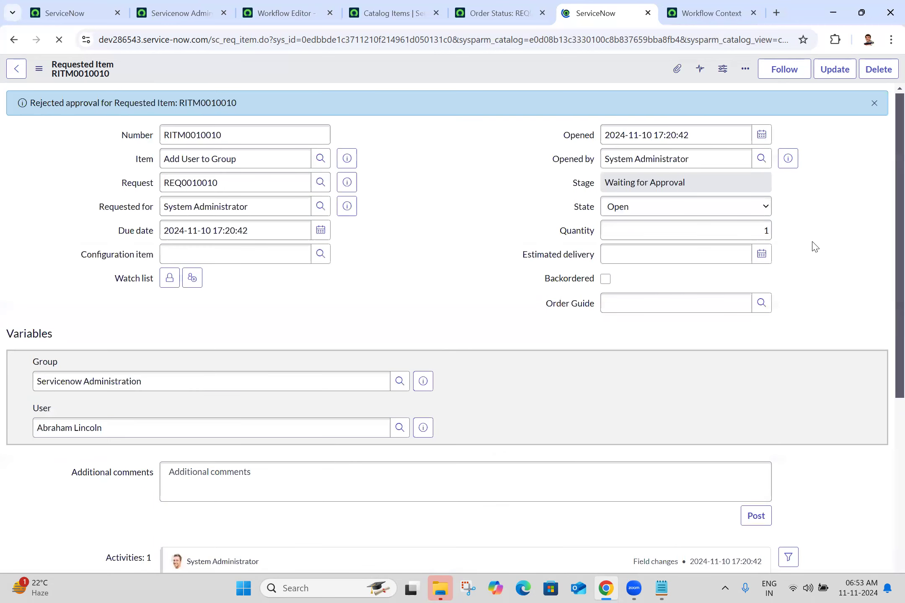
# Refresh the workflow diagram and inspect the Approval - Group and Approval - User activities after the latest rejection
pyautogui.click(728, 7)
pyautogui.click(855, 89)
pyautogui.moveTo(225, 184)
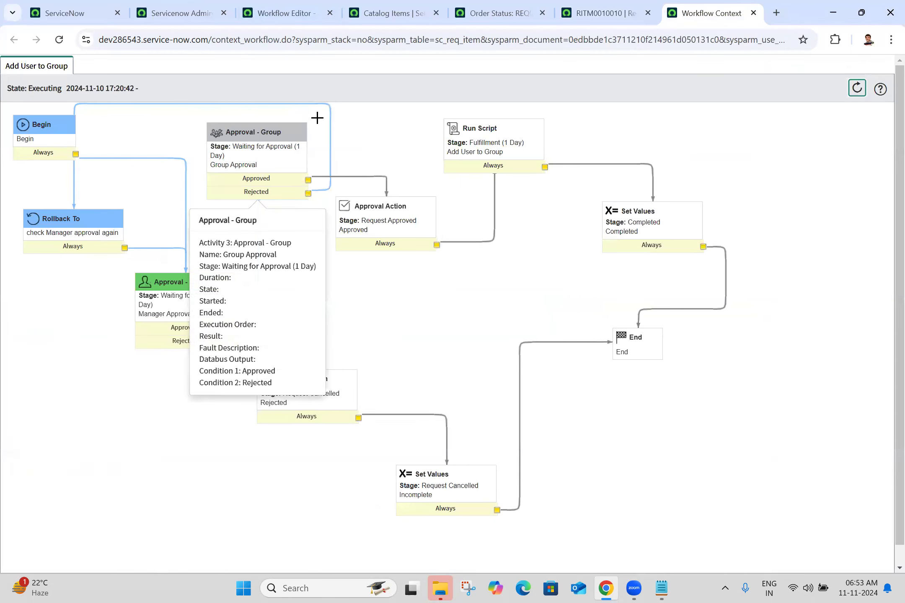
pyautogui.moveTo(175, 320)
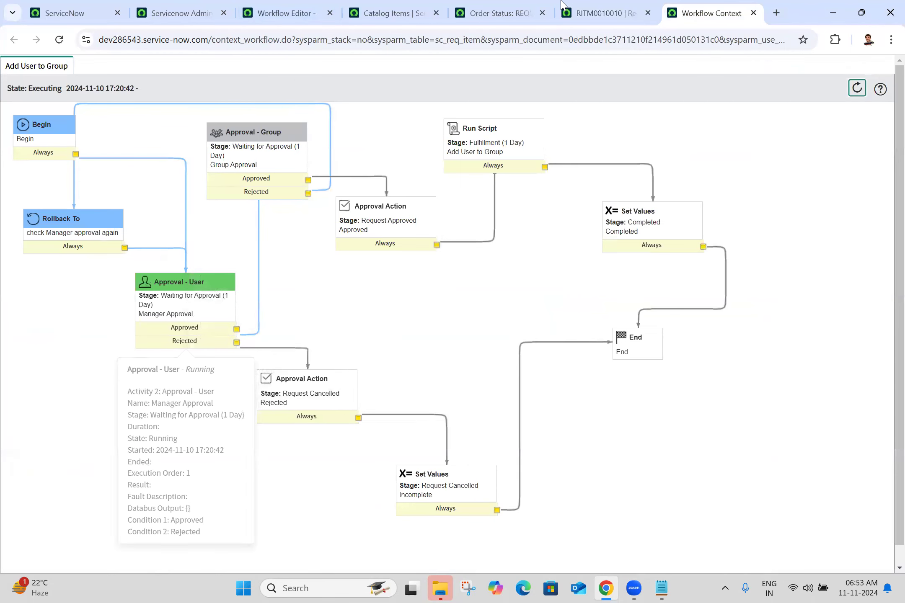
# Close the order status, requested item and workflow context tabs, and return to the Add User to Group workflow in the editor
pyautogui.click(592, 5)
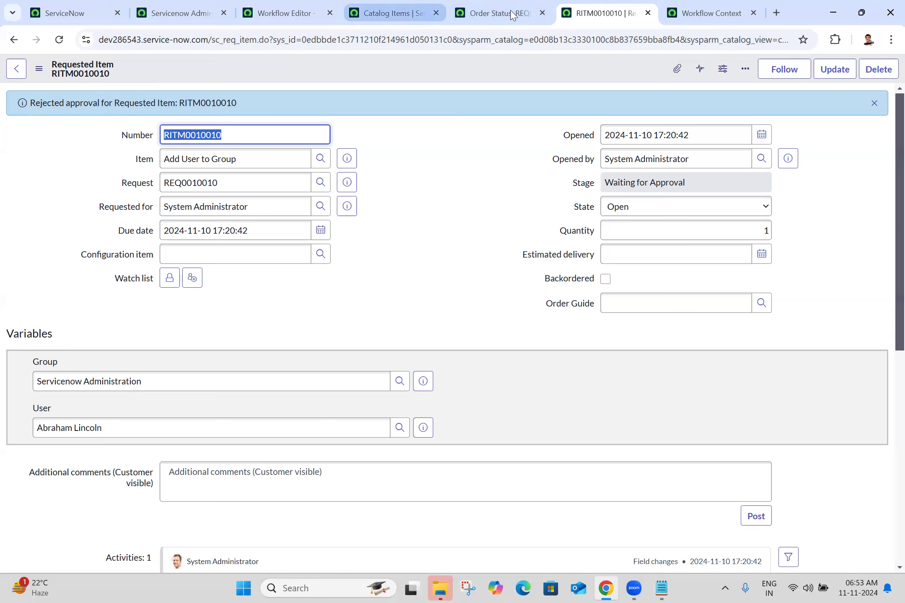
pyautogui.click(542, 14)
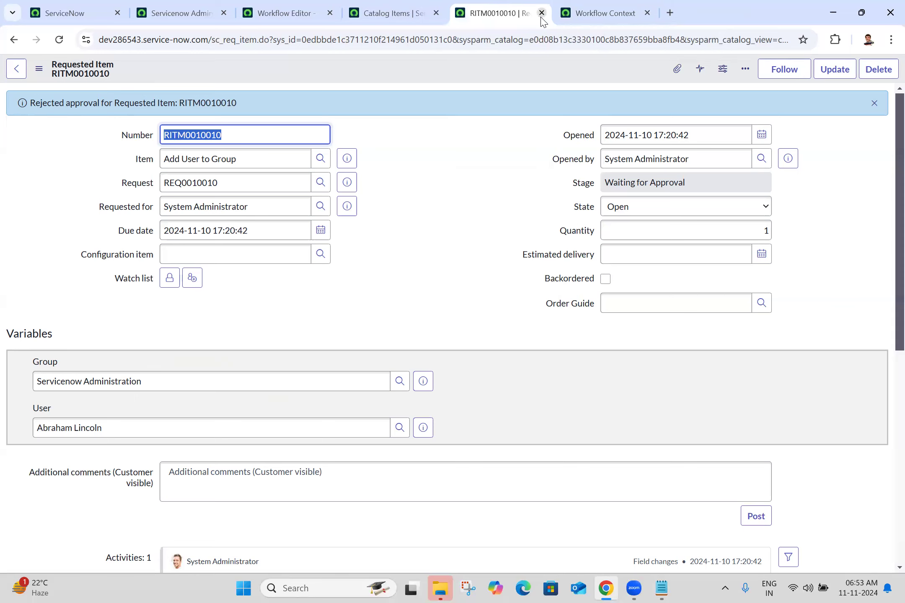
pyautogui.click(542, 13)
pyautogui.click(542, 14)
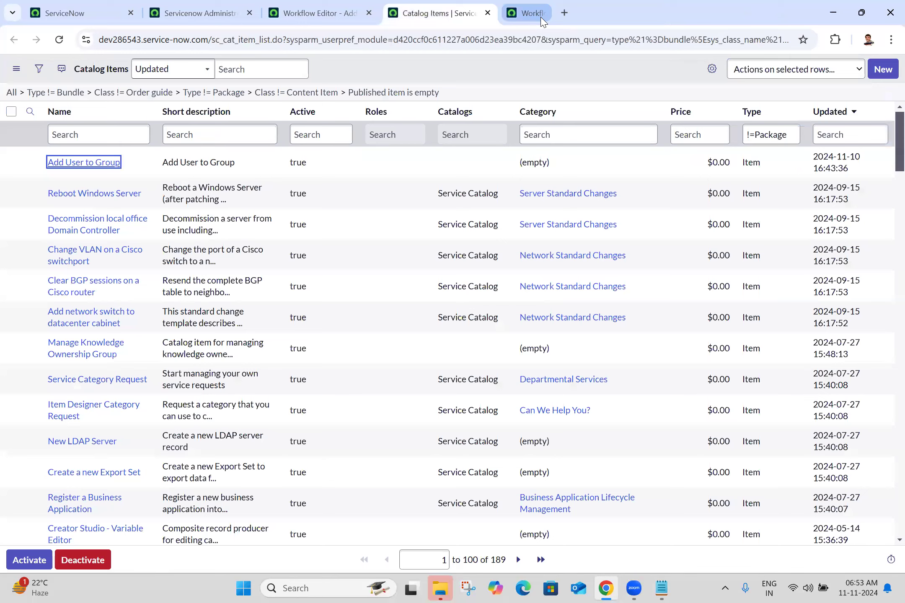
pyautogui.click(404, 6)
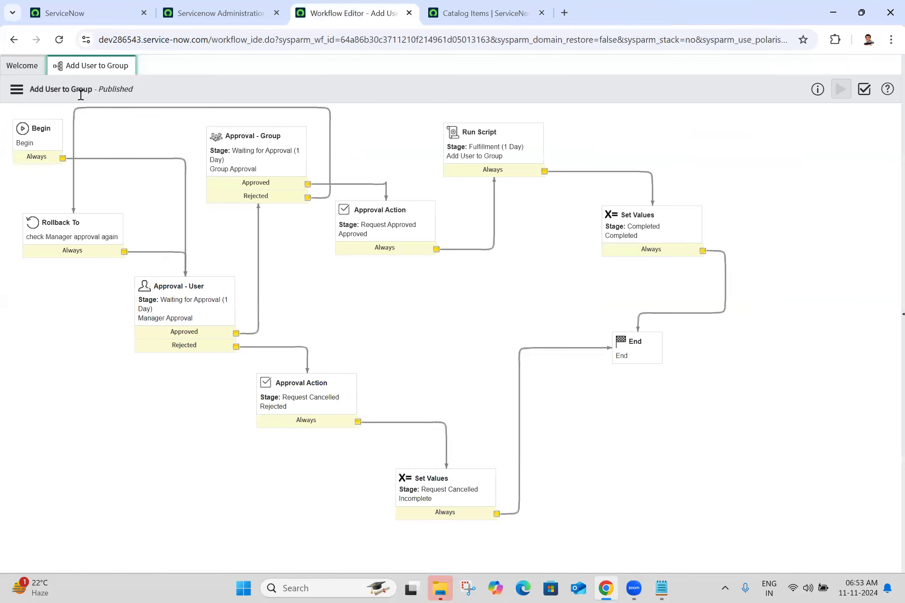
# Check out the Add User to Group workflow for editing and show the palette of core activities
pyautogui.click(16, 89)
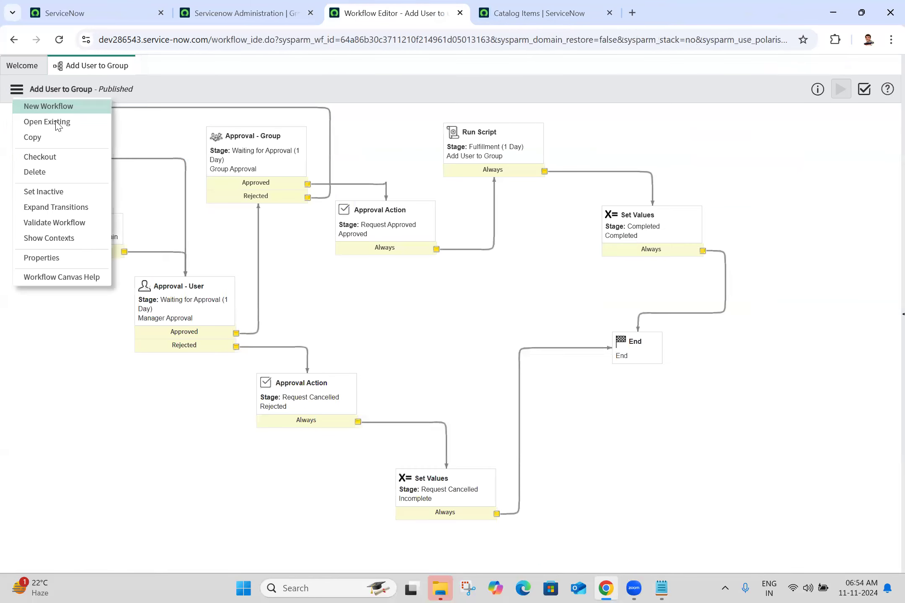
pyautogui.click(67, 158)
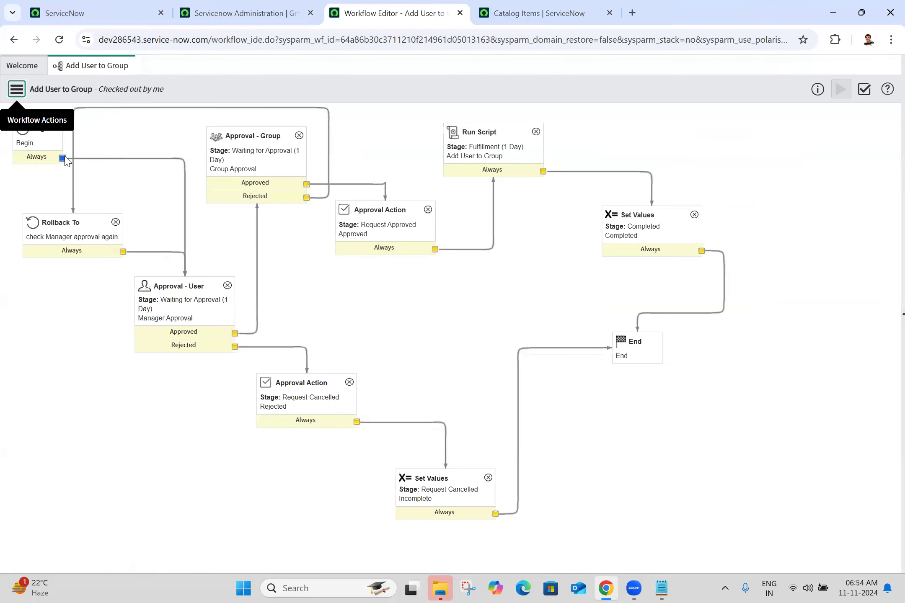
pyautogui.click(888, 322)
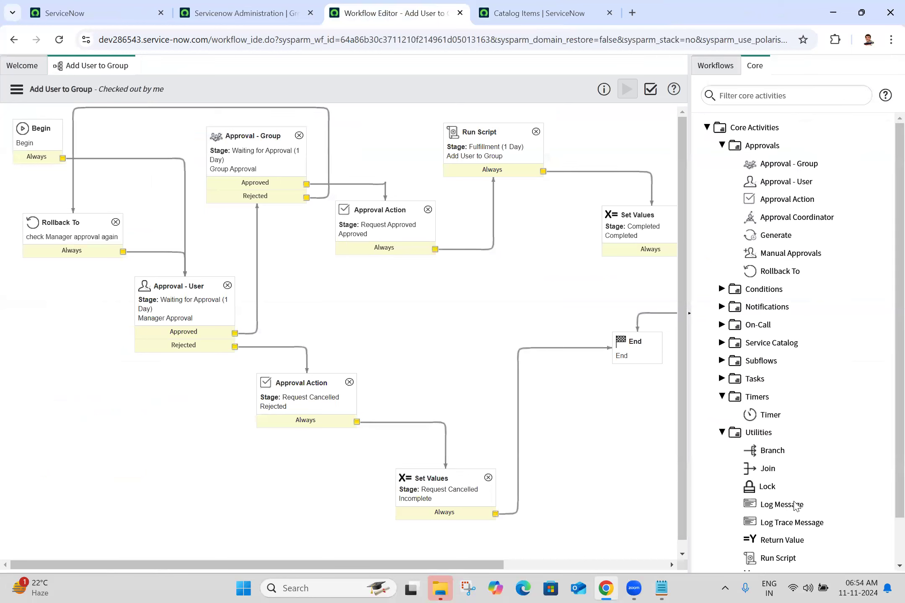
# Add a Turnstile activity named "2 times approval only if rejecting" with 2 allowed iterations to the workflow canvas
pyautogui.scroll(-2, 887, 549)
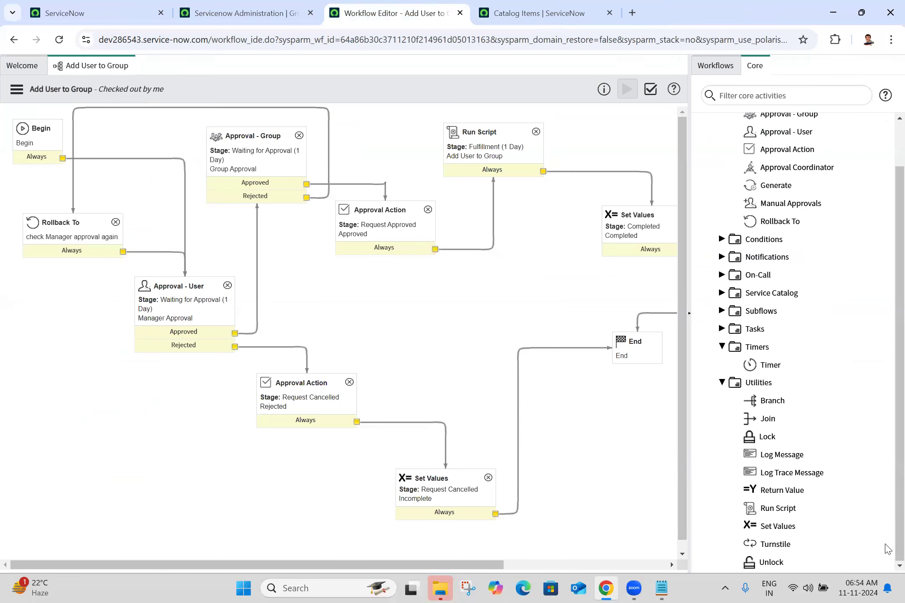
pyautogui.moveTo(775, 544)
pyautogui.moveTo(710, 494); pyautogui.dragTo(85, 330)
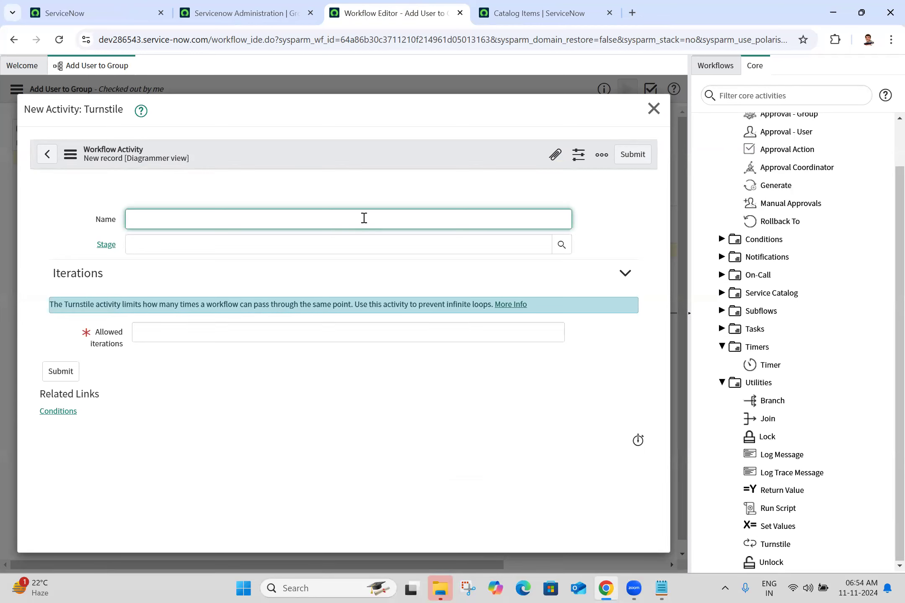
pyautogui.write('times approval only if rejecting')
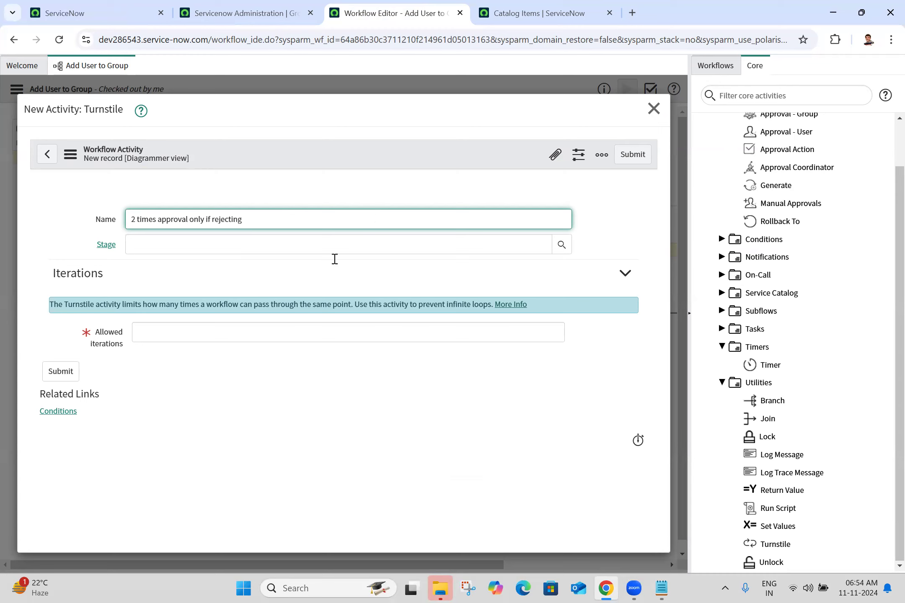
pyautogui.click(285, 333)
pyautogui.write('2')
pyautogui.click(461, 397)
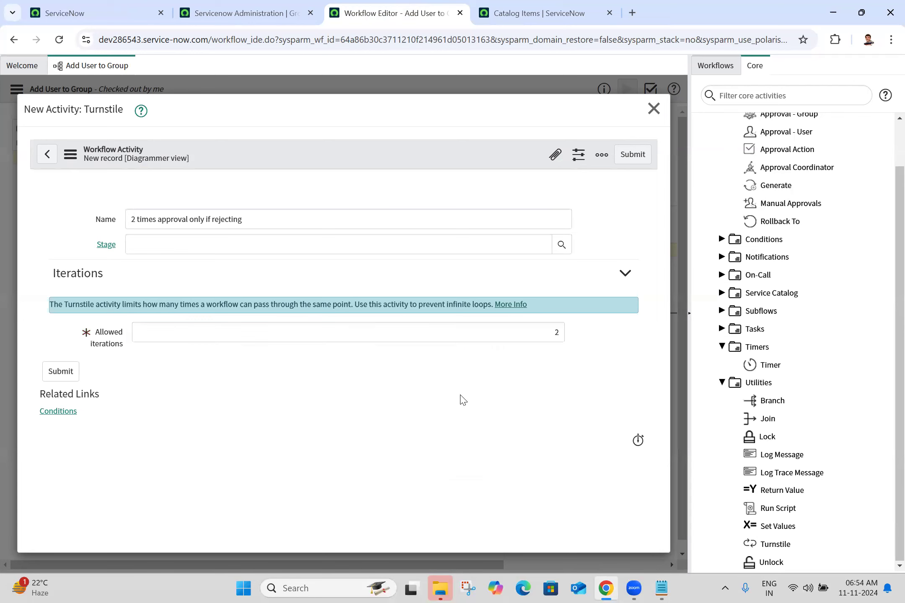
pyautogui.click(630, 162)
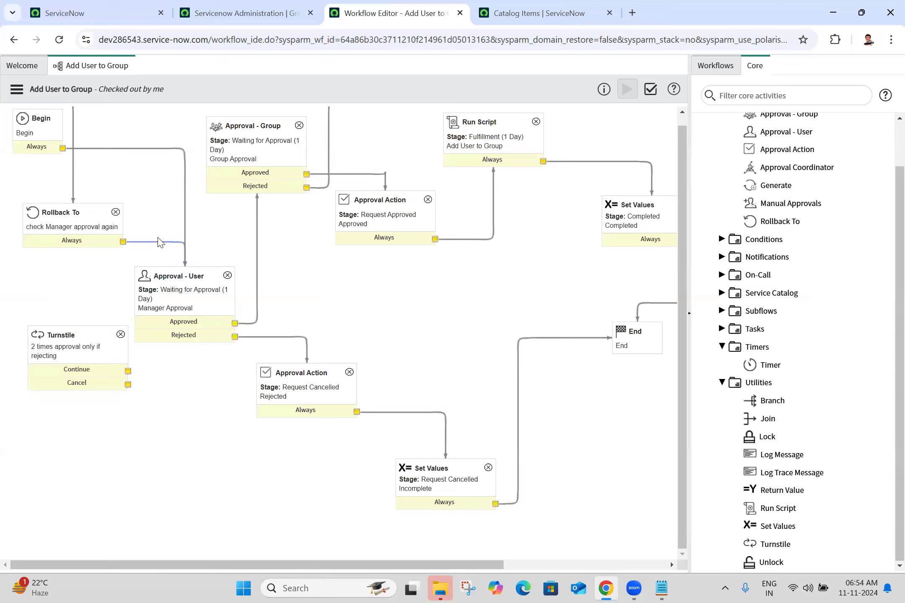
# Reroute Rollback To into the Turnstile, connecting its Continue outcome to Approval - User and Cancel to the Incomplete Set Values activity
pyautogui.press('Delete')
pyautogui.moveTo(122, 241); pyautogui.dragTo(165, 306)
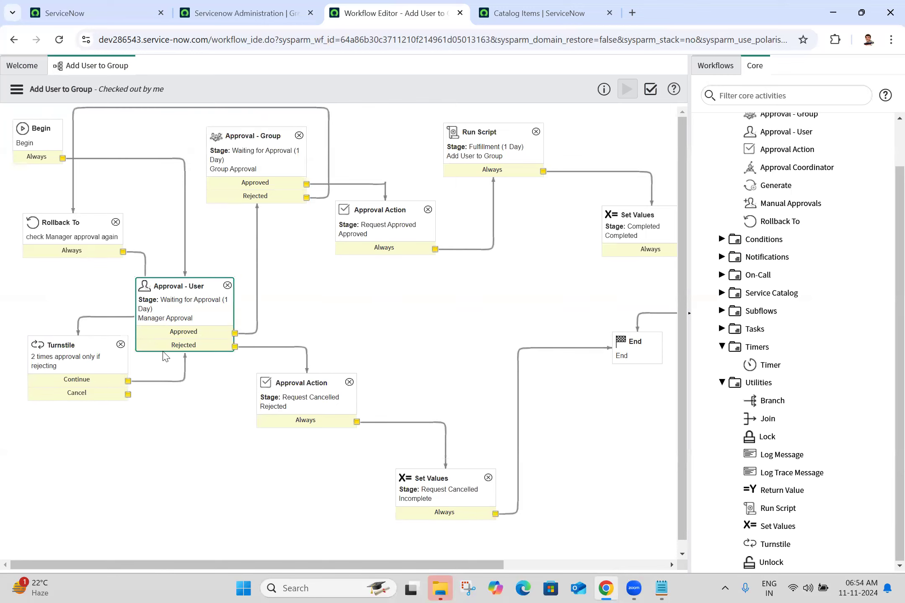
pyautogui.moveTo(127, 395); pyautogui.dragTo(446, 503)
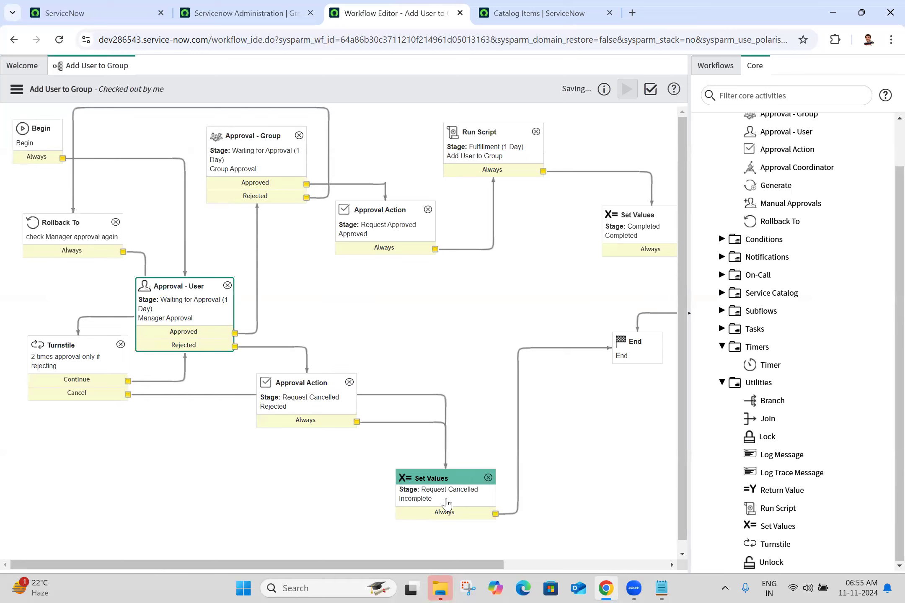
# Spread out the Approval - User, Approval - Group and Turnstile activities on a widened canvas, and publish the workflow
pyautogui.click(689, 313)
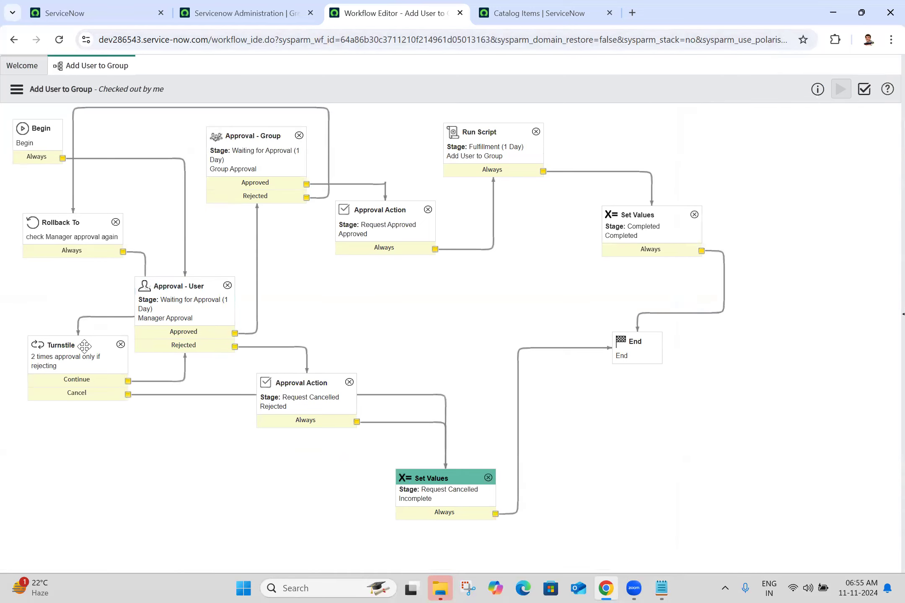
pyautogui.moveTo(193, 299); pyautogui.dragTo(239, 153)
pyautogui.click(287, 92)
pyautogui.moveTo(193, 291); pyautogui.dragTo(220, 268)
pyautogui.moveTo(268, 137); pyautogui.dragTo(276, 125)
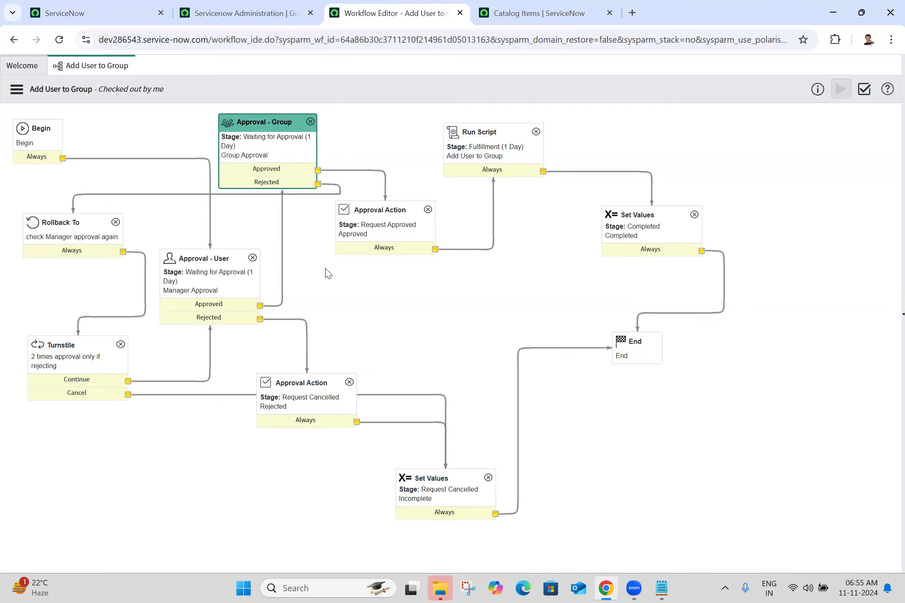
pyautogui.moveTo(77, 344); pyautogui.dragTo(112, 430)
pyautogui.moveTo(123, 432); pyautogui.dragTo(126, 431)
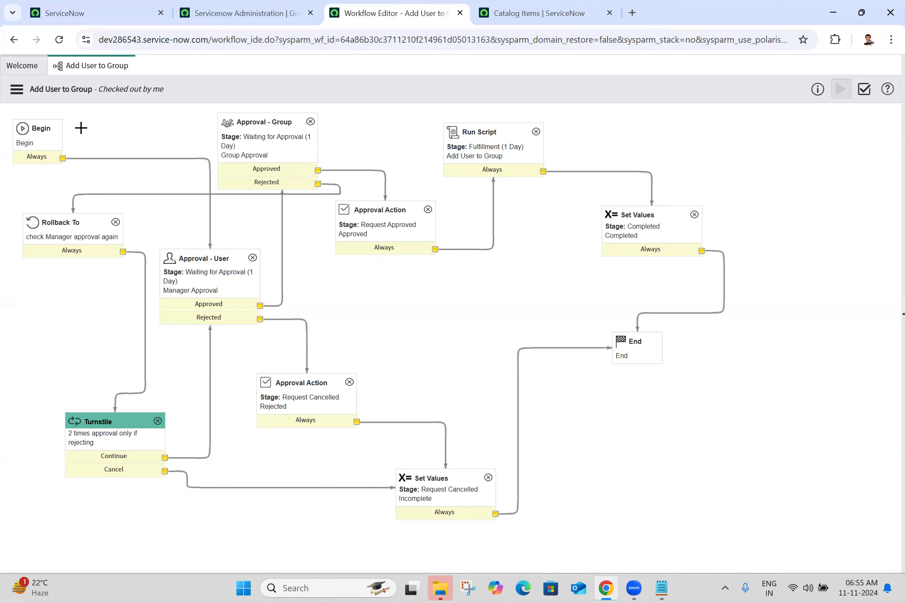
pyautogui.click(17, 89)
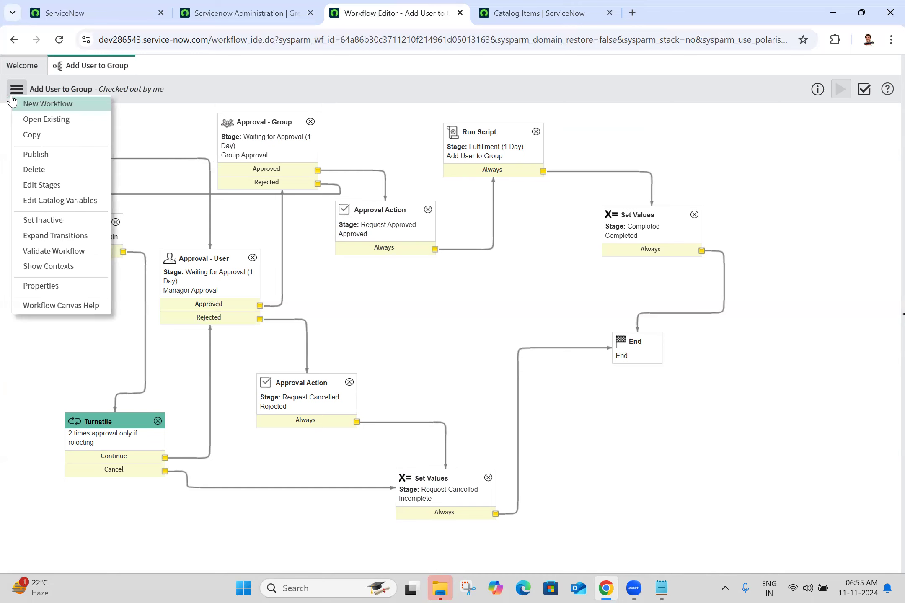
pyautogui.click(59, 164)
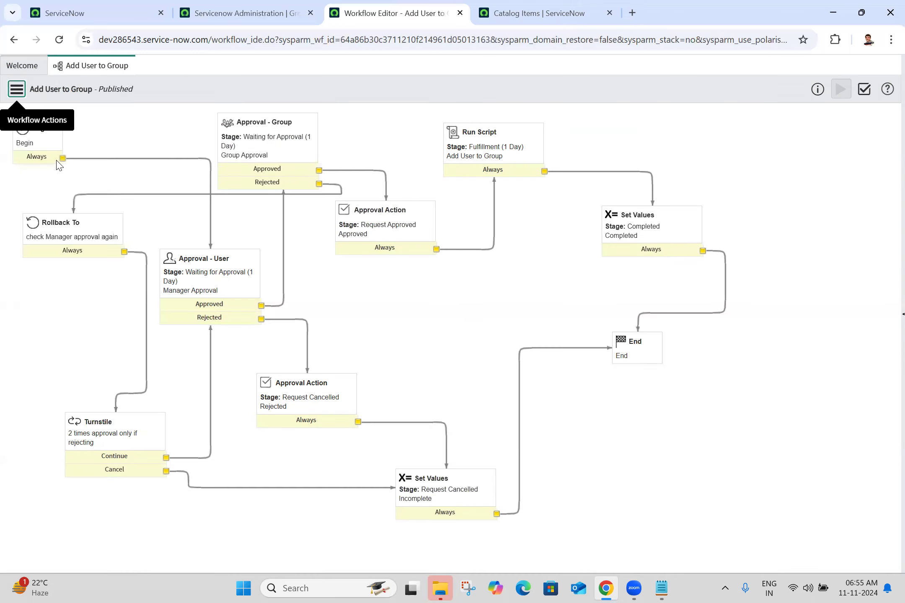
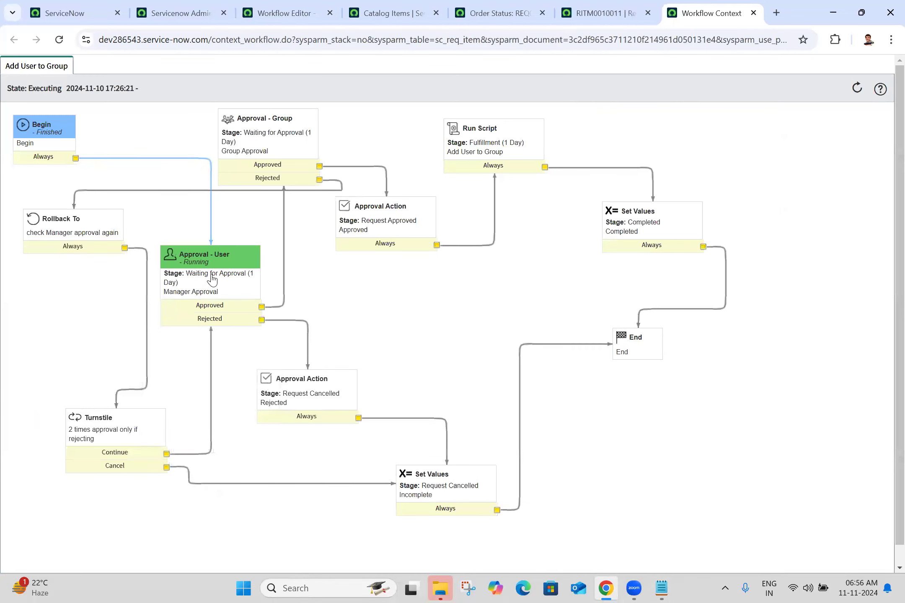
# Approve the manager's pending approval on the new requested item, and refresh its workflow context diagram
pyautogui.click(604, 13)
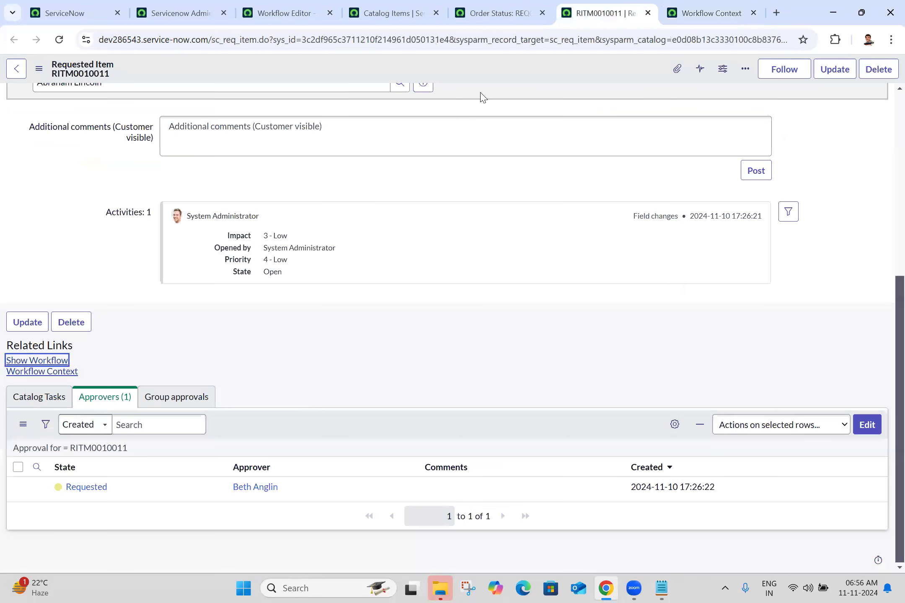
pyautogui.rightClick(152, 490)
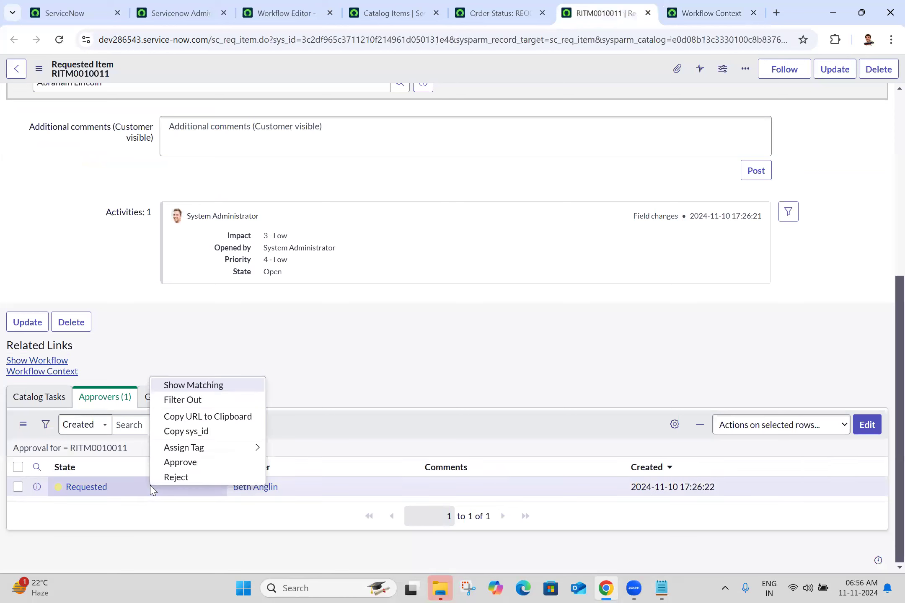
pyautogui.click(180, 462)
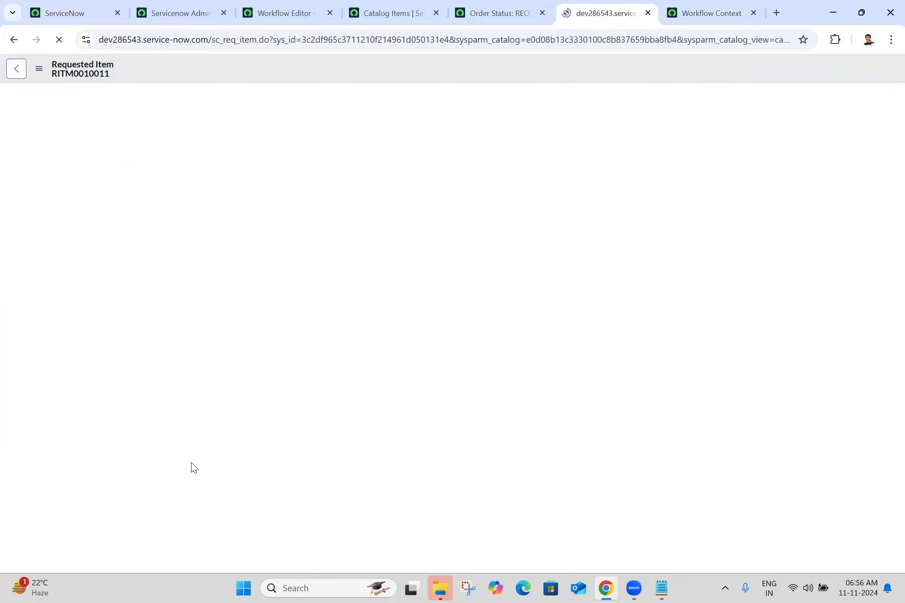
pyautogui.click(711, 5)
pyautogui.click(856, 89)
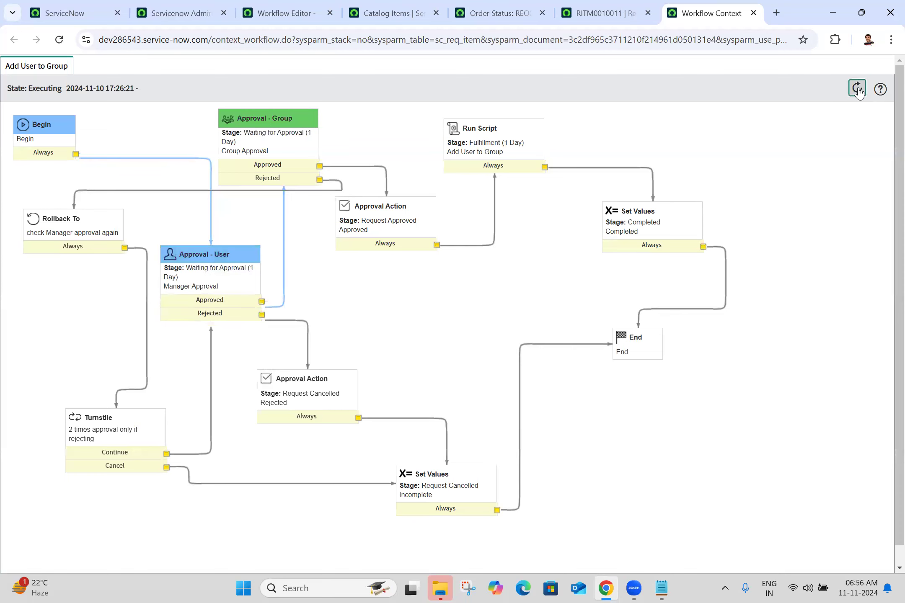
# Reject the second listed group member's pending approval, and refresh the workflow diagram to check the Rollback To and Turnstile path
pyautogui.click(603, 13)
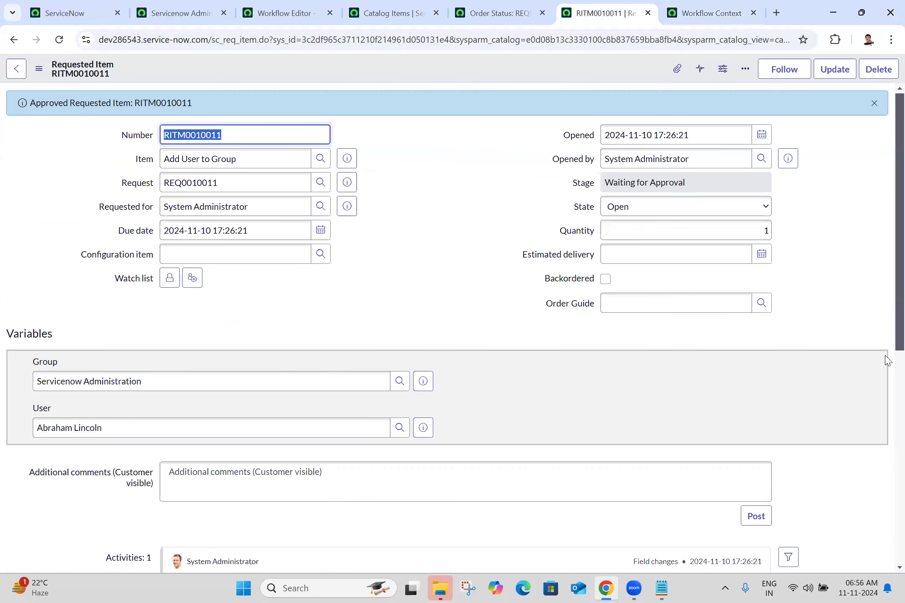
pyautogui.scroll(-6, 886, 360)
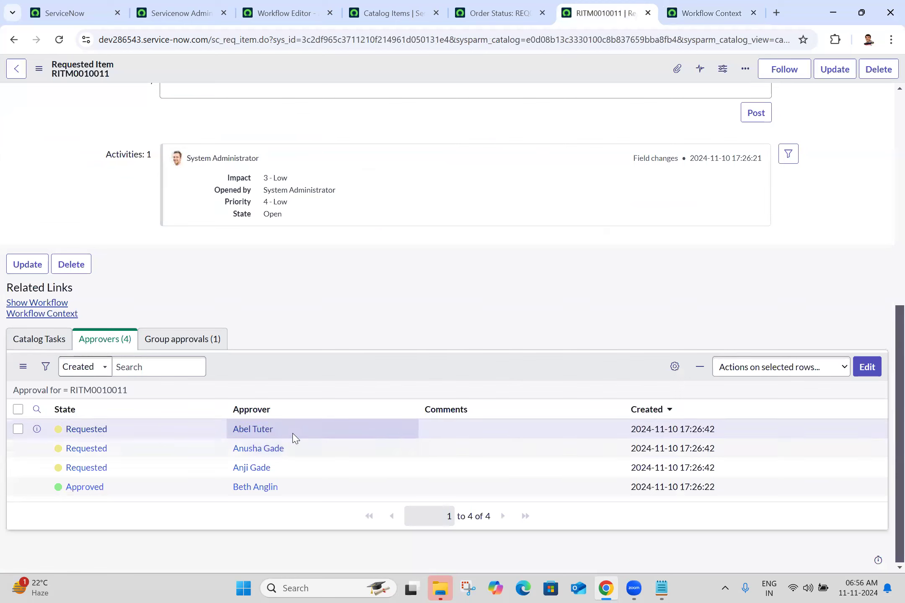
pyautogui.rightClick(300, 451)
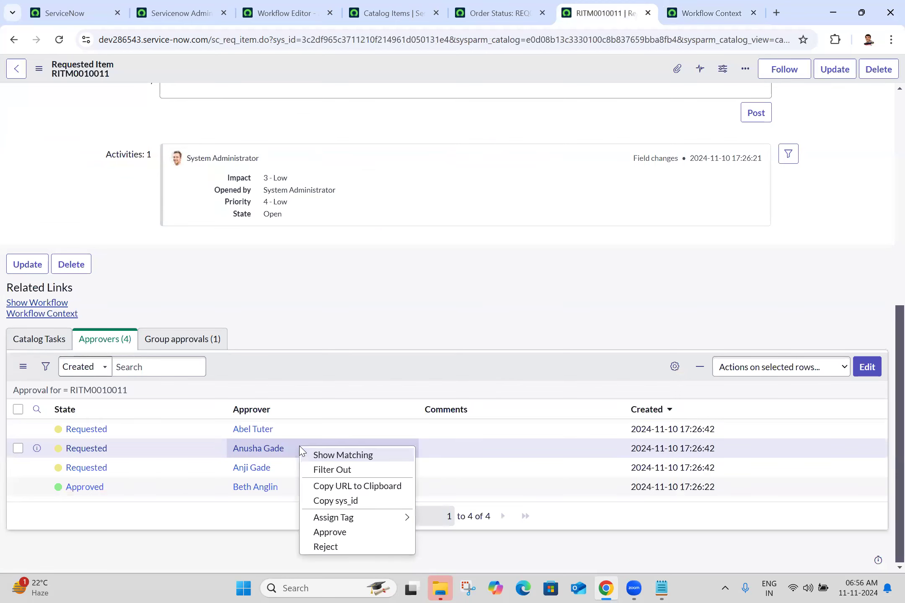
pyautogui.click(363, 547)
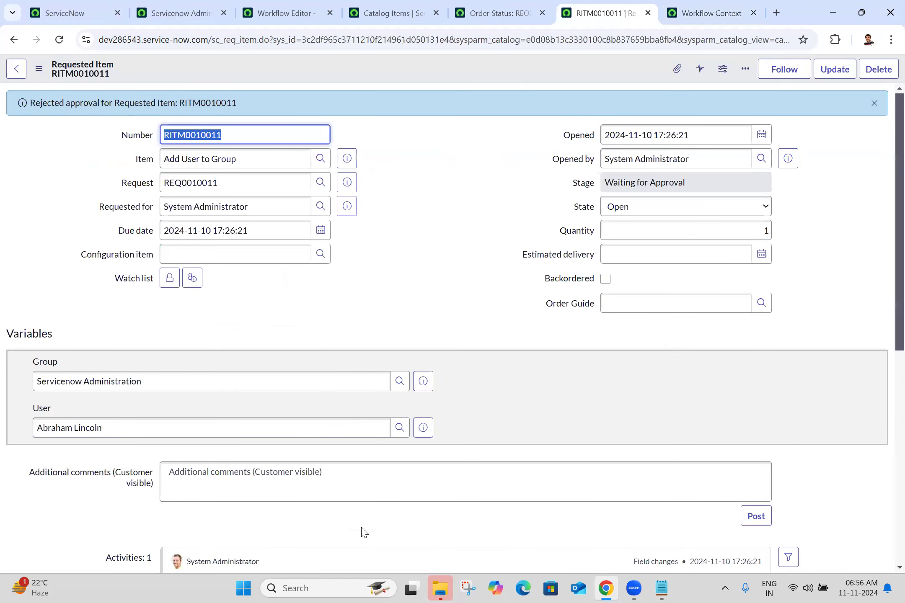
pyautogui.click(711, 13)
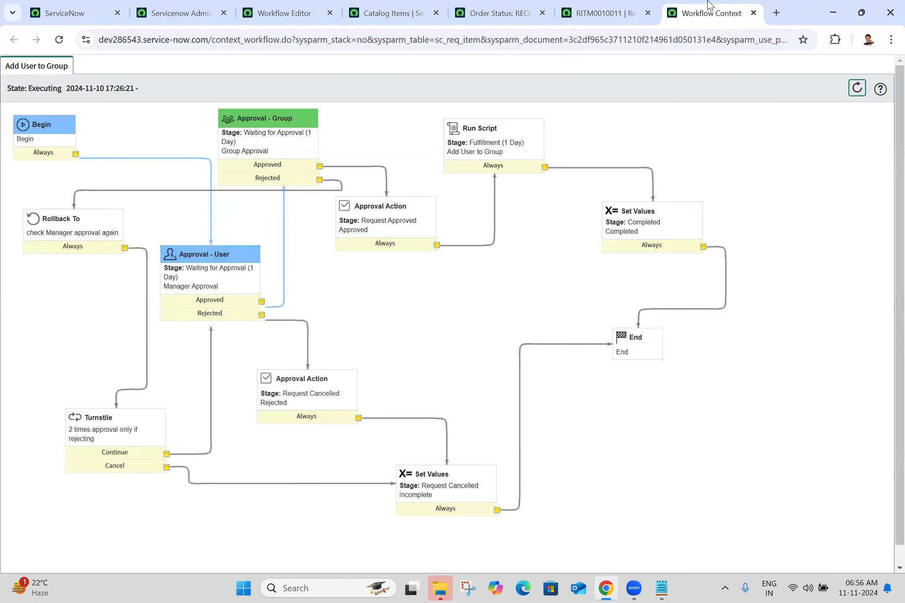
pyautogui.click(853, 93)
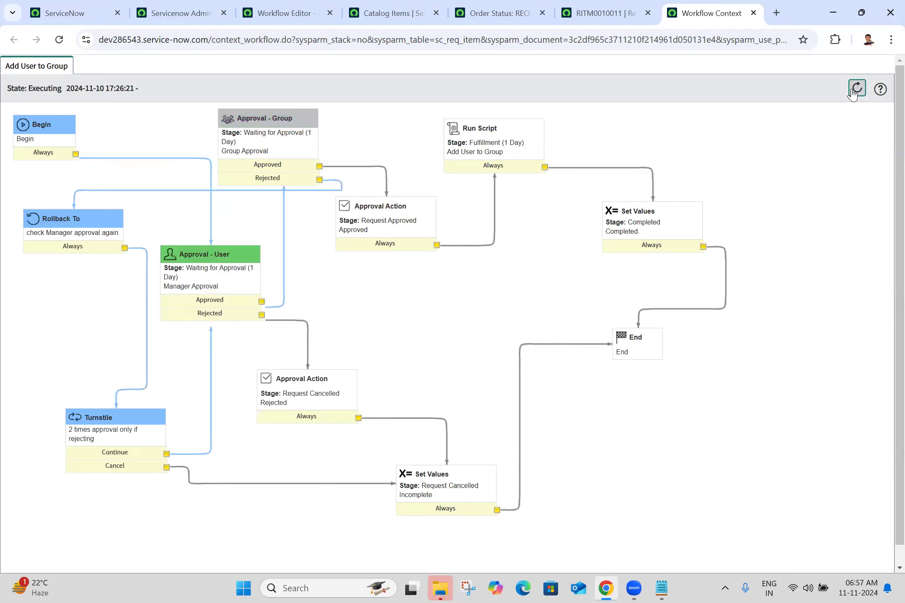
pyautogui.moveTo(192, 289)
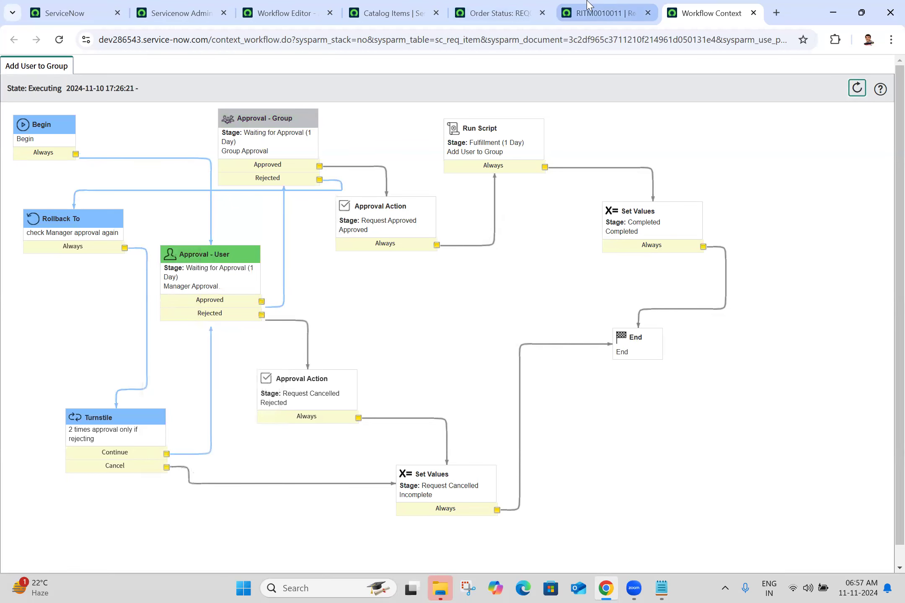
# Approve the manager's approval a second time from the requested item's approvers list
pyautogui.click(609, 8)
pyautogui.scroll(-8, 884, 455)
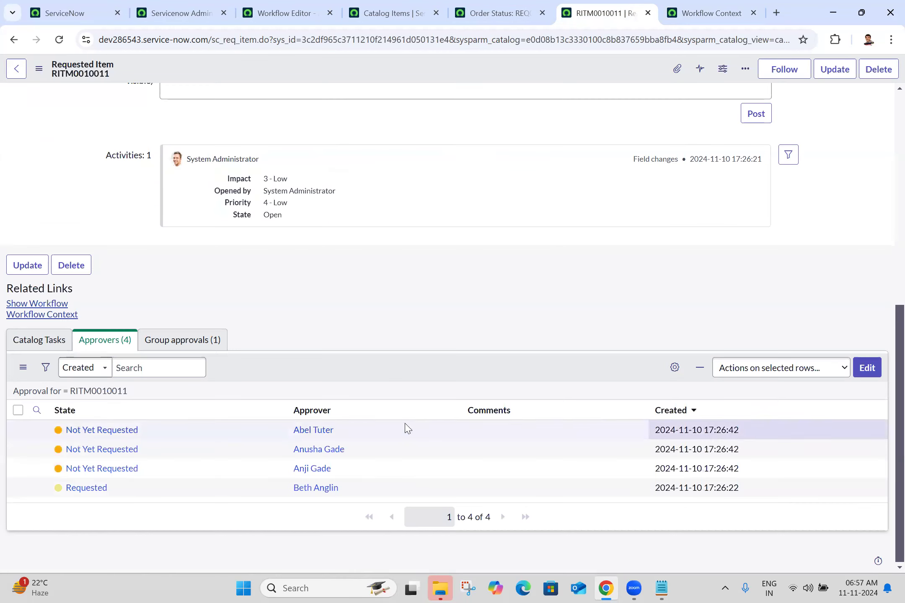
pyautogui.rightClick(354, 495)
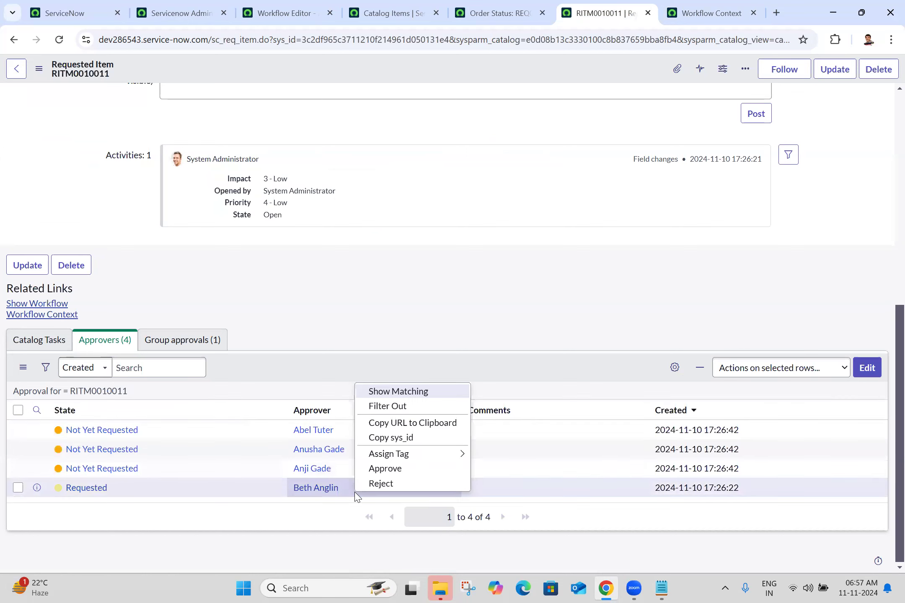
pyautogui.click(384, 468)
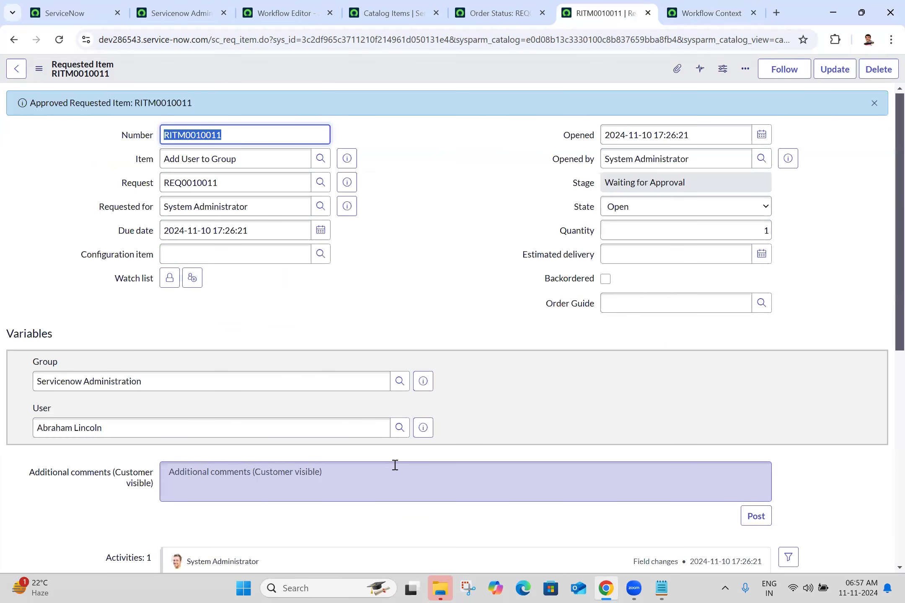
pyautogui.click(395, 465)
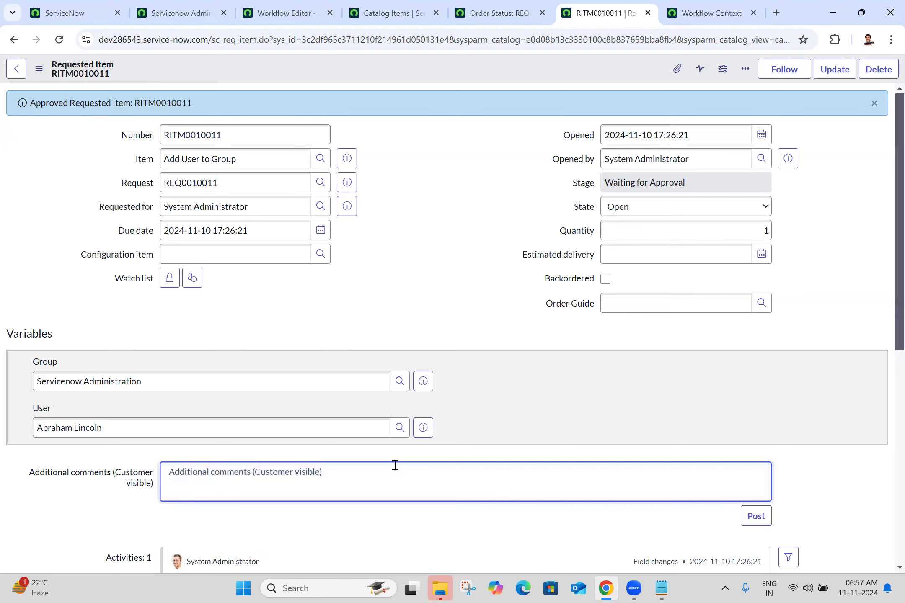
# Reject the third listed group member's pending approval, and refresh the workflow diagram after this second rejection
pyautogui.scroll(-8, 885, 428)
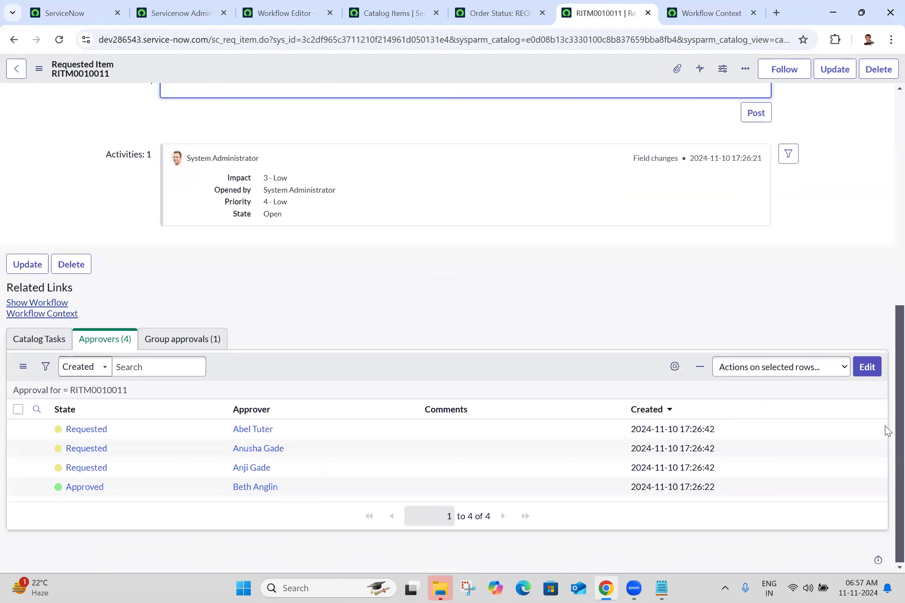
pyautogui.rightClick(302, 467)
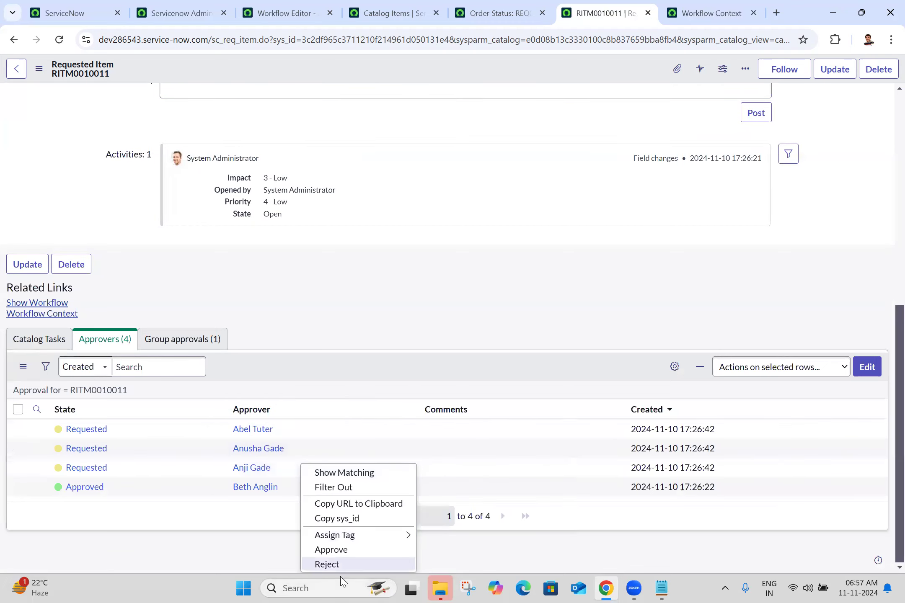
pyautogui.click(341, 565)
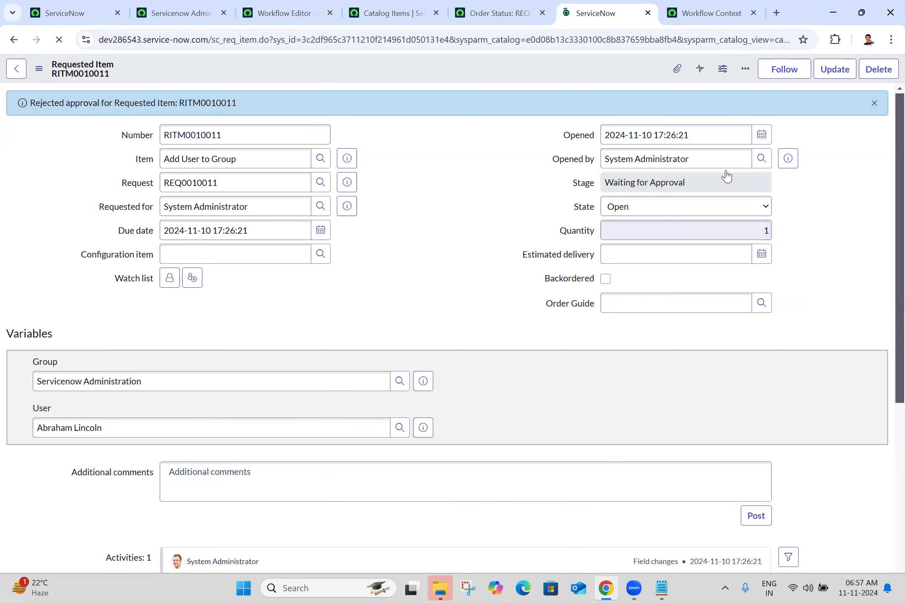
pyautogui.click(746, 19)
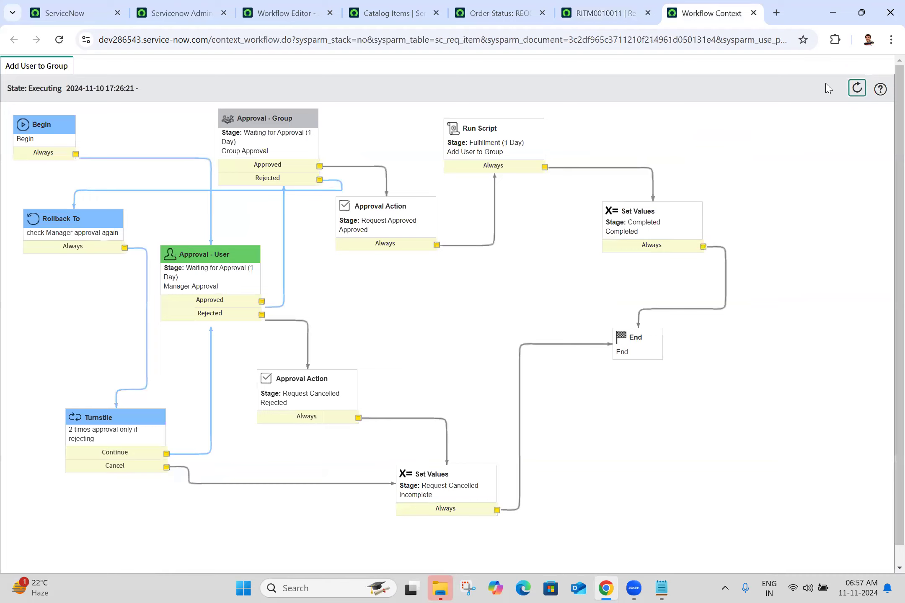
pyautogui.click(856, 96)
pyautogui.click(856, 97)
# Return to the requested item's approvers list and approve the manager's approval a third time
pyautogui.click(599, 13)
pyautogui.scroll(-8, 887, 430)
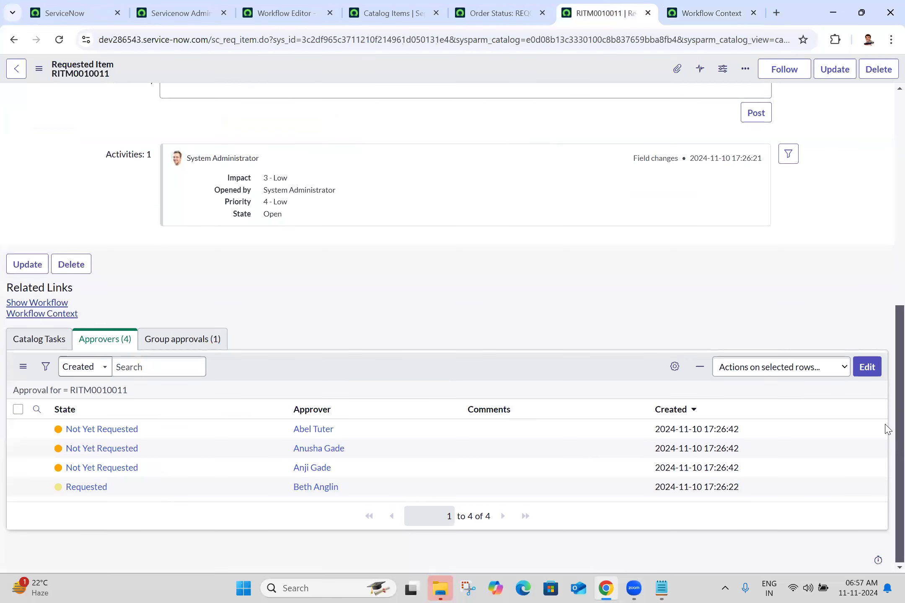
pyautogui.rightClick(359, 489)
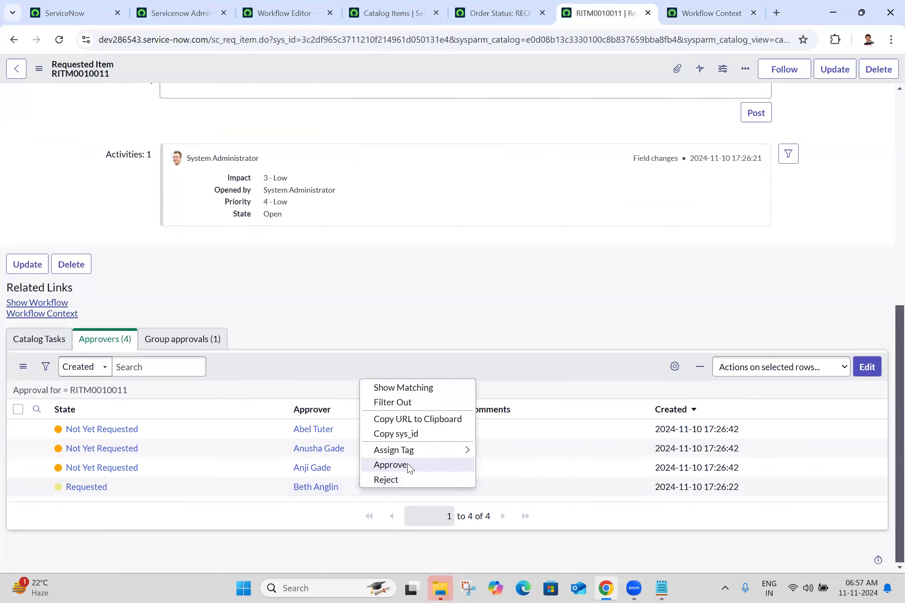
pyautogui.click(391, 464)
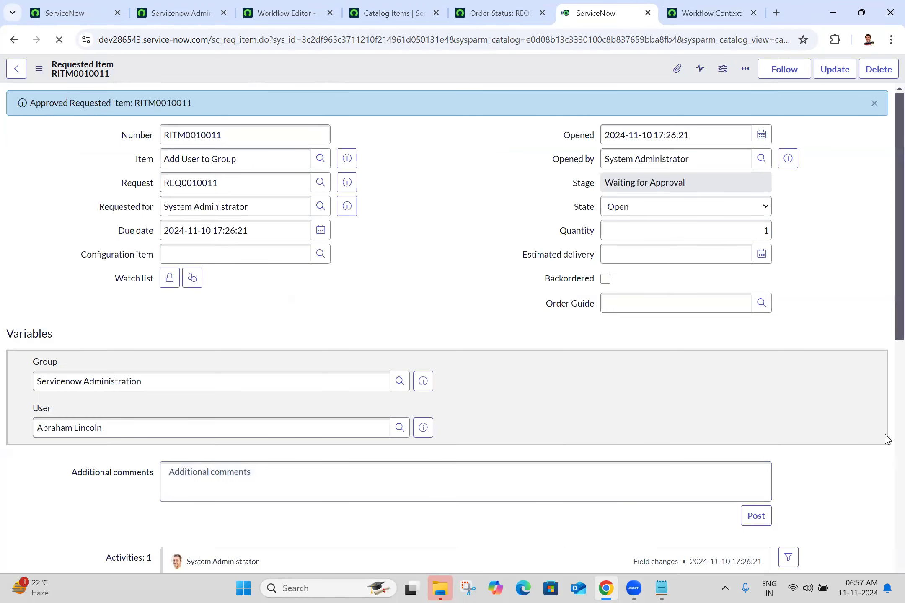
# Reject the group approval from the third listed group member's row, and refresh the workflow diagram to check the path after the Turnstile
pyautogui.scroll(-8, 885, 436)
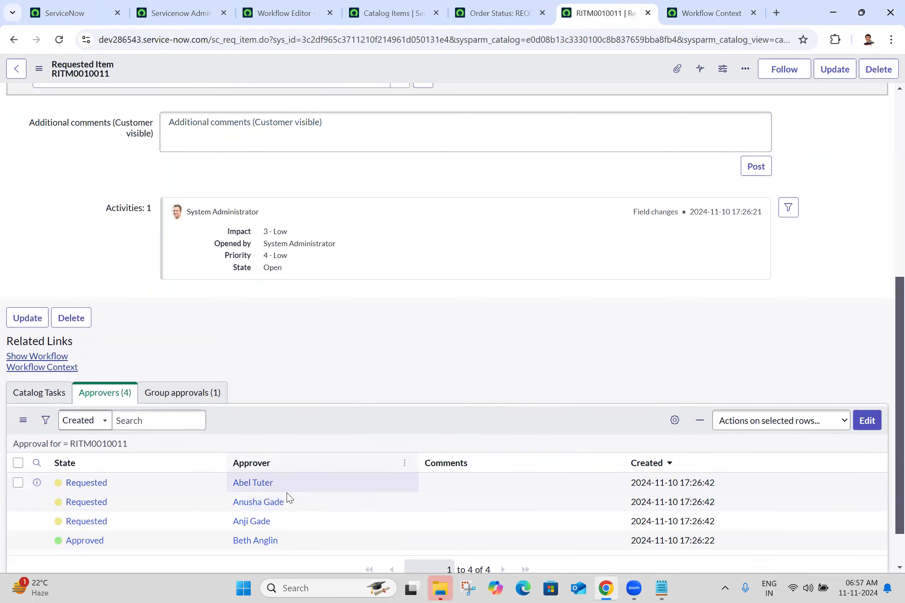
pyautogui.click(294, 486)
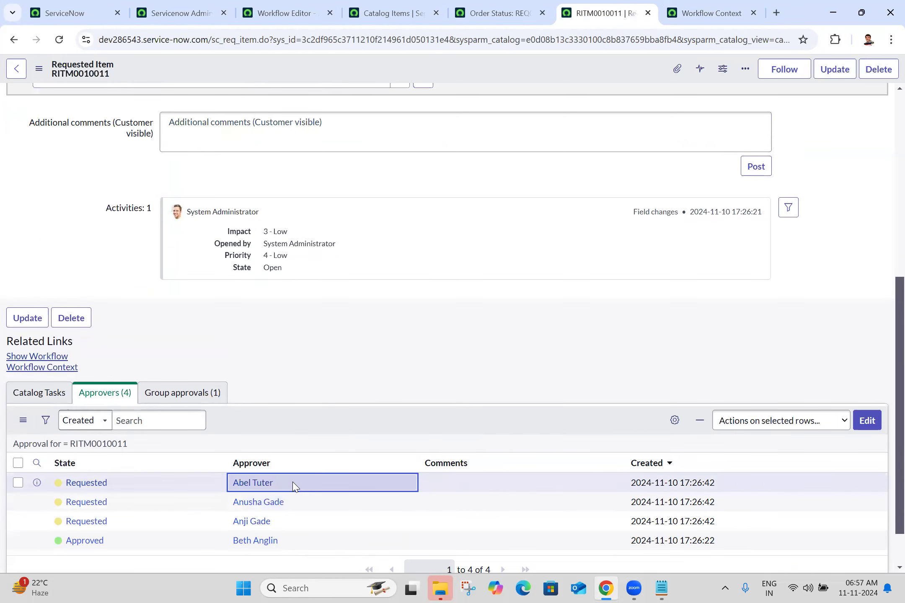
pyautogui.rightClick(305, 521)
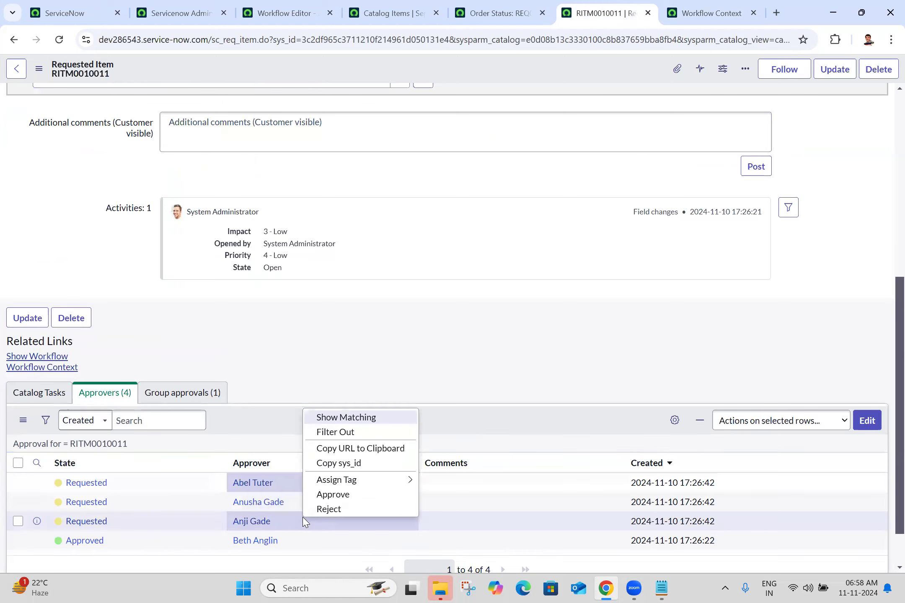
pyautogui.click(331, 510)
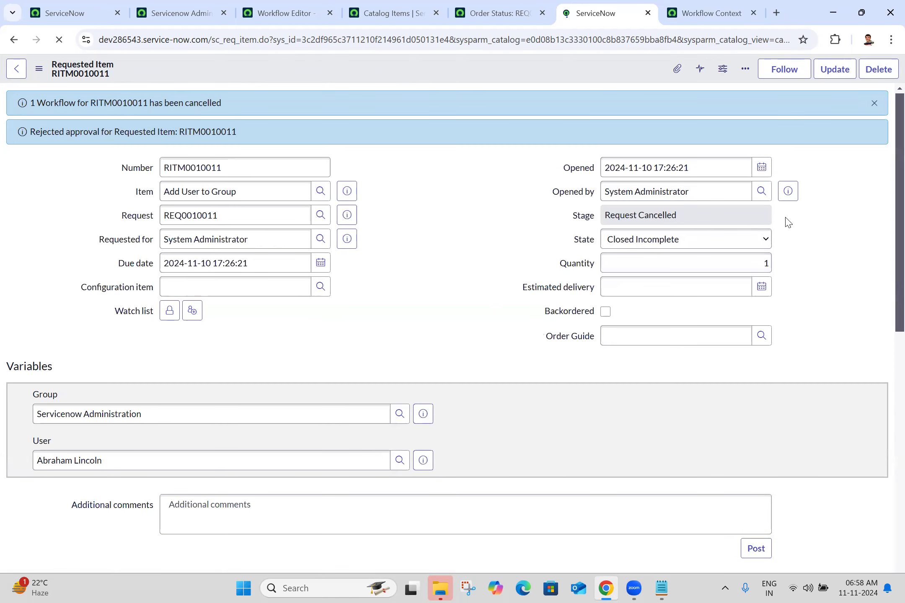
pyautogui.click(722, 6)
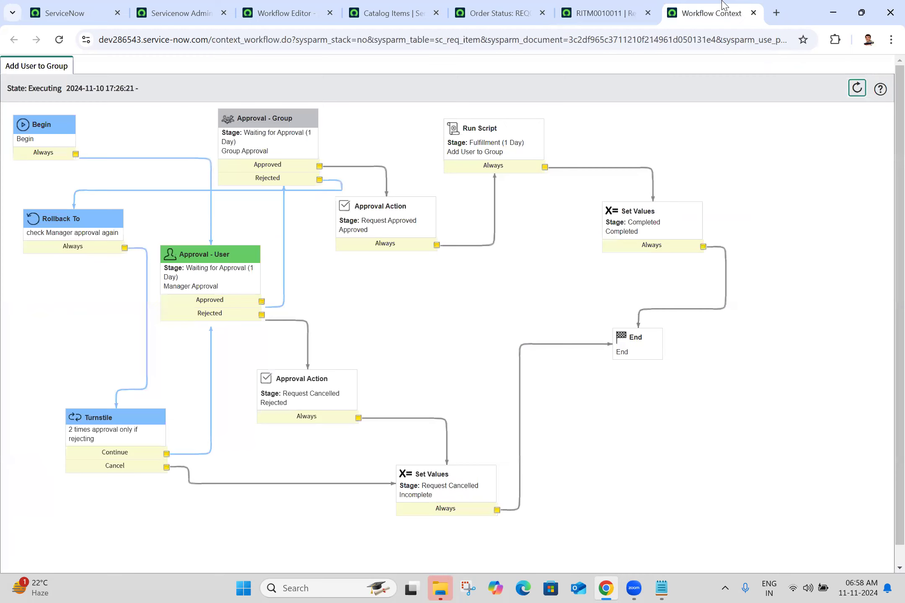
pyautogui.click(861, 95)
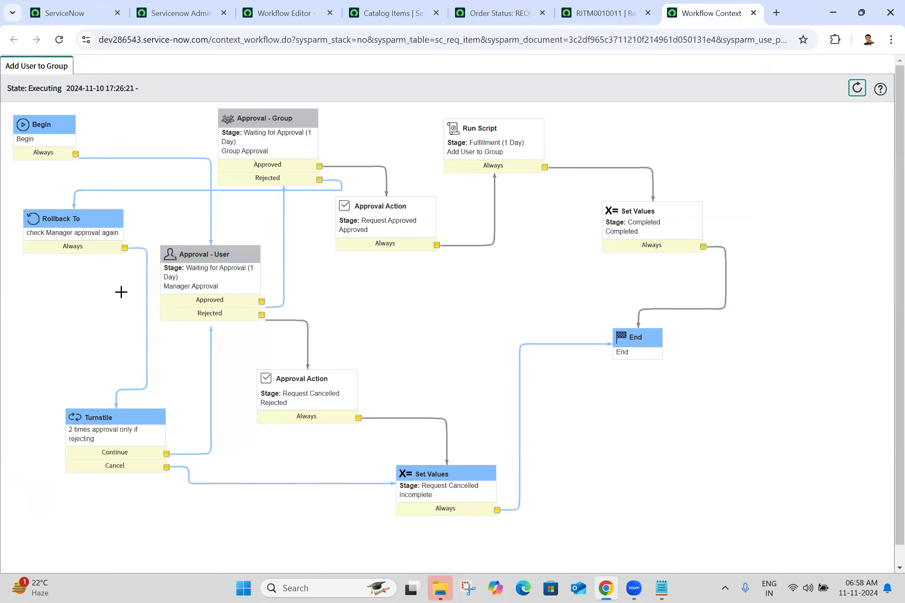
pyautogui.moveTo(125, 436)
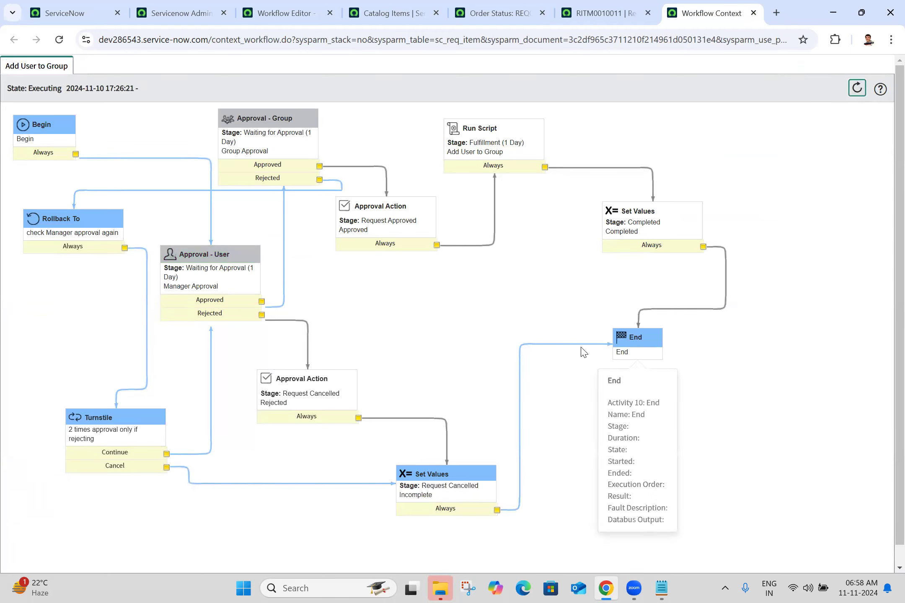
# Close the finished request's workflow, requested item and order status pages, and open the Add User to Group catalog item separately
pyautogui.click(753, 14)
pyautogui.click(754, 14)
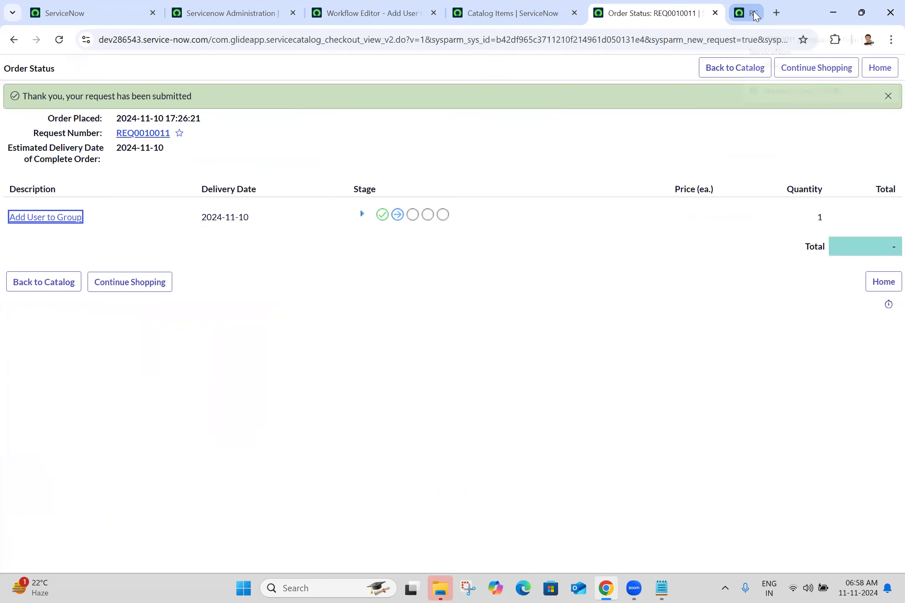
pyautogui.click(753, 14)
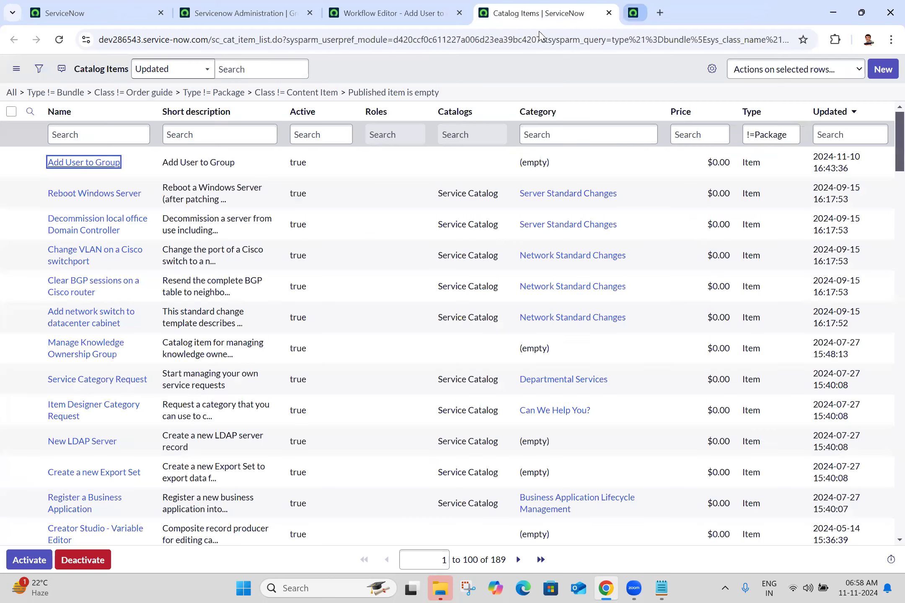
pyautogui.middleClick(84, 163)
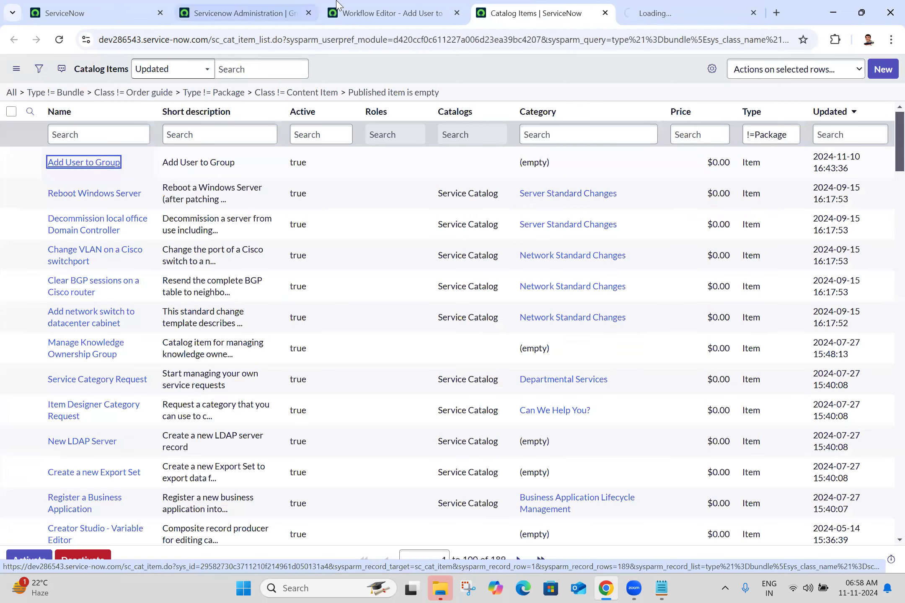
# Remove the first listed member from the Servicenow Administration group and save the group members list
pyautogui.click(336, 5)
pyautogui.click(280, 5)
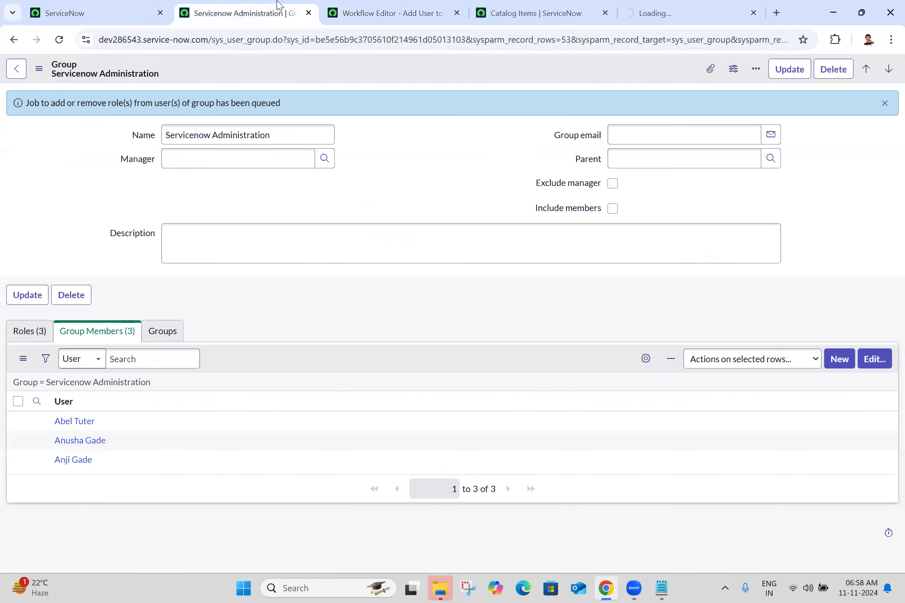
pyautogui.click(875, 357)
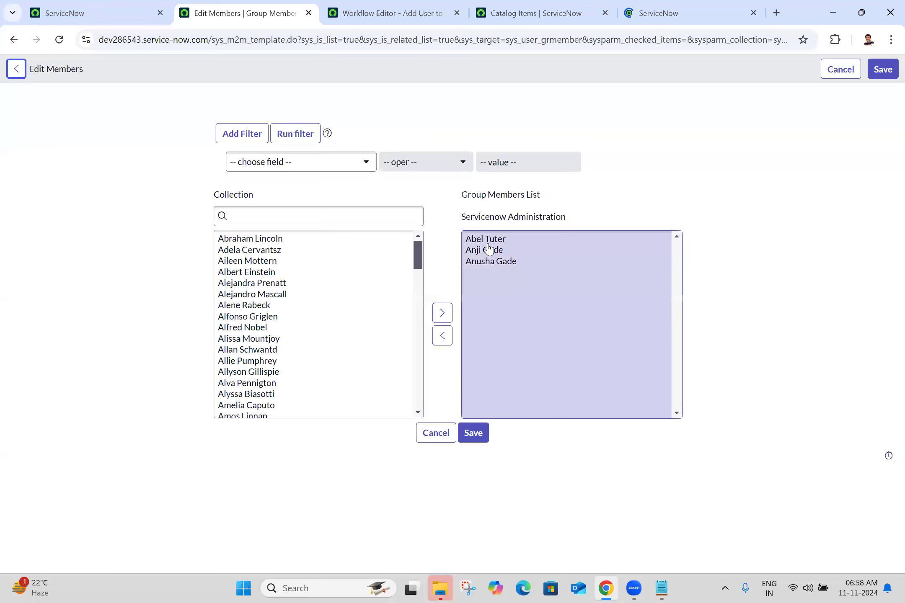
pyautogui.click(487, 242)
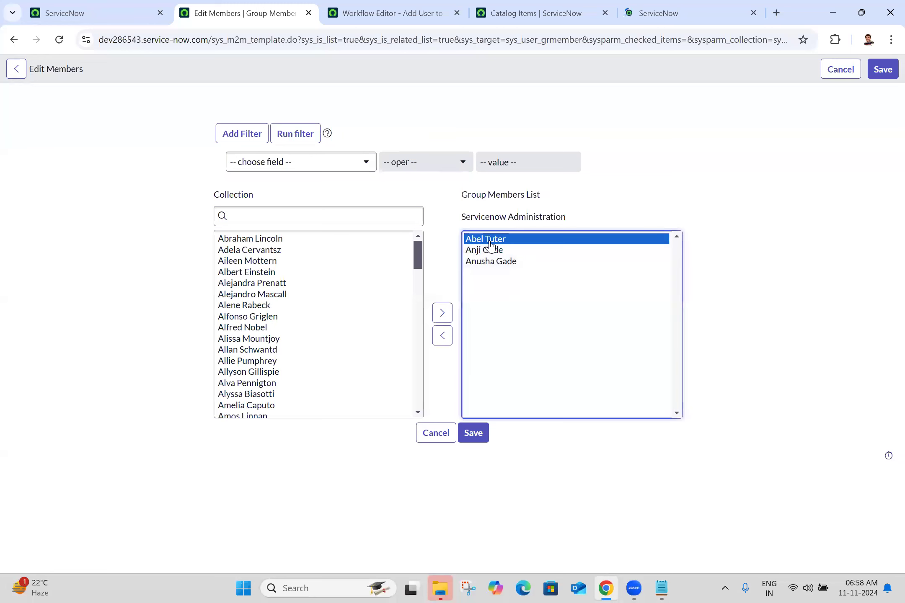
pyautogui.click(437, 337)
pyautogui.click(468, 435)
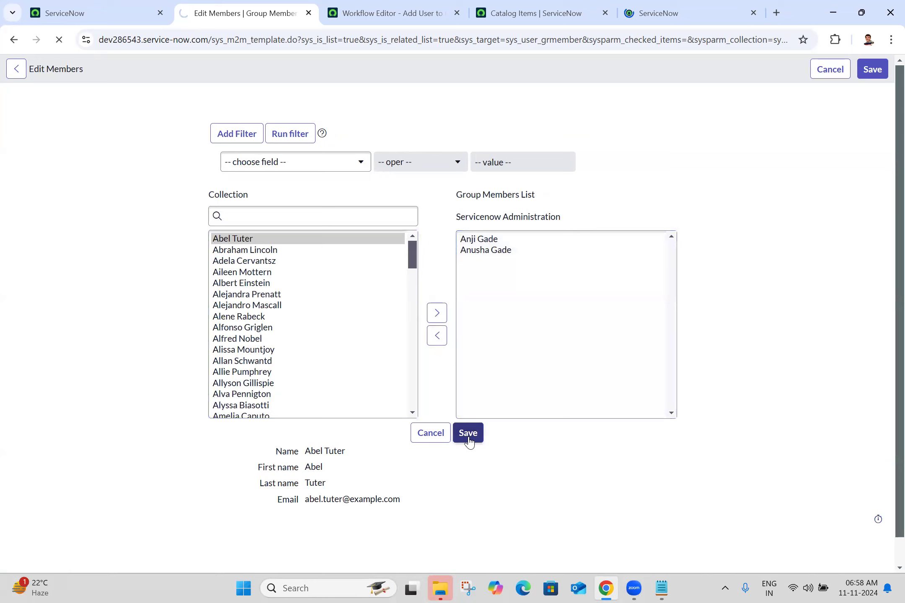
# Order the Add User to Group item with group Servicenow Administration and the same user as in the previous request
pyautogui.click(671, 13)
pyautogui.click(655, 70)
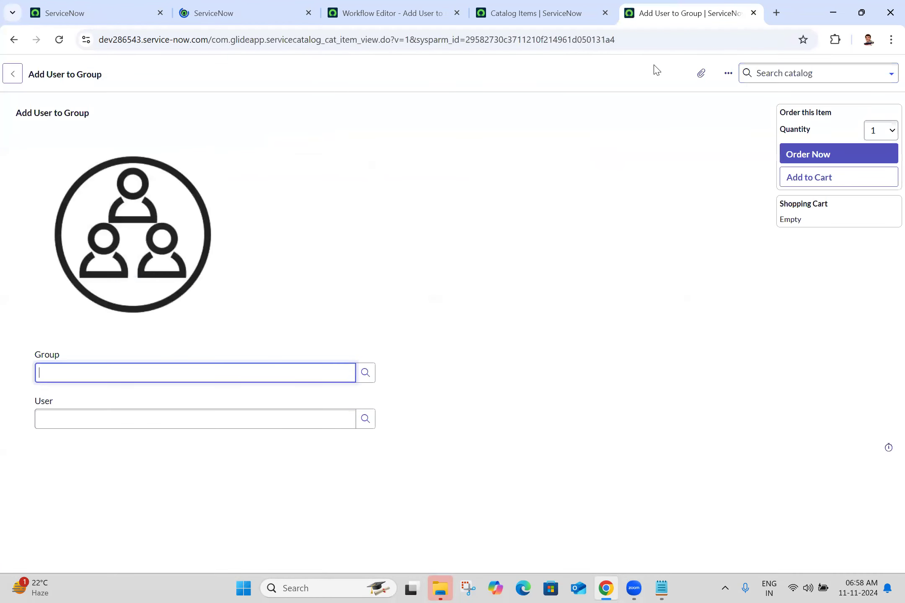
pyautogui.click(280, 369)
pyautogui.click(175, 413)
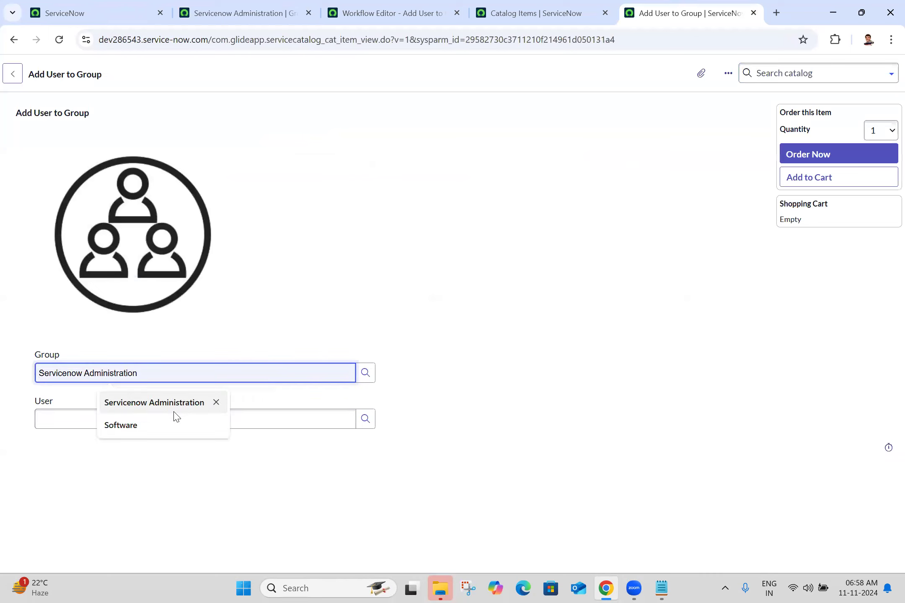
pyautogui.click(176, 416)
pyautogui.click(161, 476)
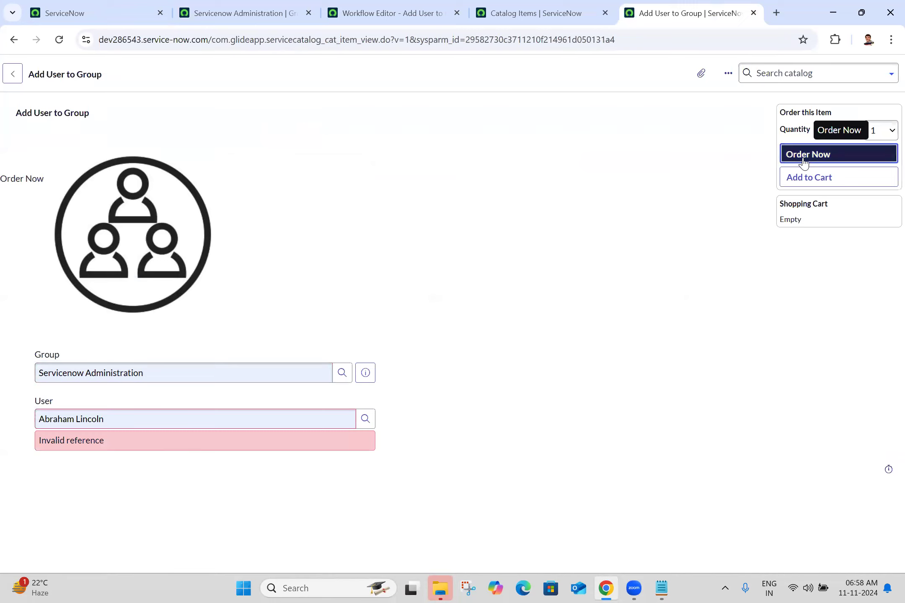
pyautogui.click(803, 156)
pyautogui.click(791, 187)
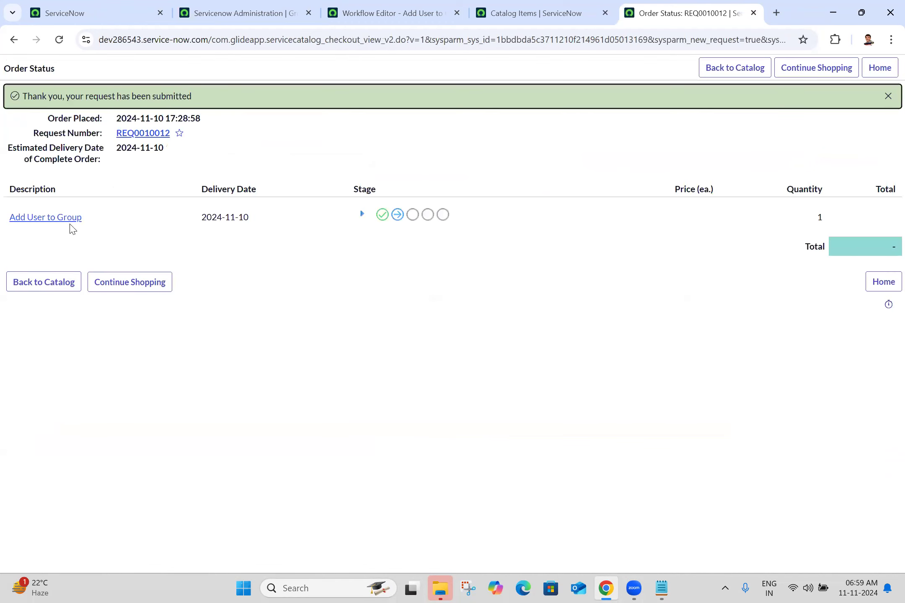
# Open the new order's requested item and approve the manager's pending approval from its approvers list
pyautogui.click(70, 222)
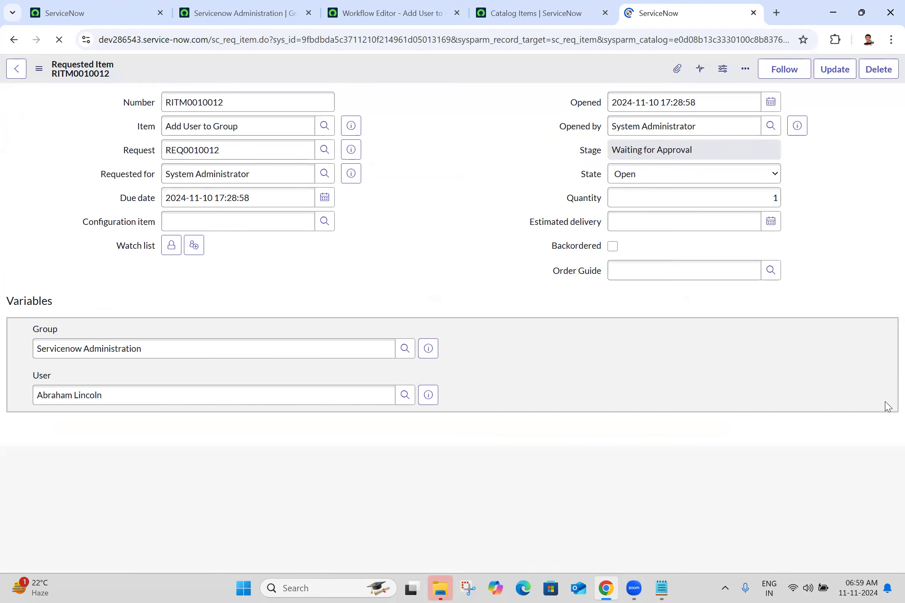
pyautogui.scroll(-5, 885, 445)
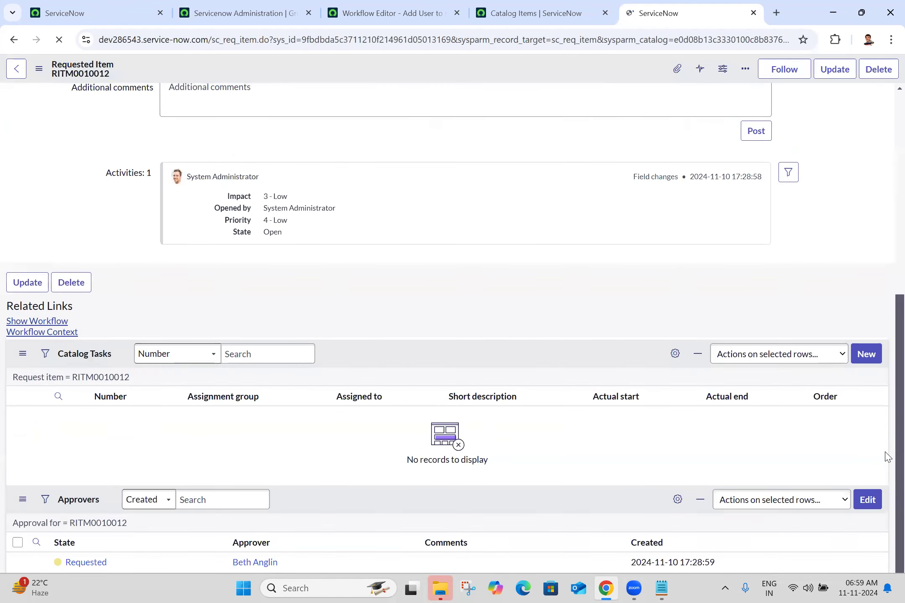
pyautogui.scroll(-3, 886, 456)
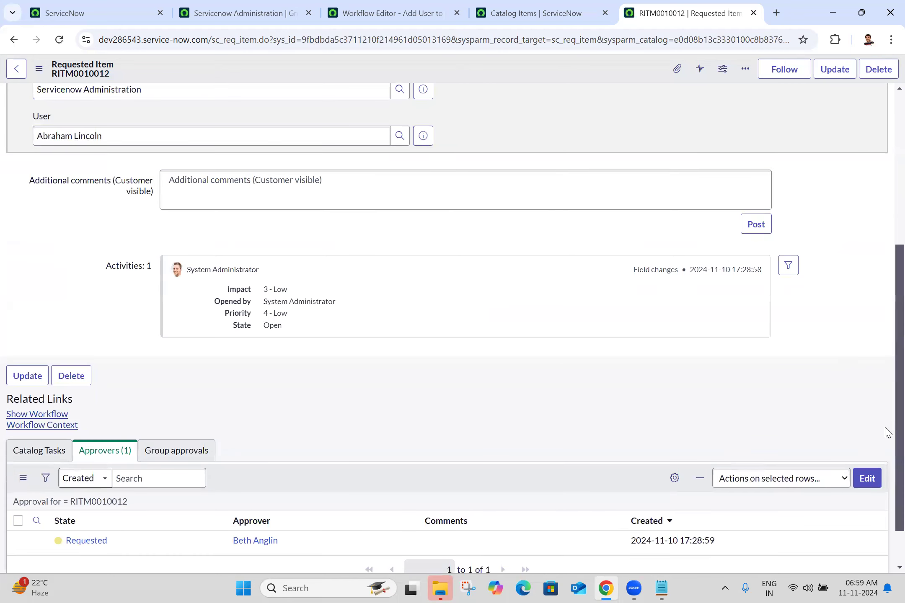
pyautogui.scroll(-1, 887, 438)
pyautogui.click(203, 489)
pyautogui.rightClick(203, 489)
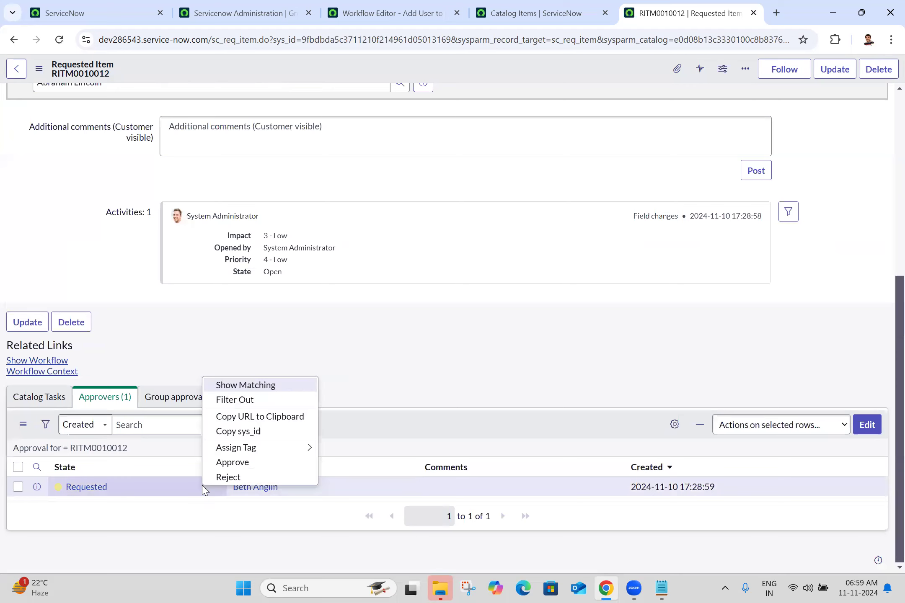
pyautogui.click(233, 463)
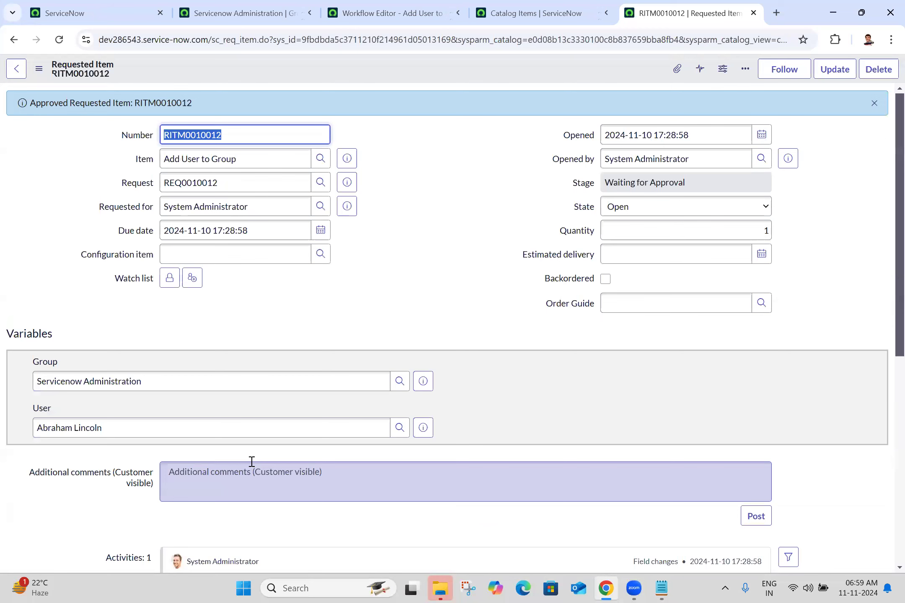
# Approve the first listed group member's pending approval on the new requested item
pyautogui.scroll(-8, 887, 490)
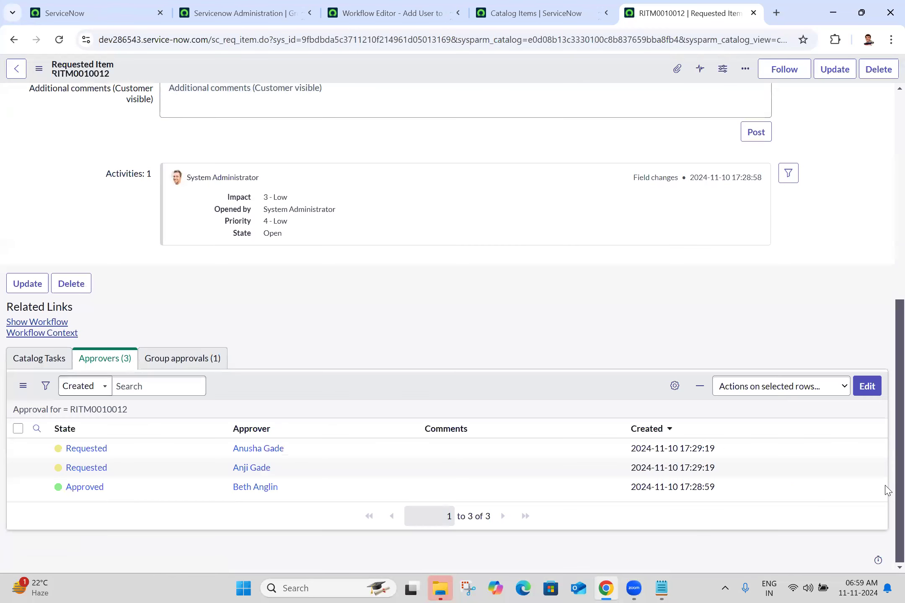
pyautogui.rightClick(310, 449)
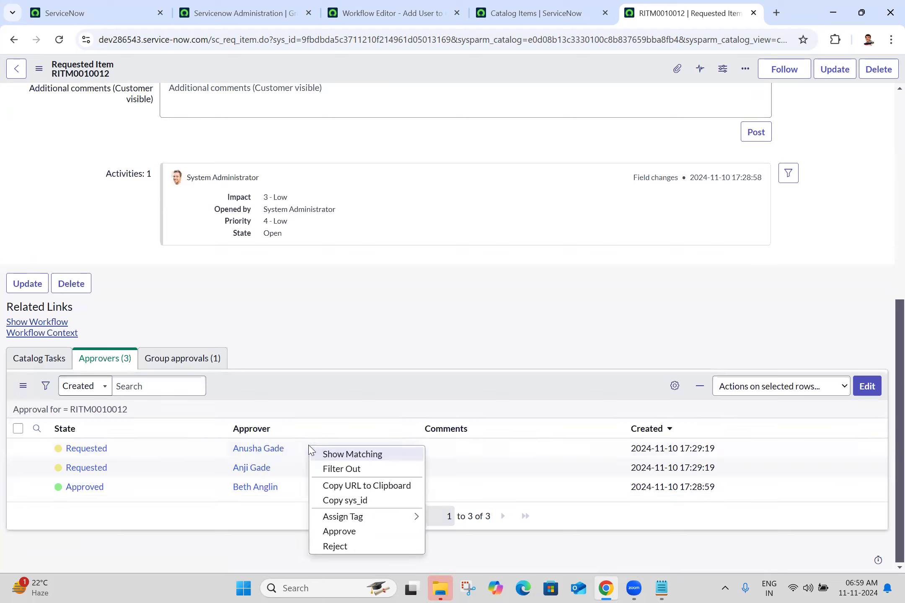
pyautogui.click(361, 532)
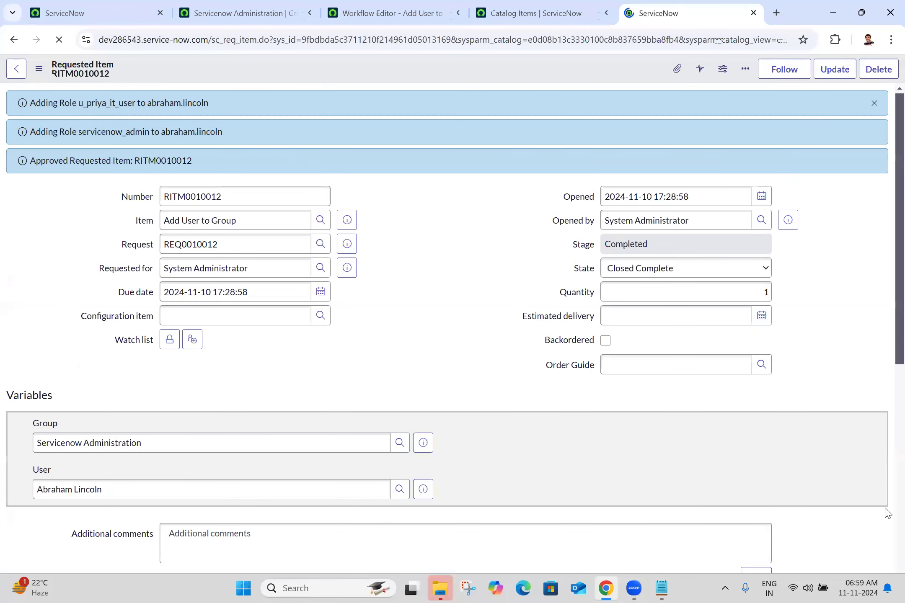
# Show the new requested item's workflow diagram to examine the path taken after group approval, and close the diagram
pyautogui.scroll(-10, 884, 495)
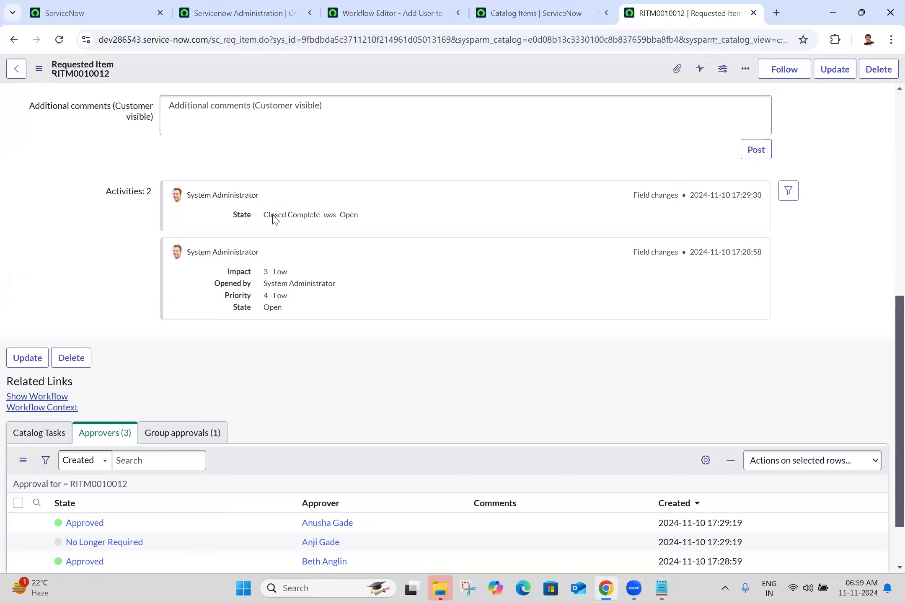
pyautogui.click(62, 405)
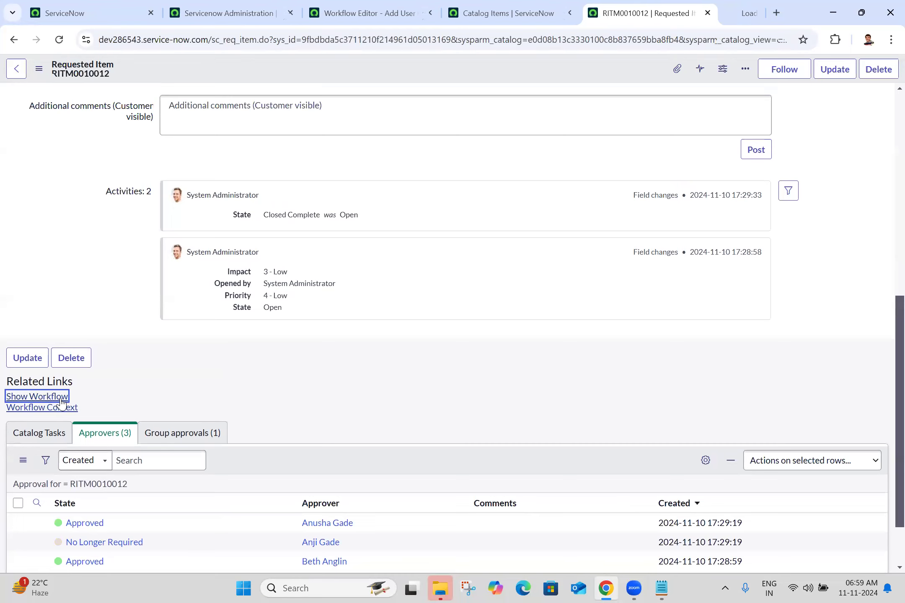
pyautogui.click(696, 12)
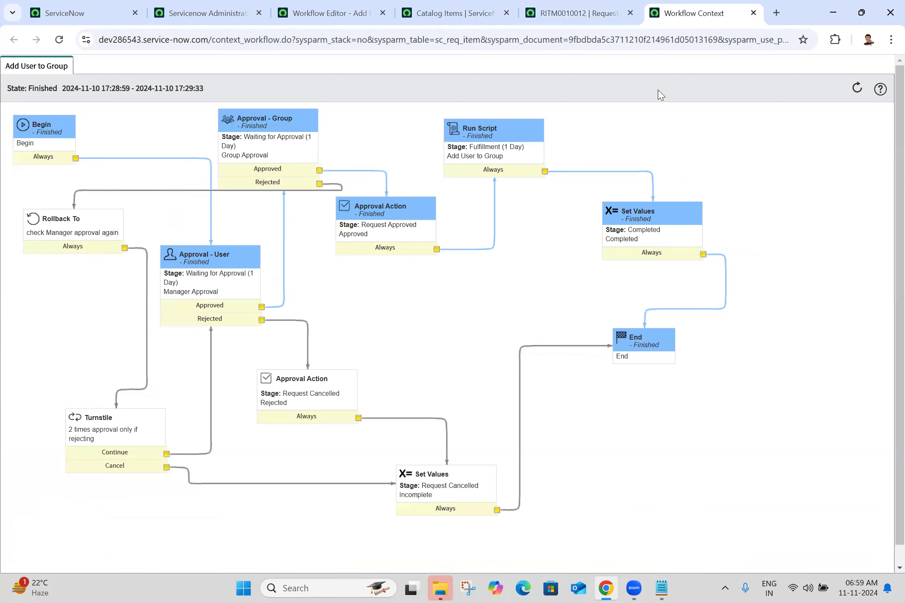
pyautogui.click(753, 13)
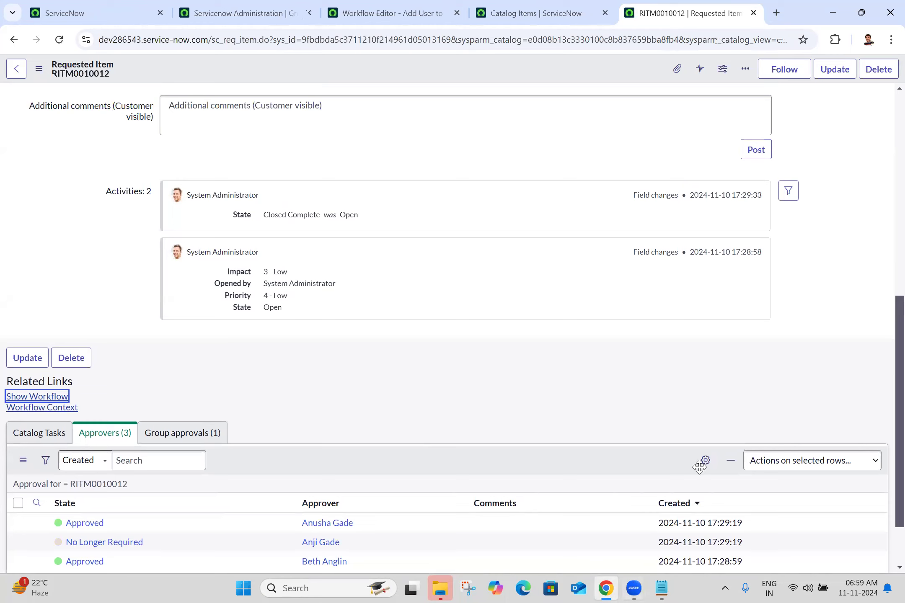
# Switch to Snipping Tool, capture the meeting's participants list, save it as a PNG in the Batch 25 folder, and close the tool
pyautogui.click(699, 467)
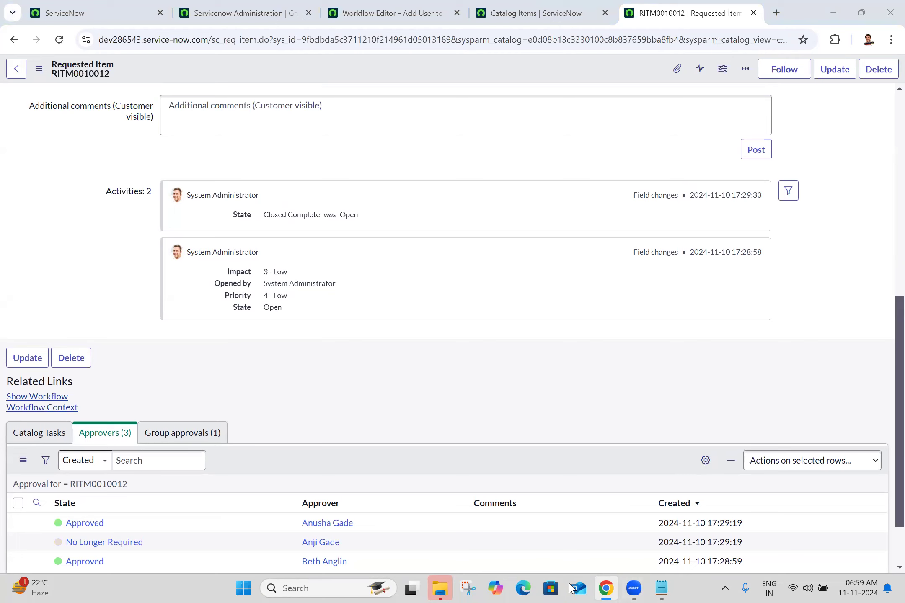
pyautogui.click(468, 589)
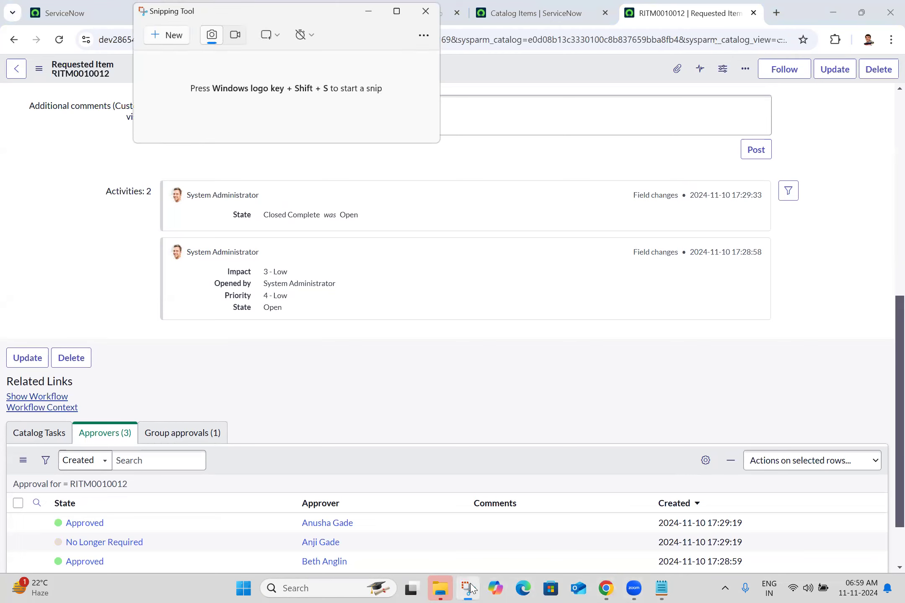
pyautogui.click(163, 34)
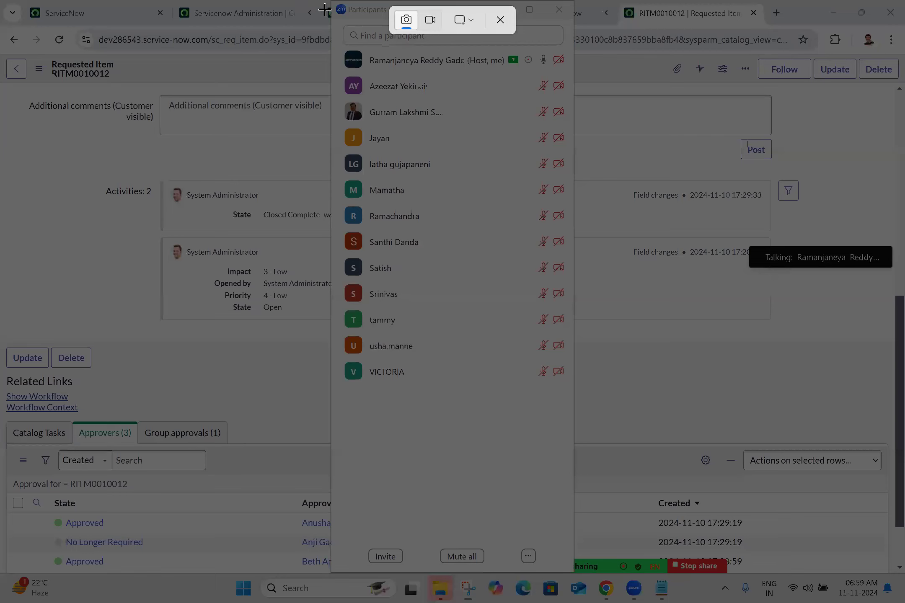
pyautogui.moveTo(332, 1); pyautogui.dragTo(573, 394)
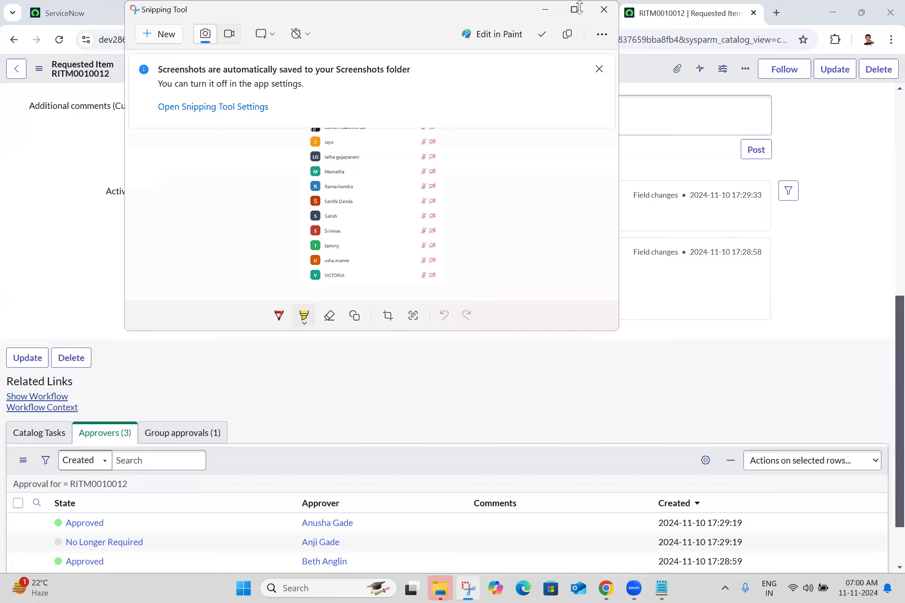
pyautogui.click(542, 34)
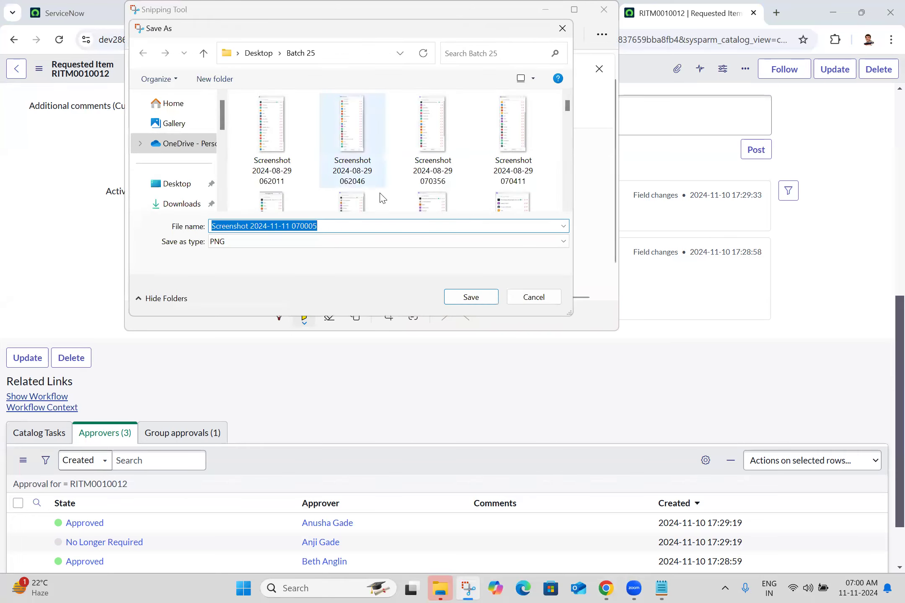
pyautogui.click(482, 297)
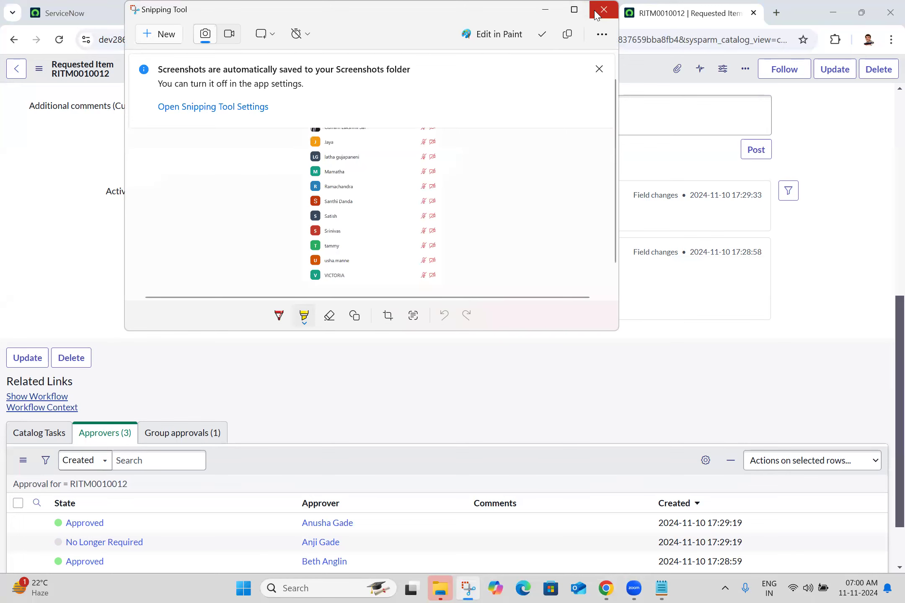
pyautogui.click(604, 9)
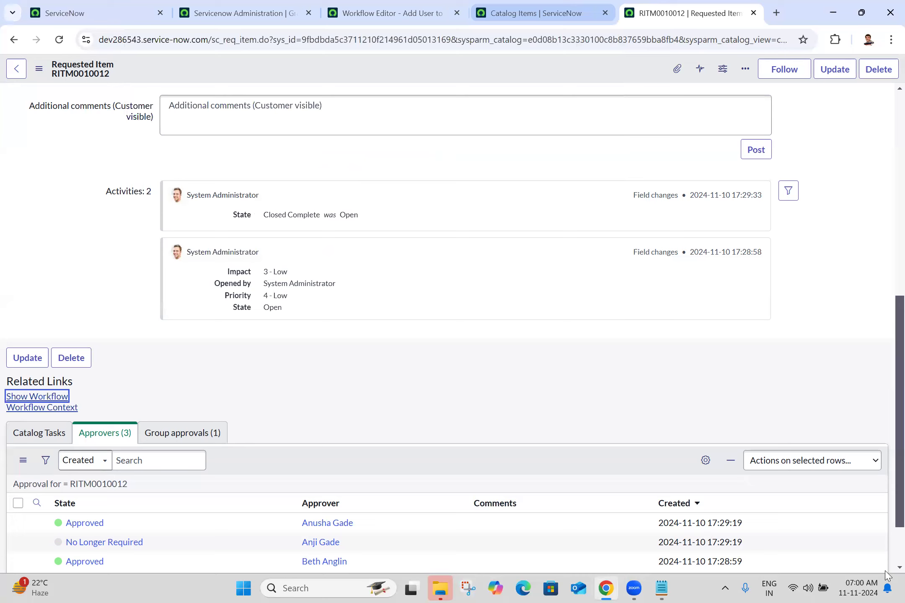
pyautogui.scroll(-1, 638, 547)
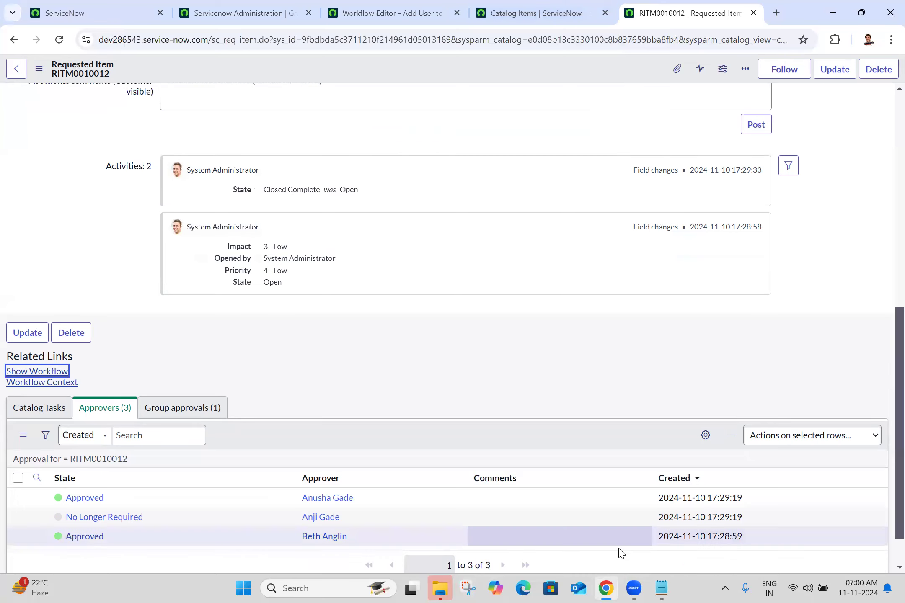